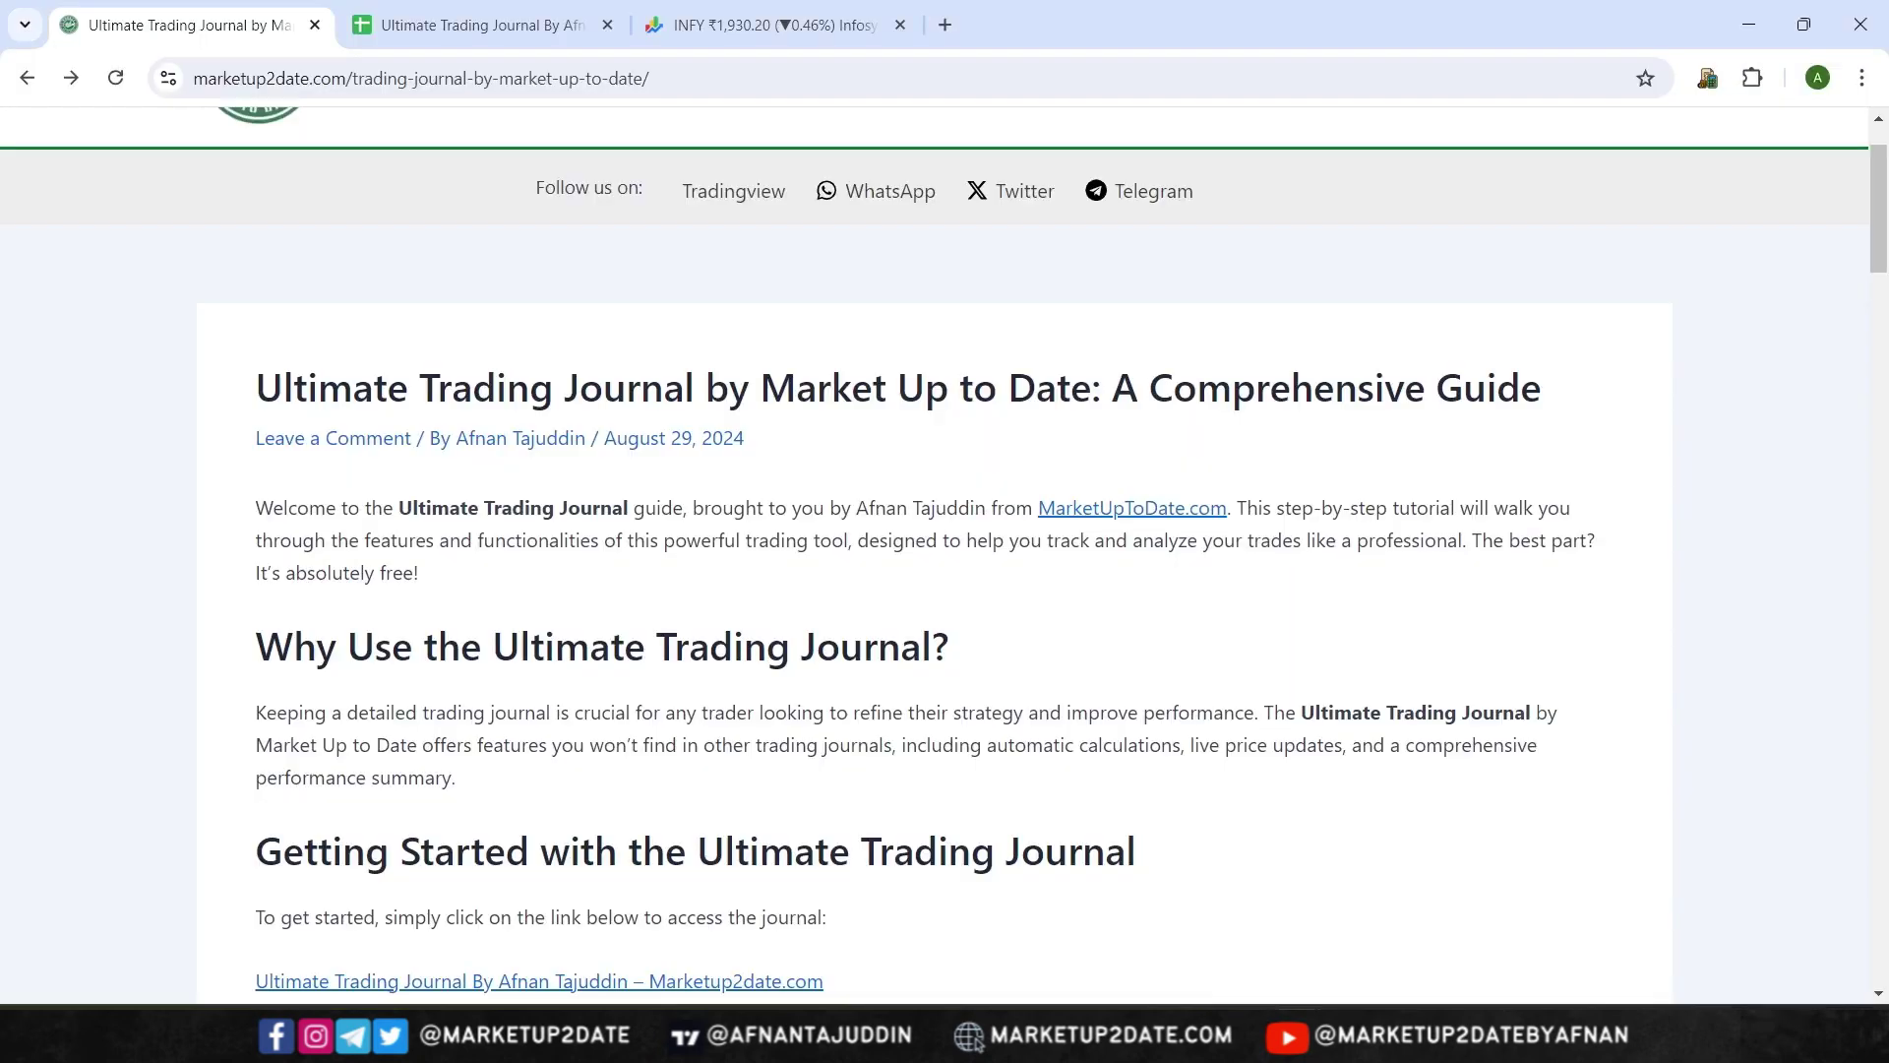
Open the Ultimate Trading Journal Google Sheet from the guide page link, closing the duplicate tab
scroll(1308, 959, up, 2)
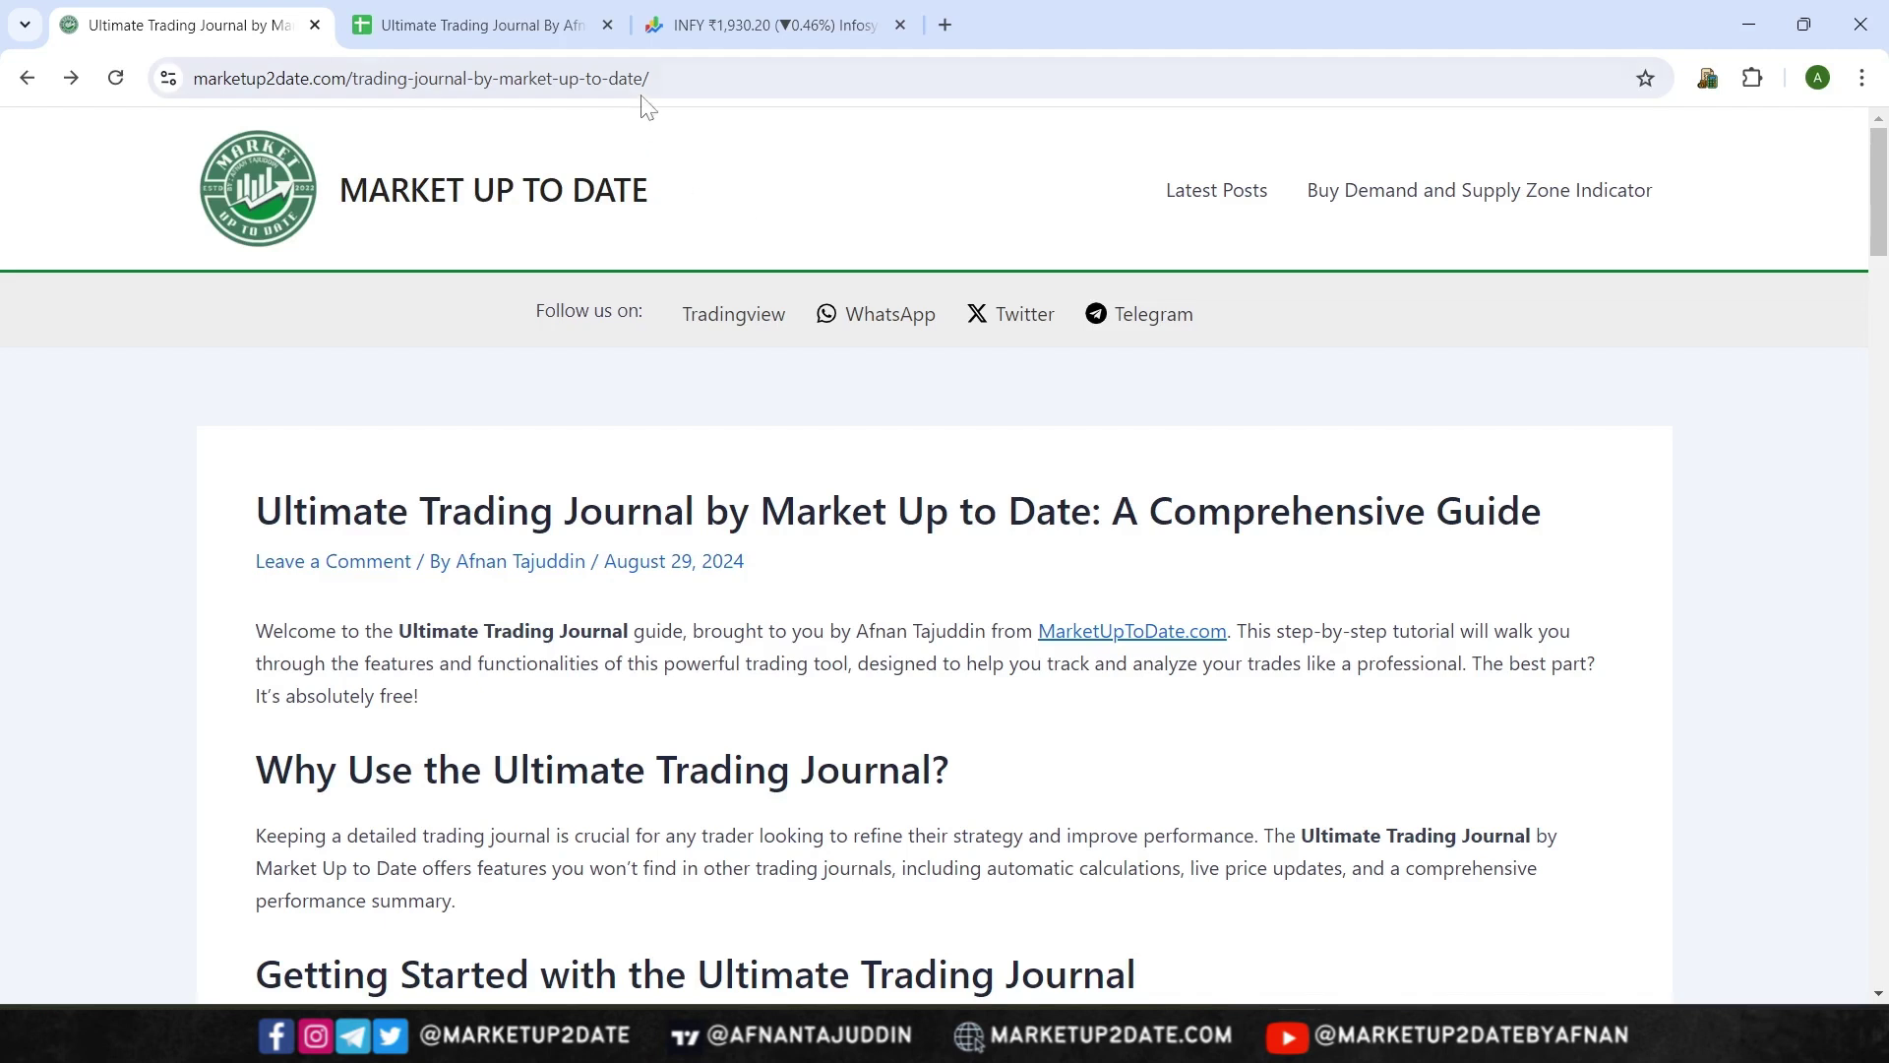
drag(650, 78, 192, 78)
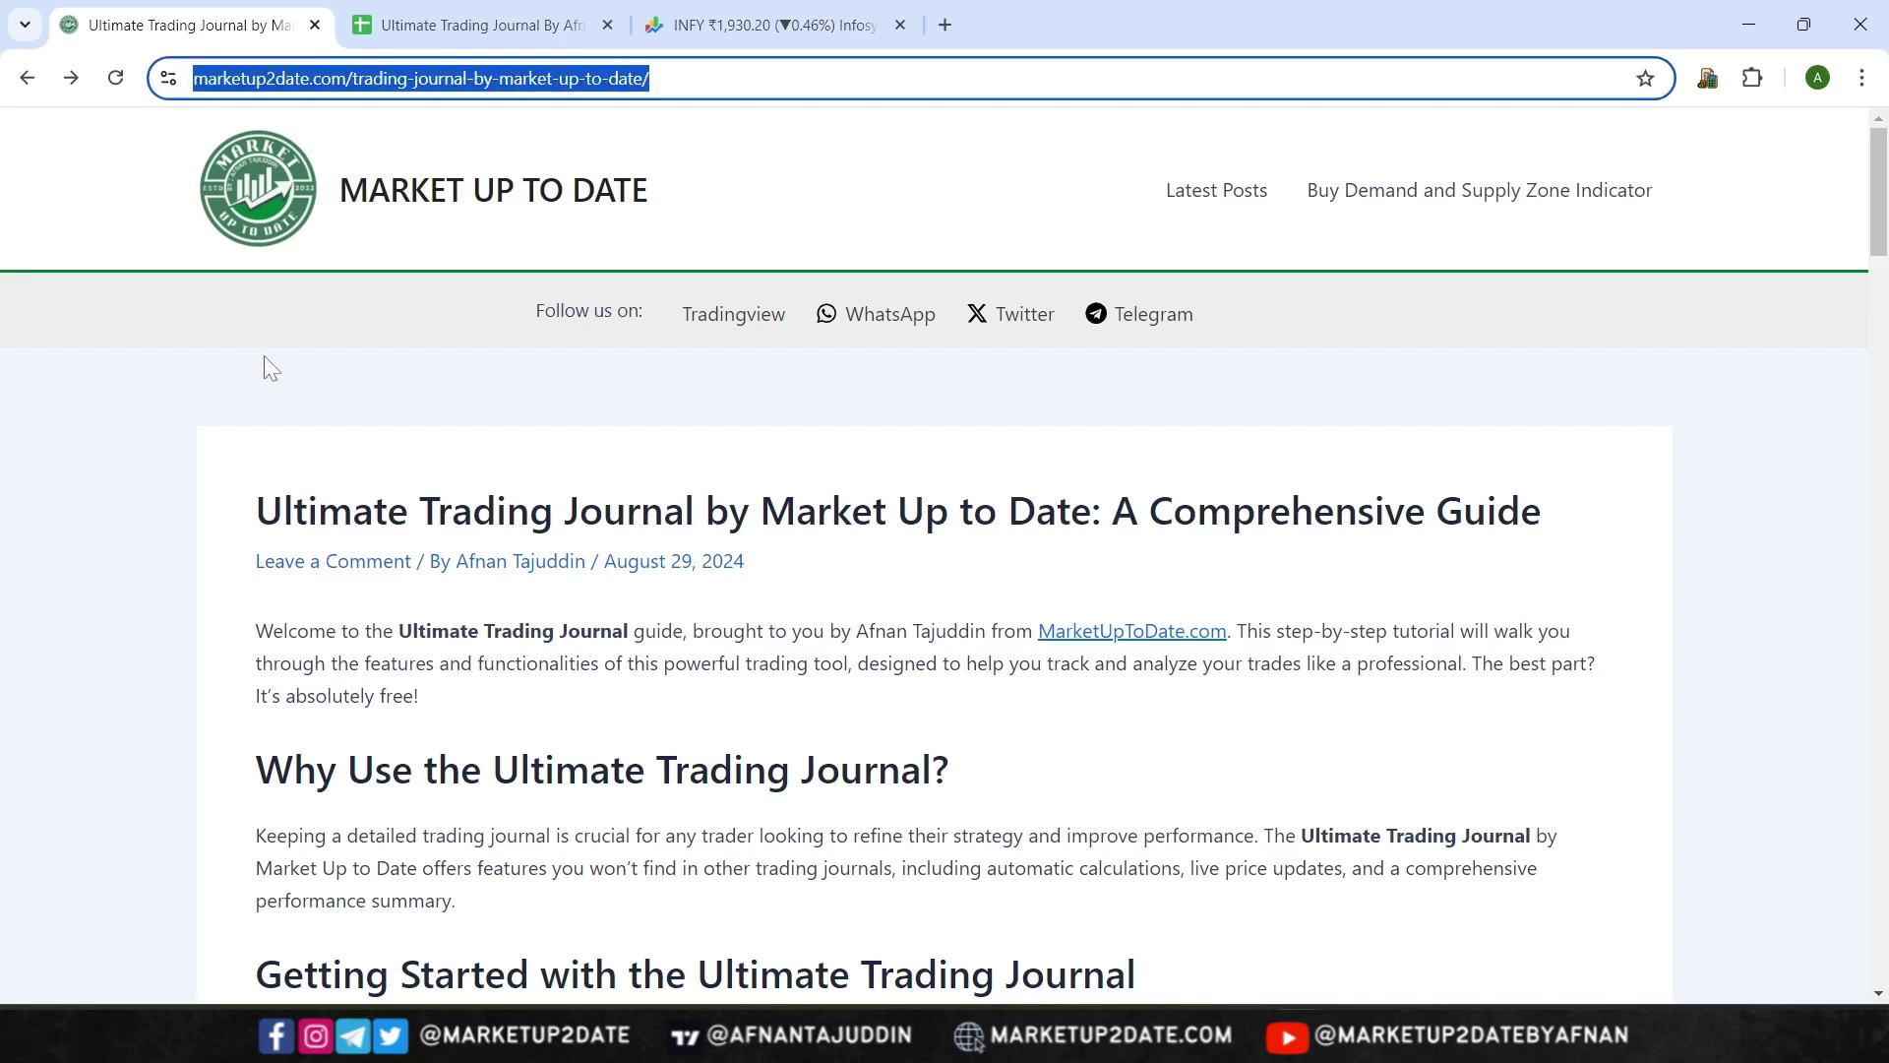
scroll(297, 401, down, 4)
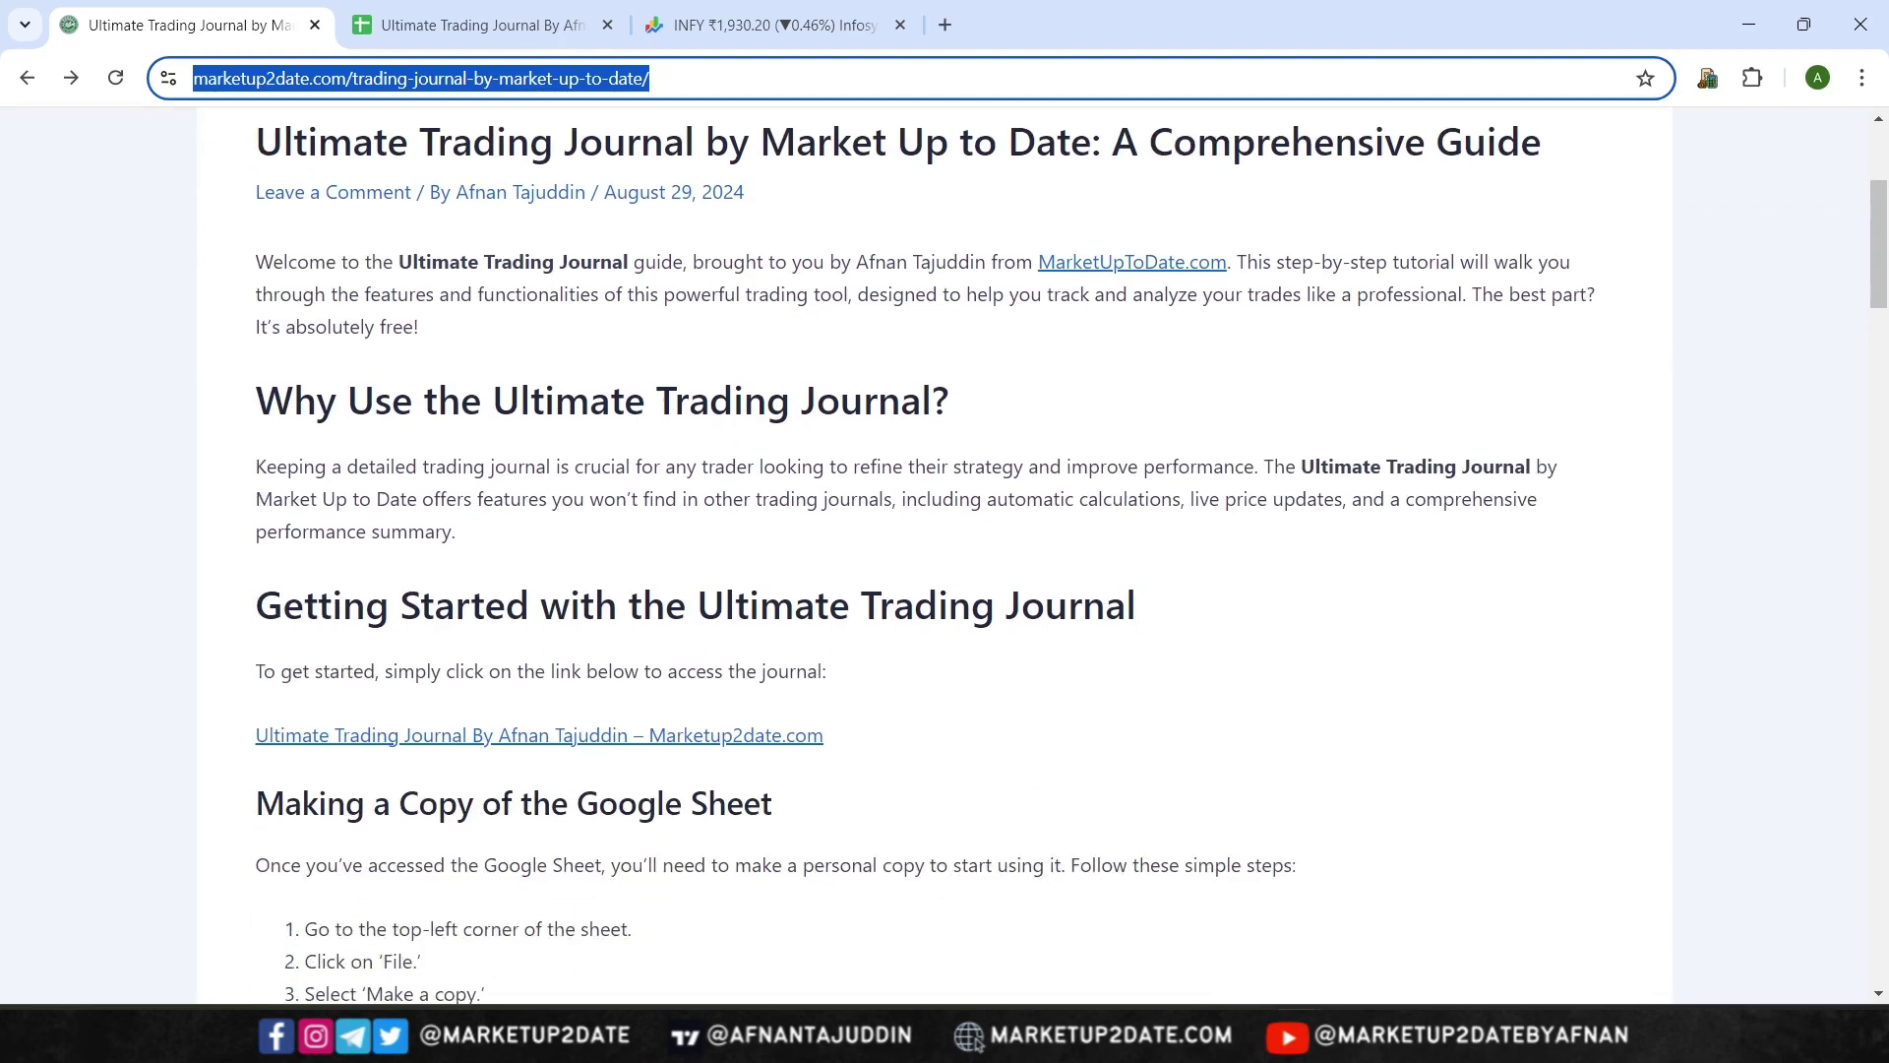
scroll(246, 624, down, 1)
drag(248, 618, 839, 632)
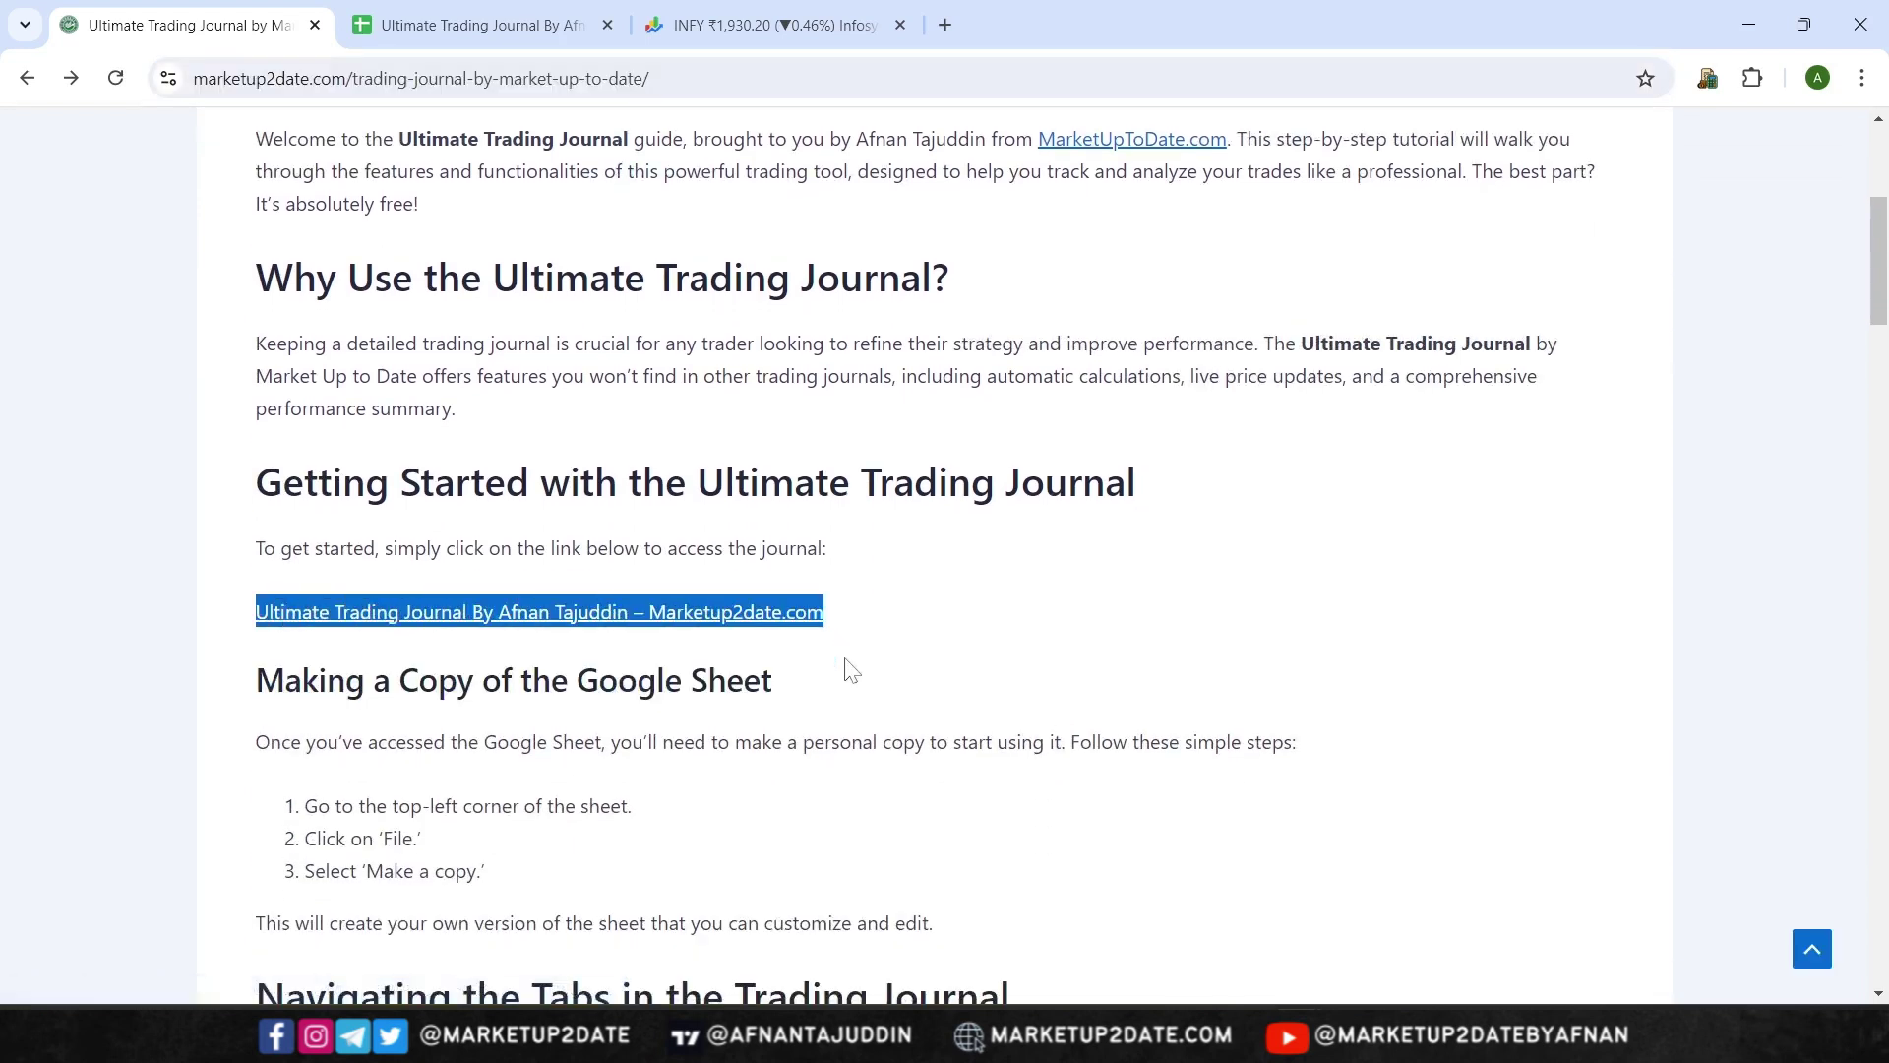
click(852, 669)
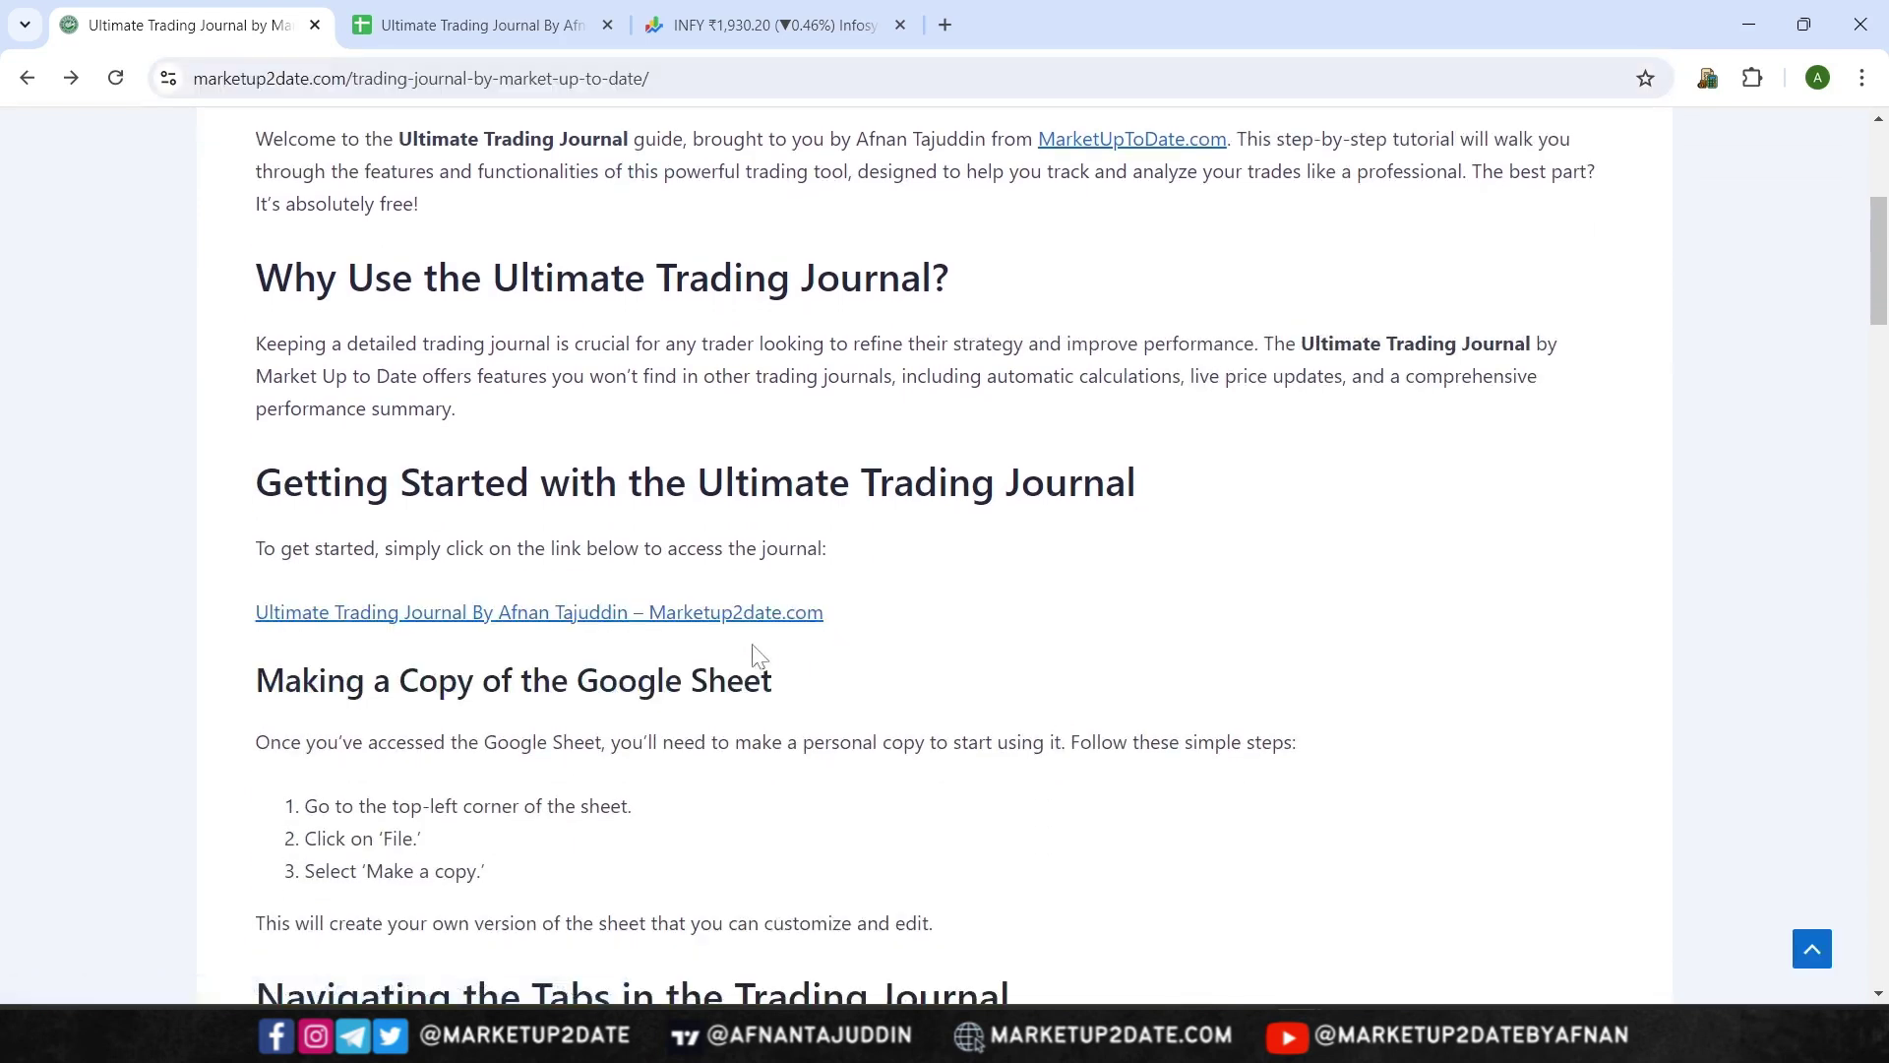
click(461, 612)
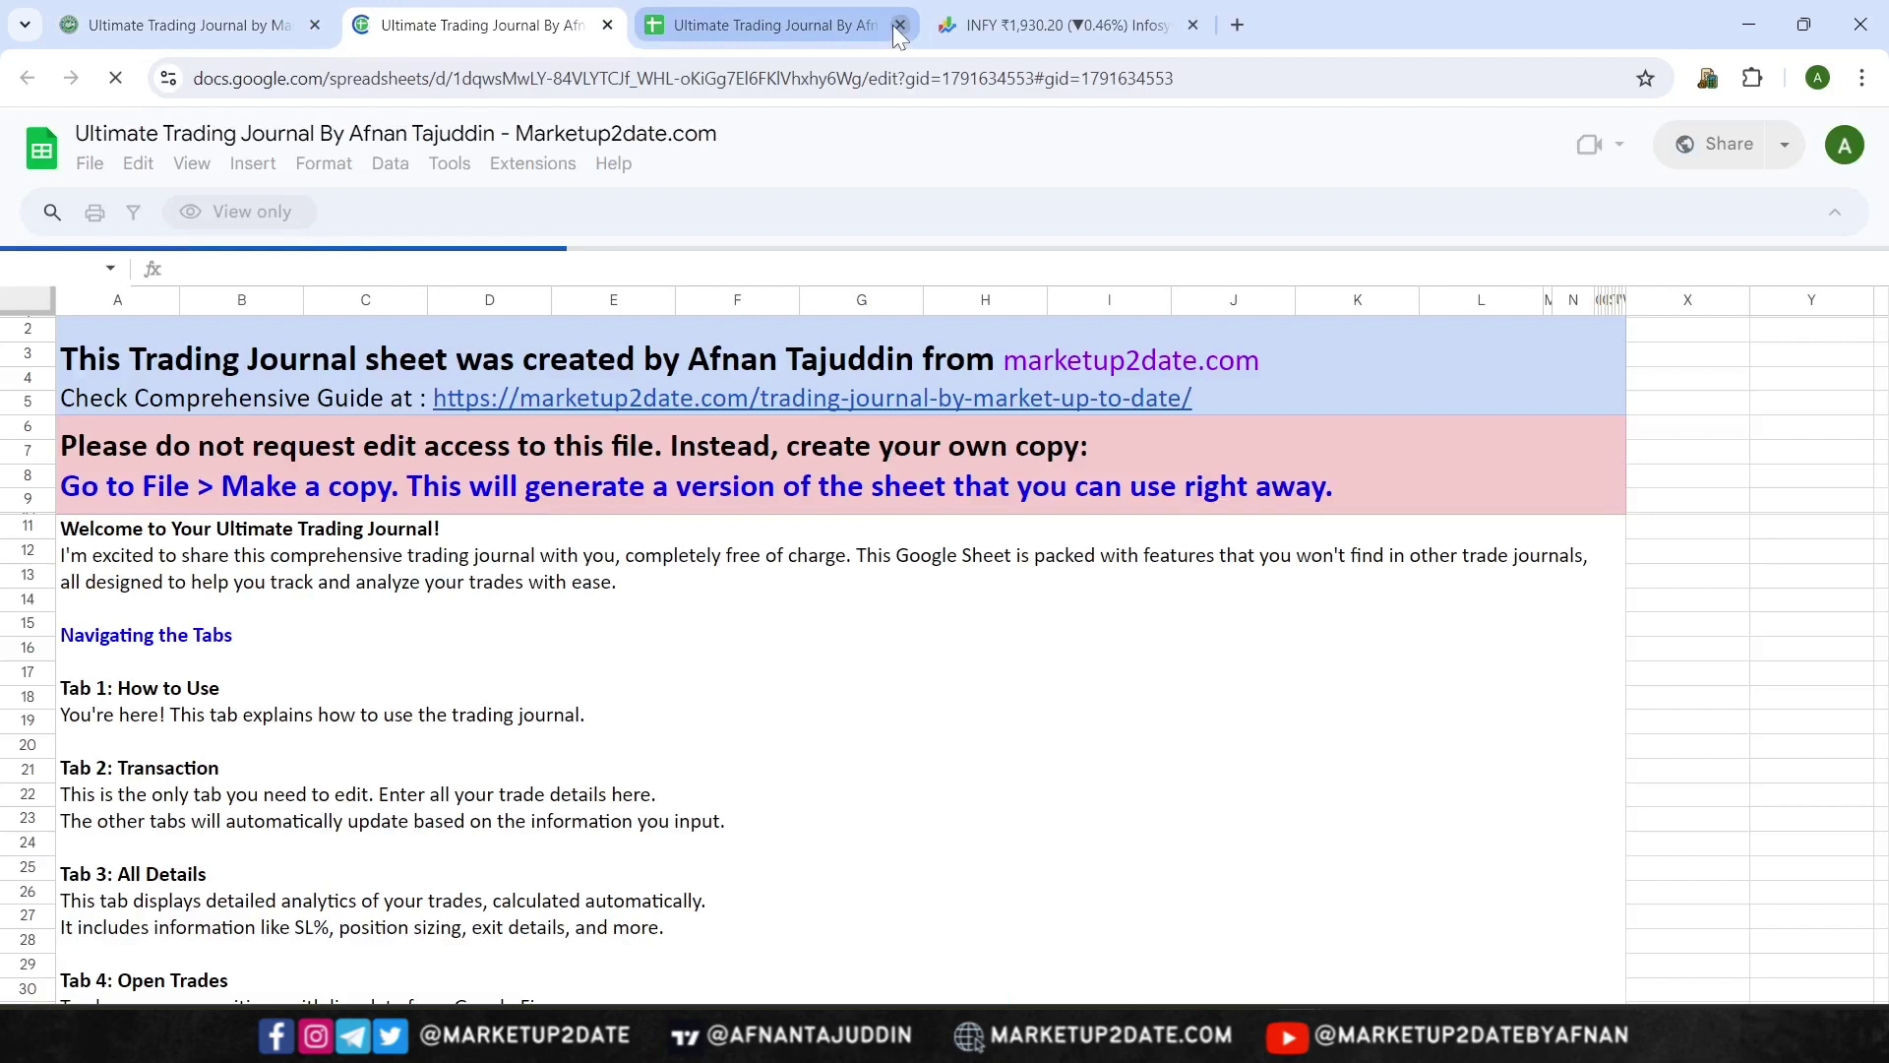
click(898, 25)
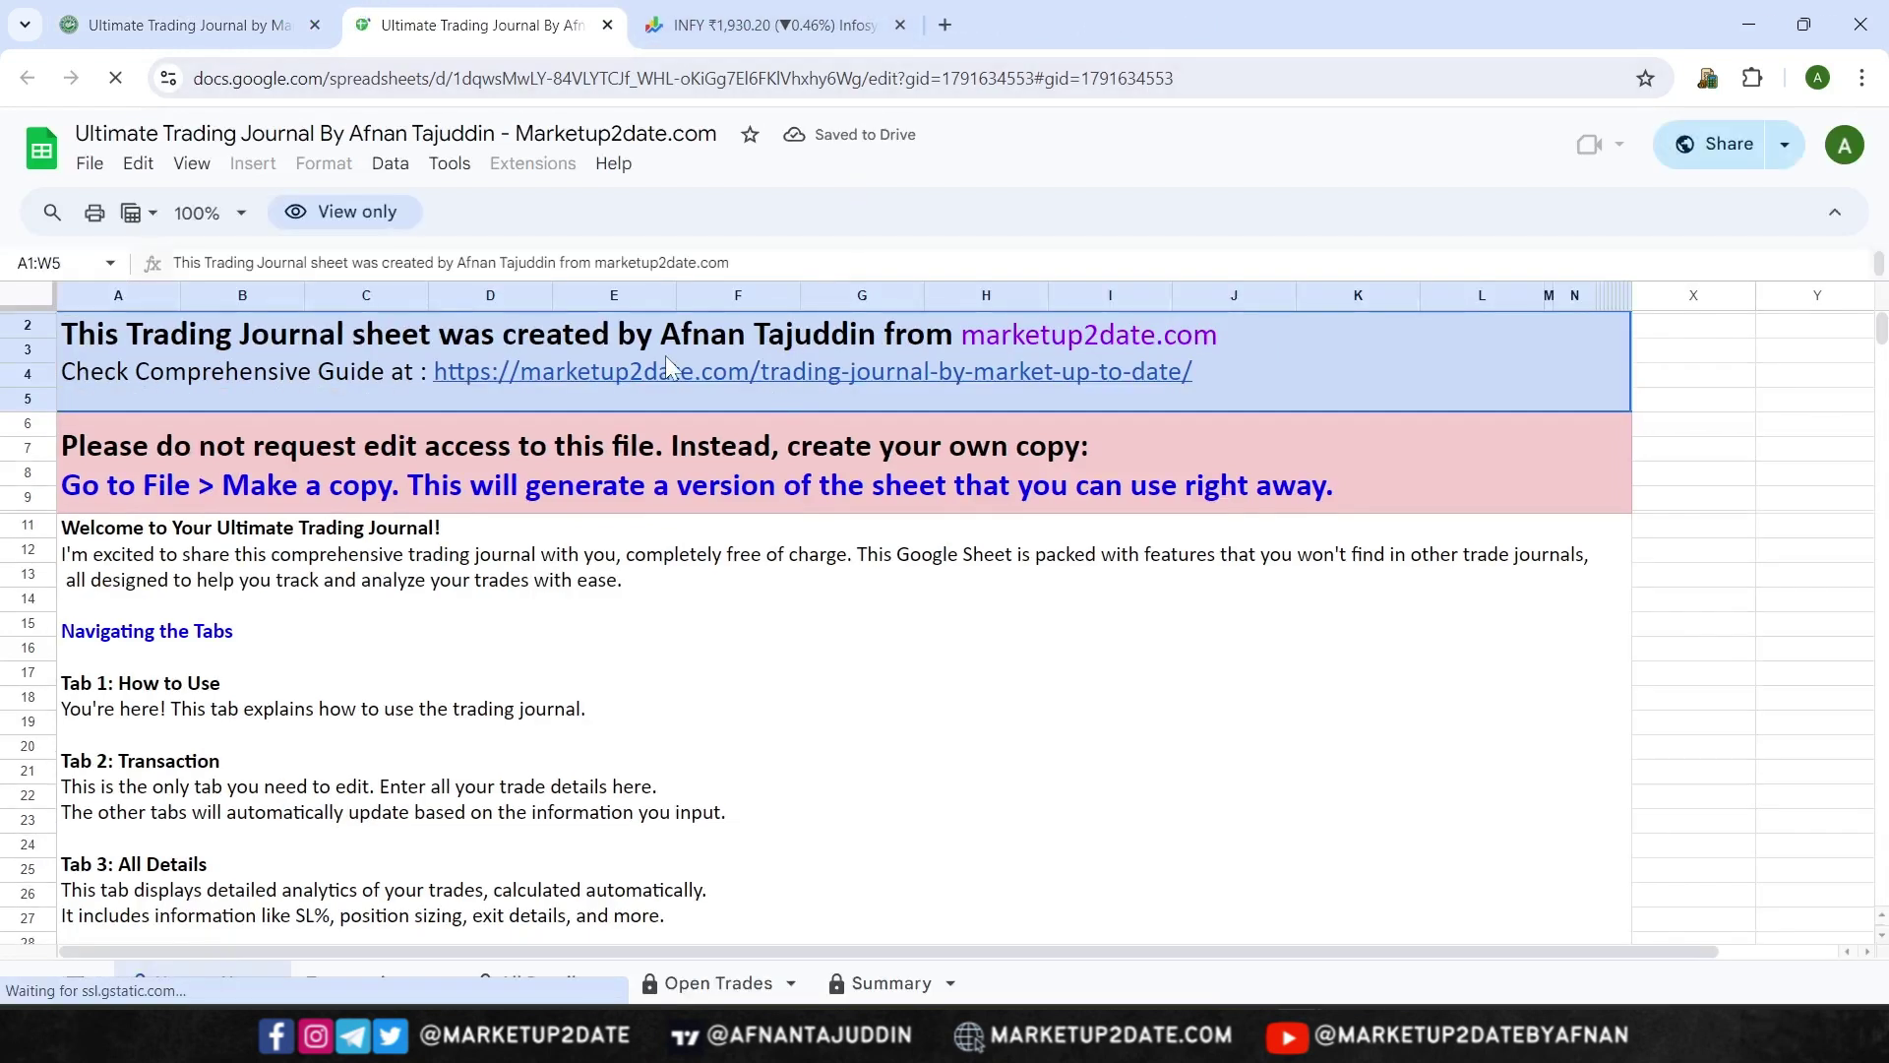
Make a copy of the journal with the 'Copy of' prefix removed, then close the view-only original
click(90, 165)
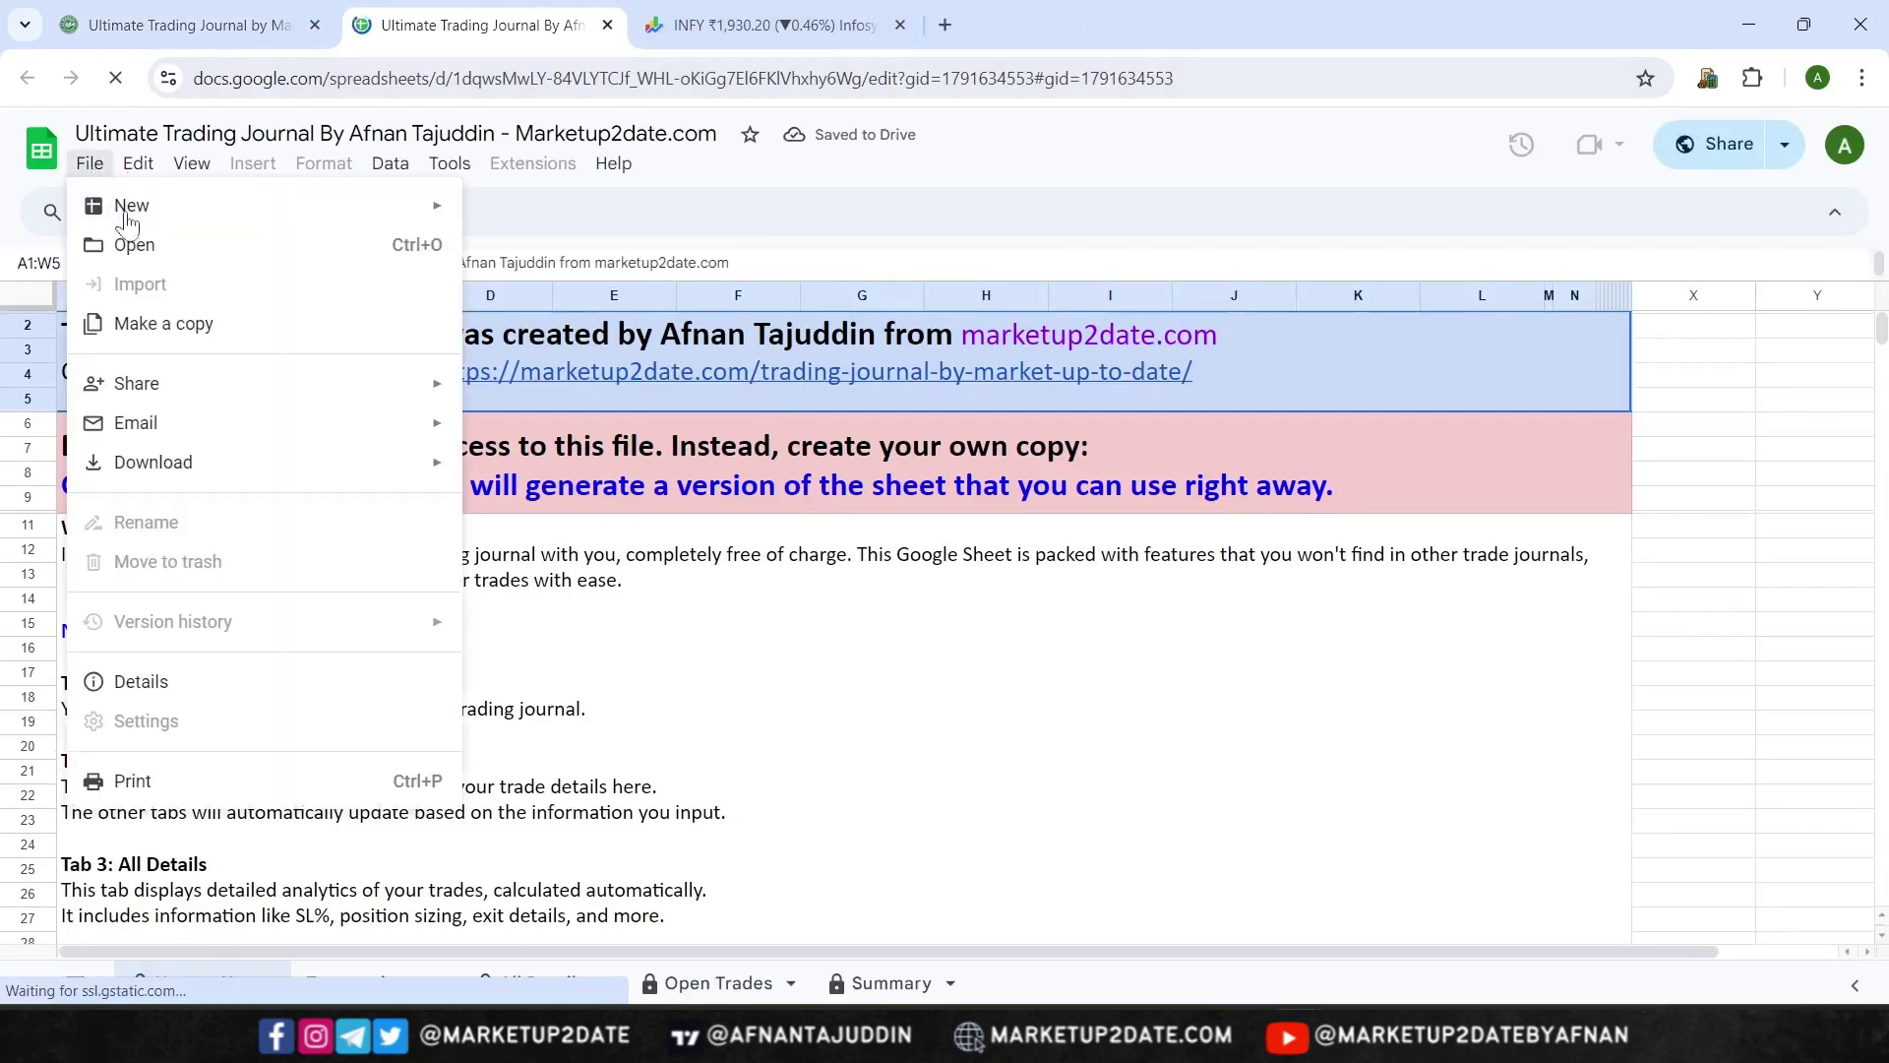
click(169, 328)
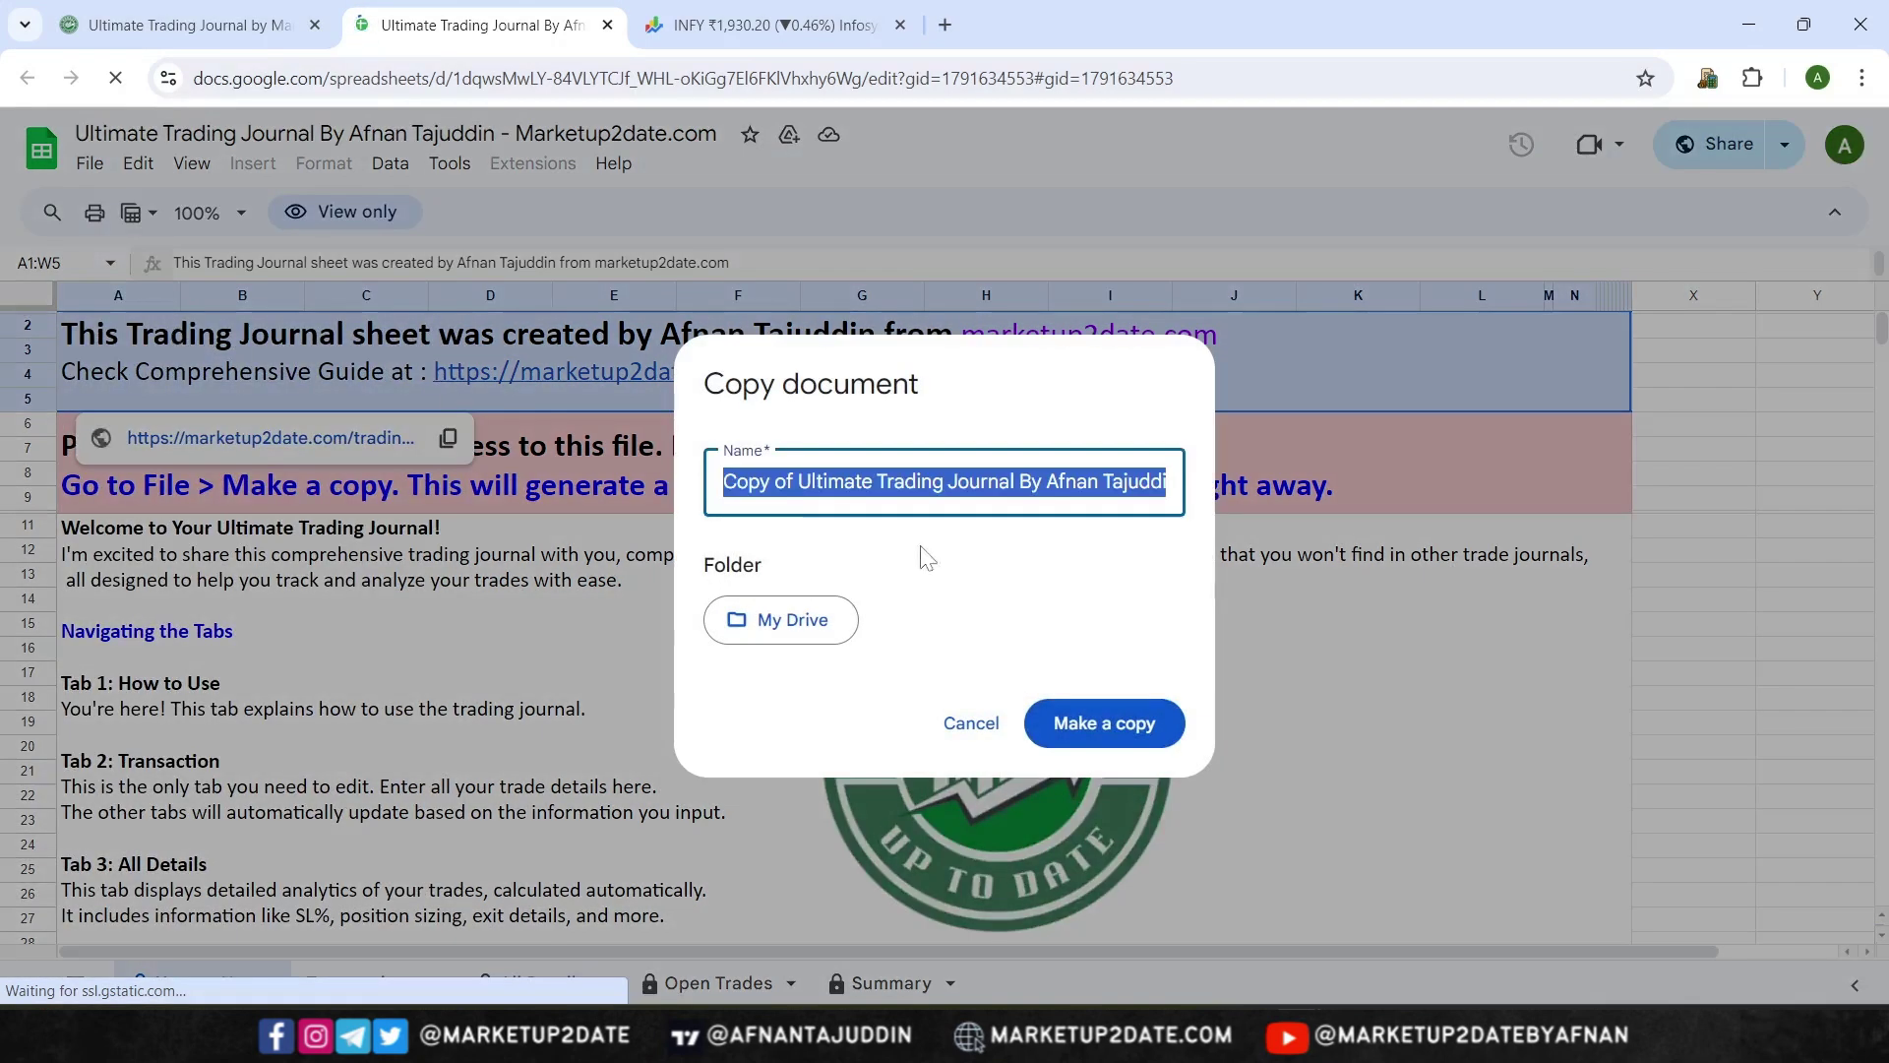
click(798, 481)
key(BackSpace)
key(BackSpace)
key(BackSpace)
key(BackSpace)
key(BackSpace)
key(BackSpace)
key(BackSpace)
key(BackSpace)
click(1096, 725)
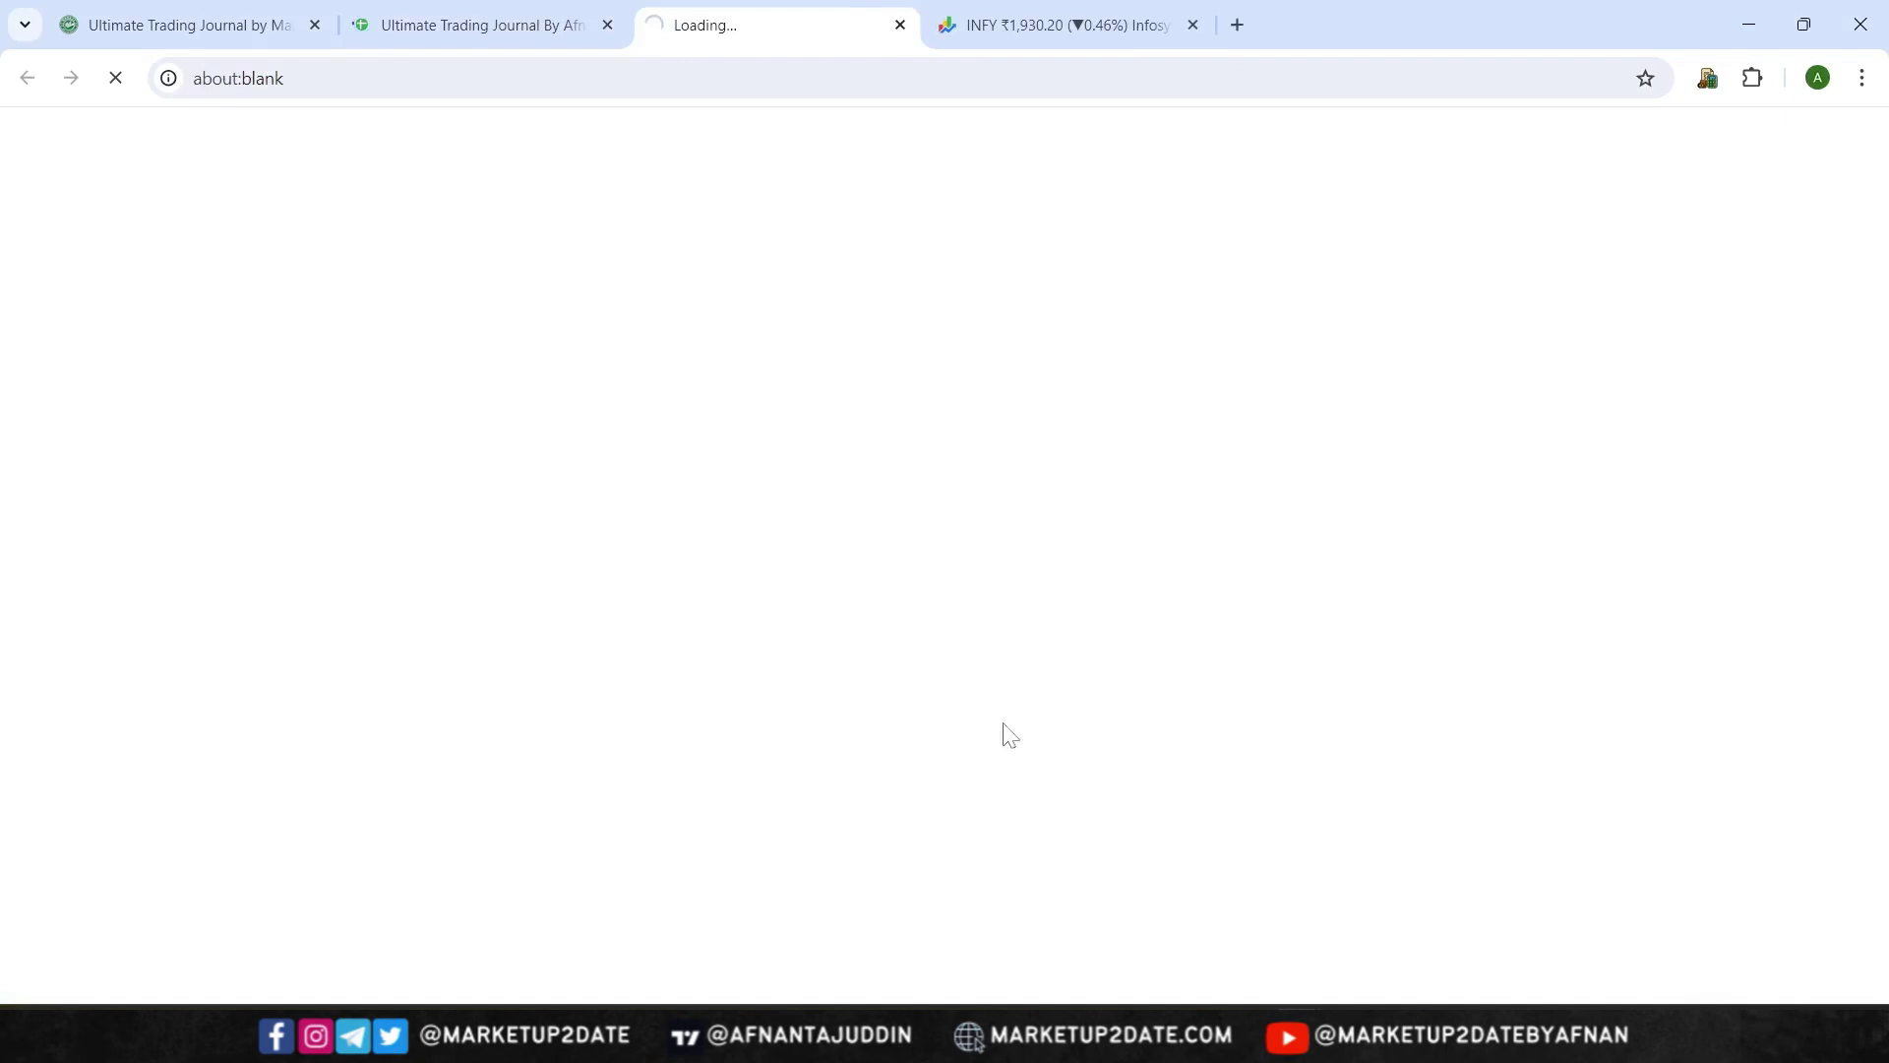
click(608, 26)
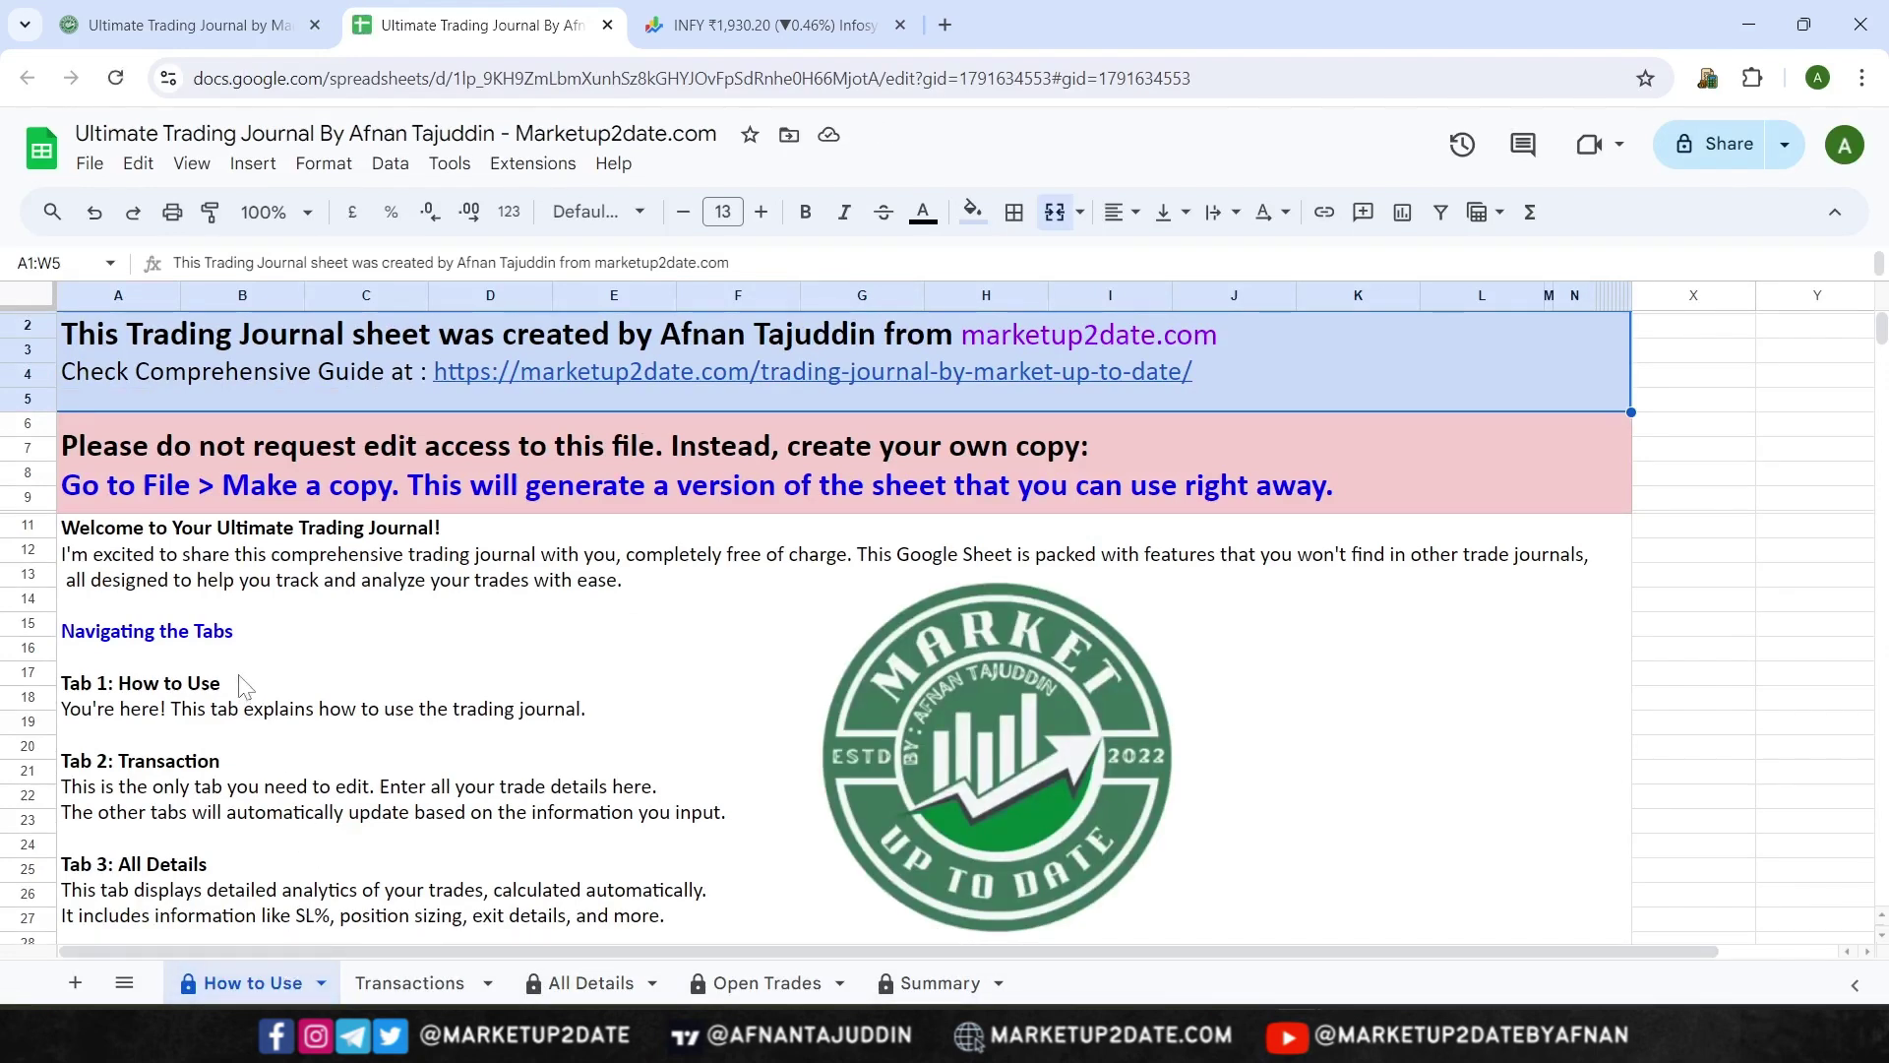
Read through the How to Use guide, then switch to the Transactions sheet
scroll(246, 682, down, 2)
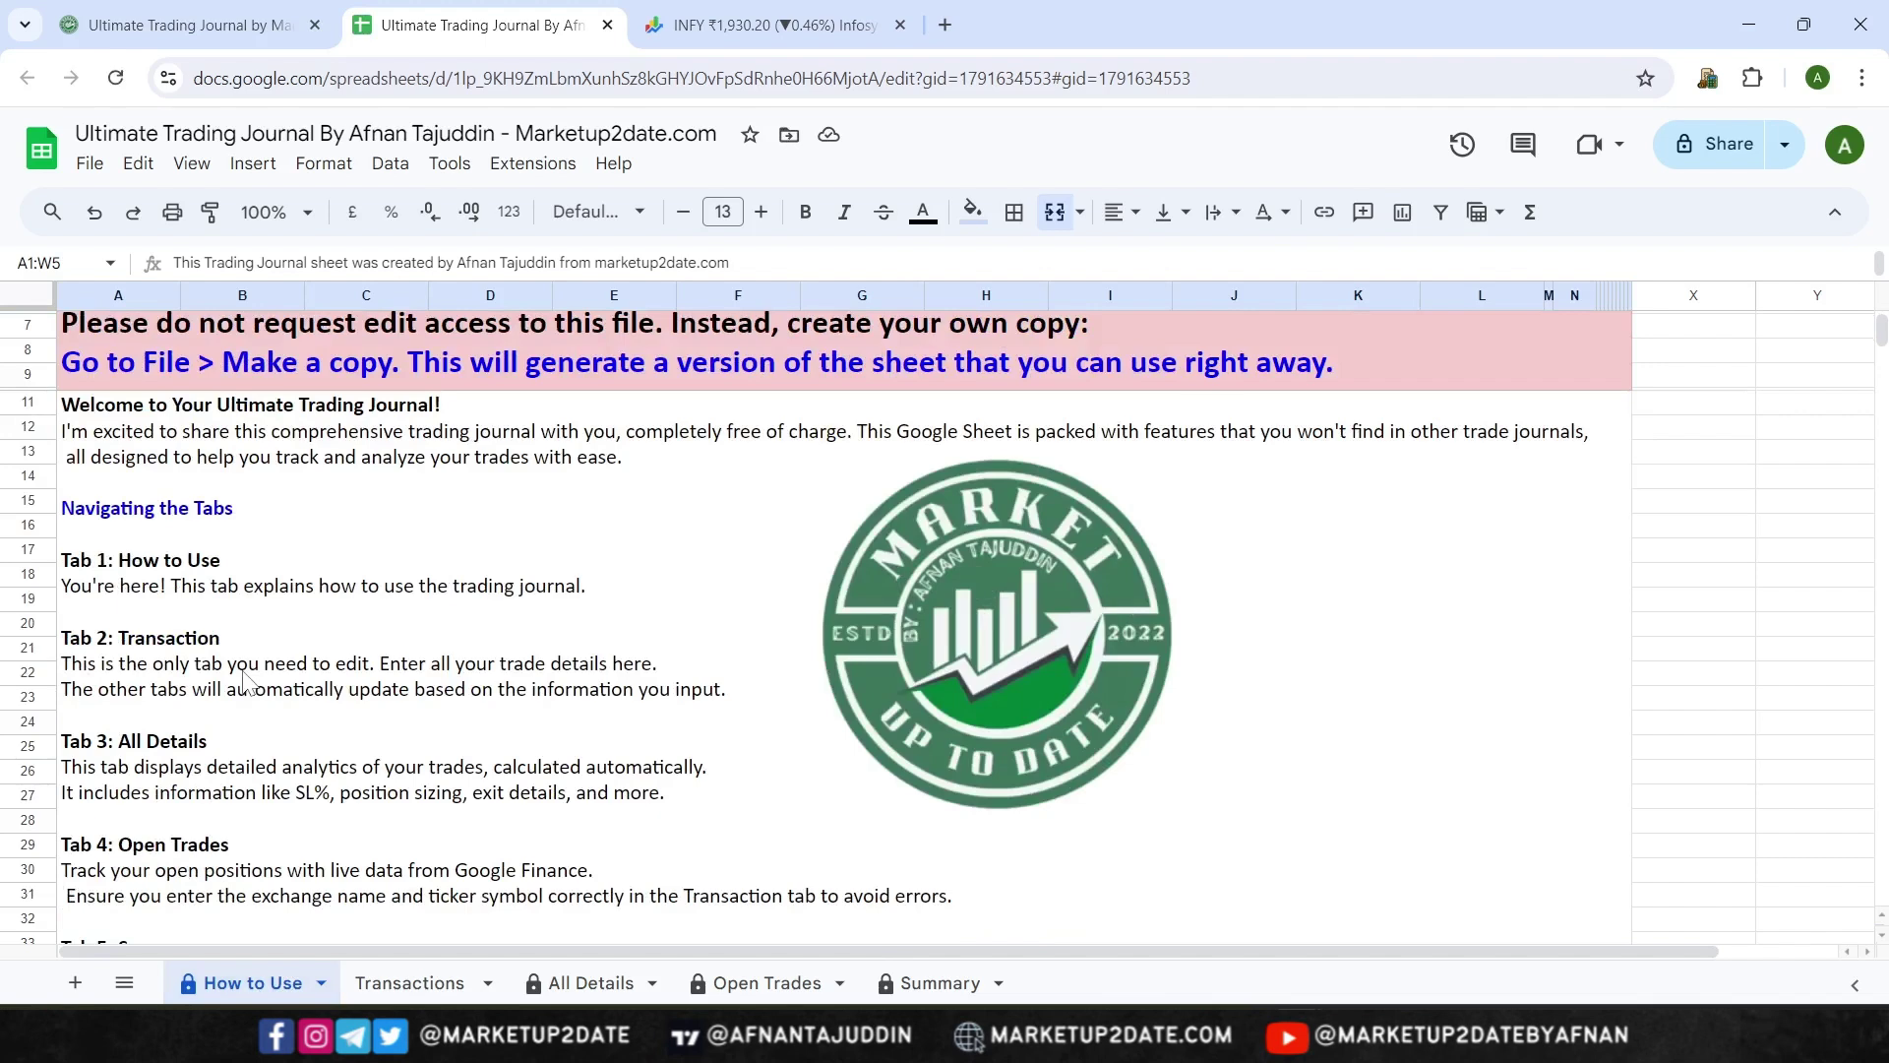
scroll(246, 682, down, 2)
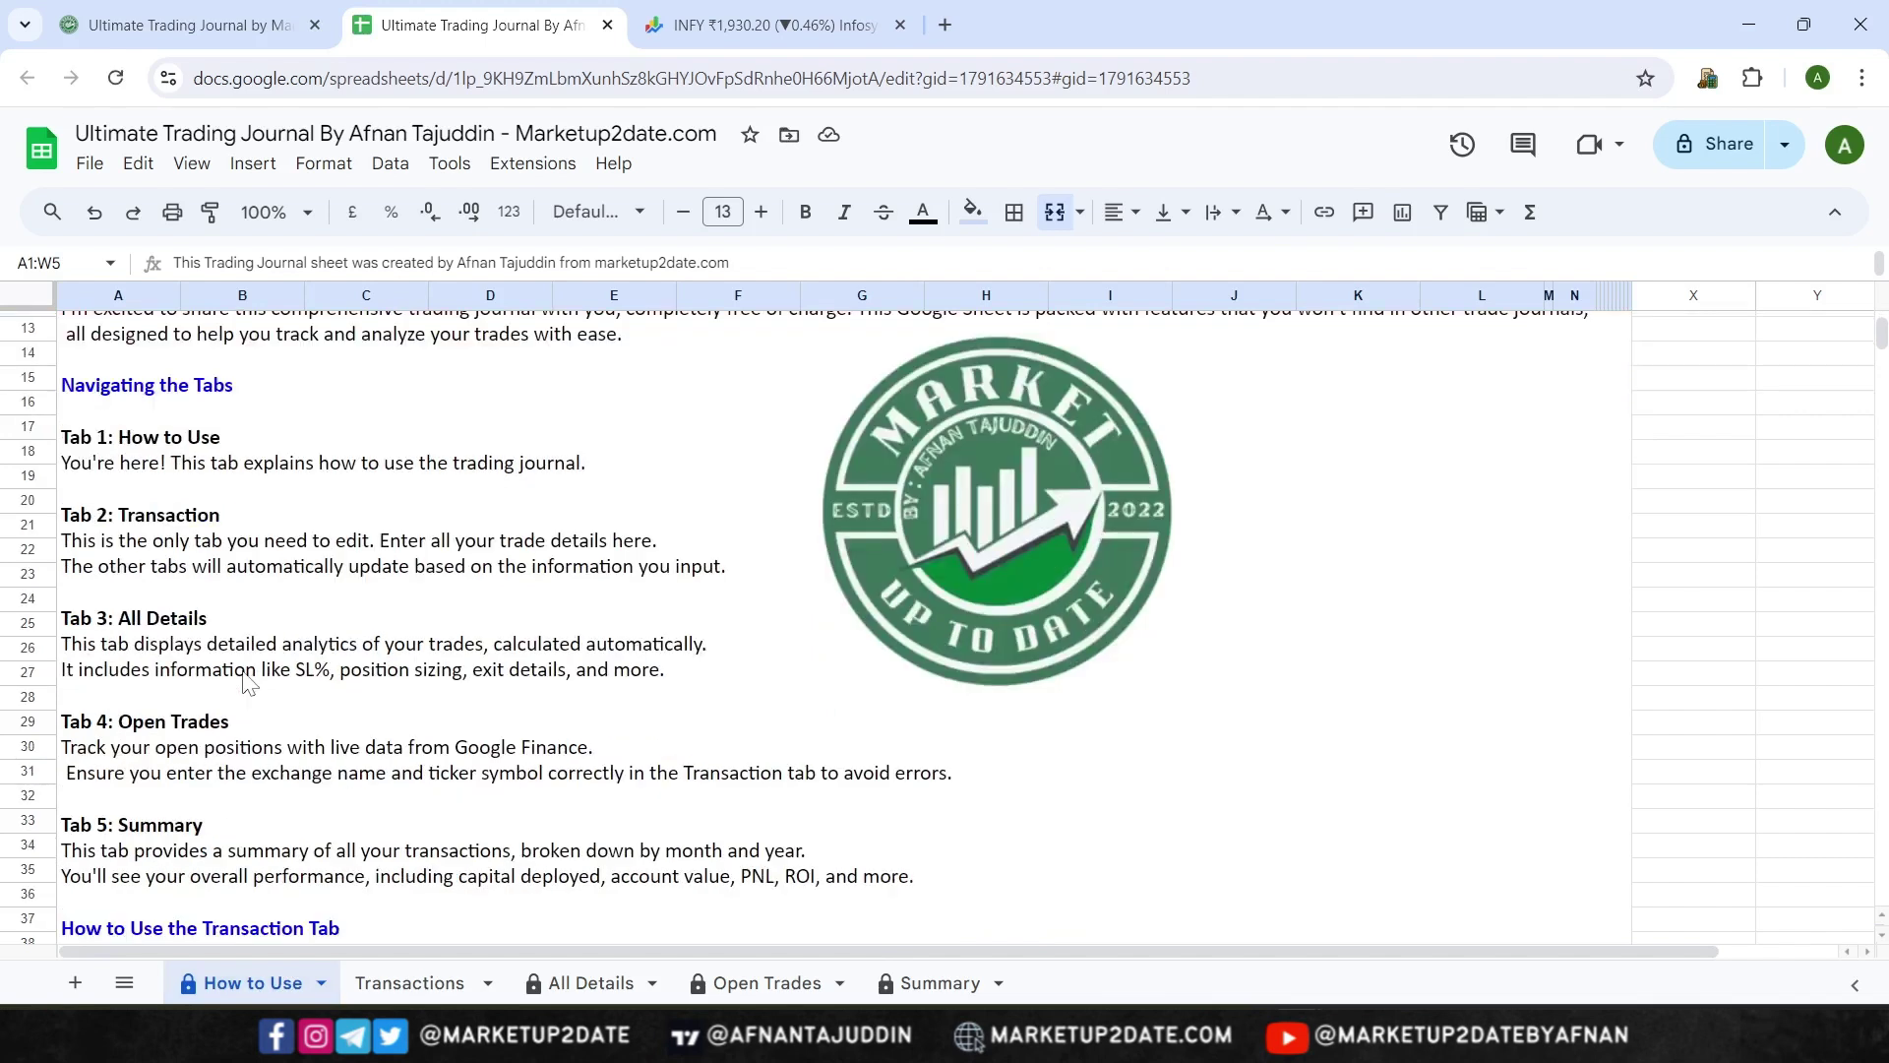
scroll(249, 682, down, 2)
scroll(247, 681, down, 2)
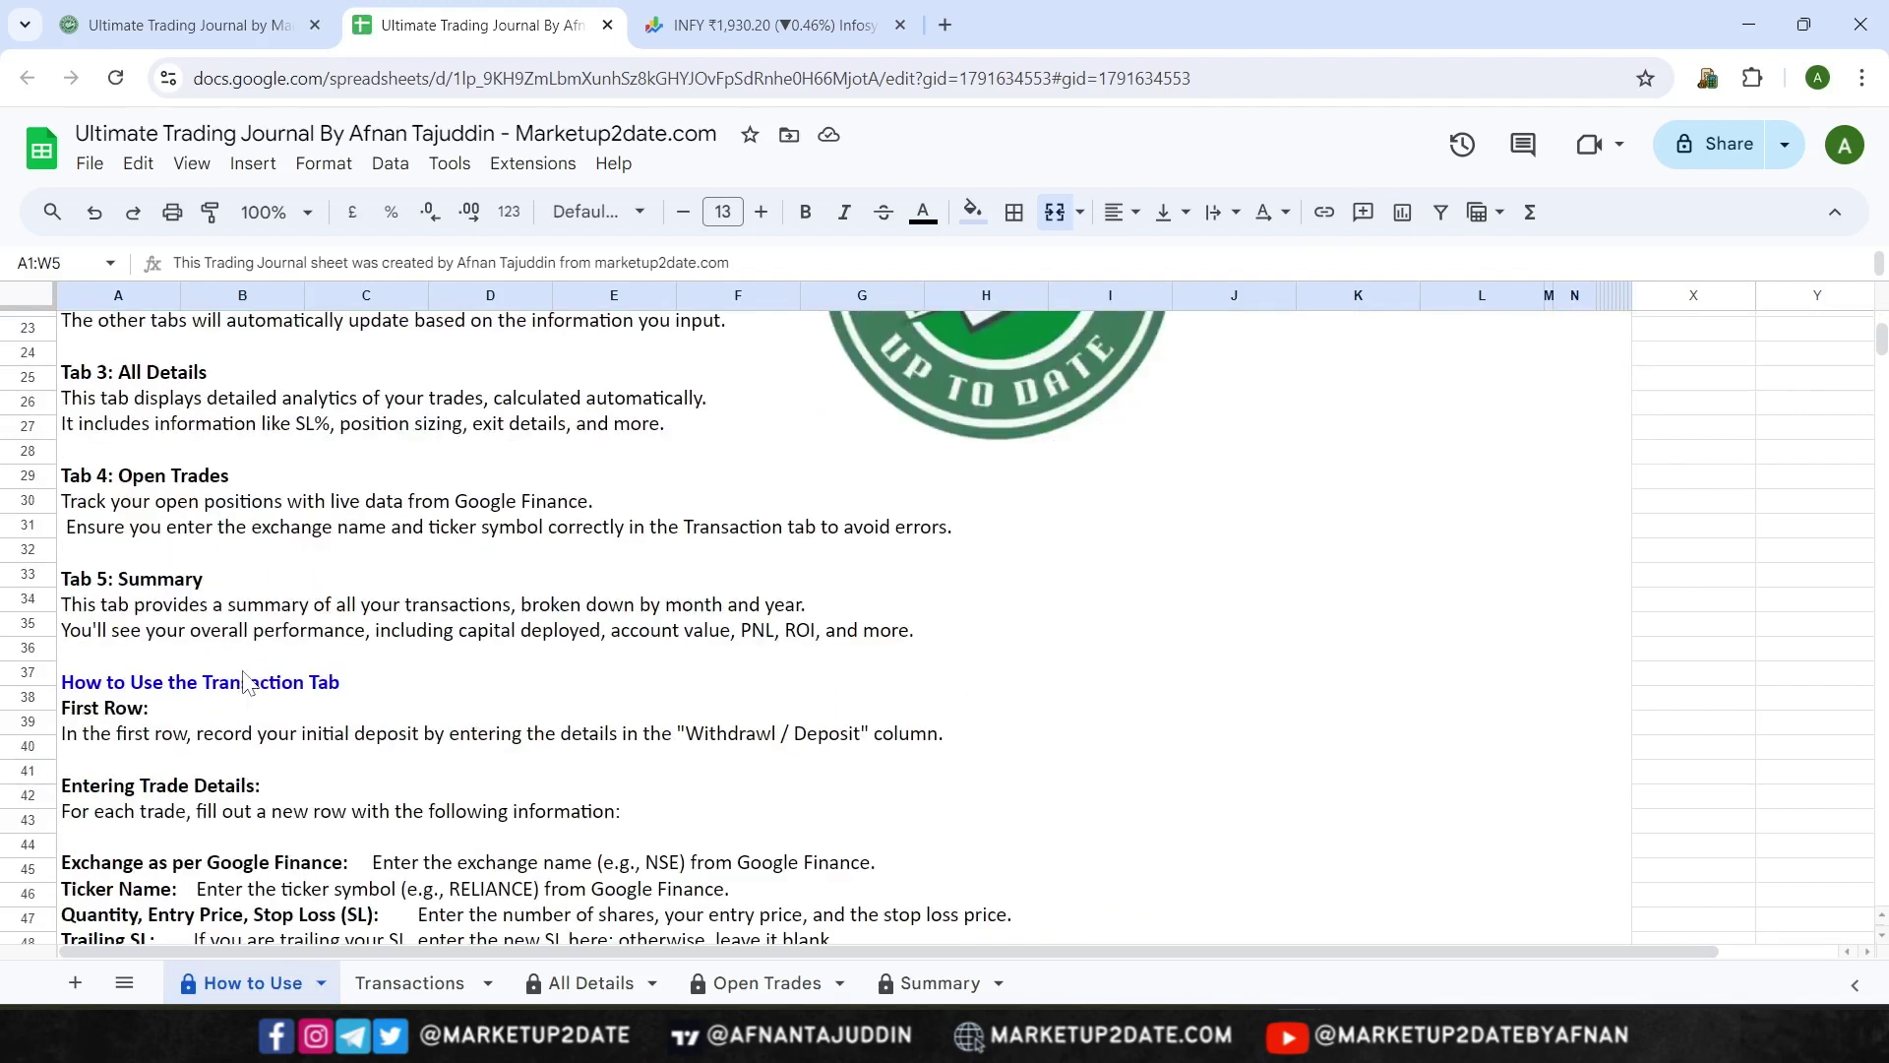
scroll(246, 681, down, 2)
scroll(246, 681, down, 2)
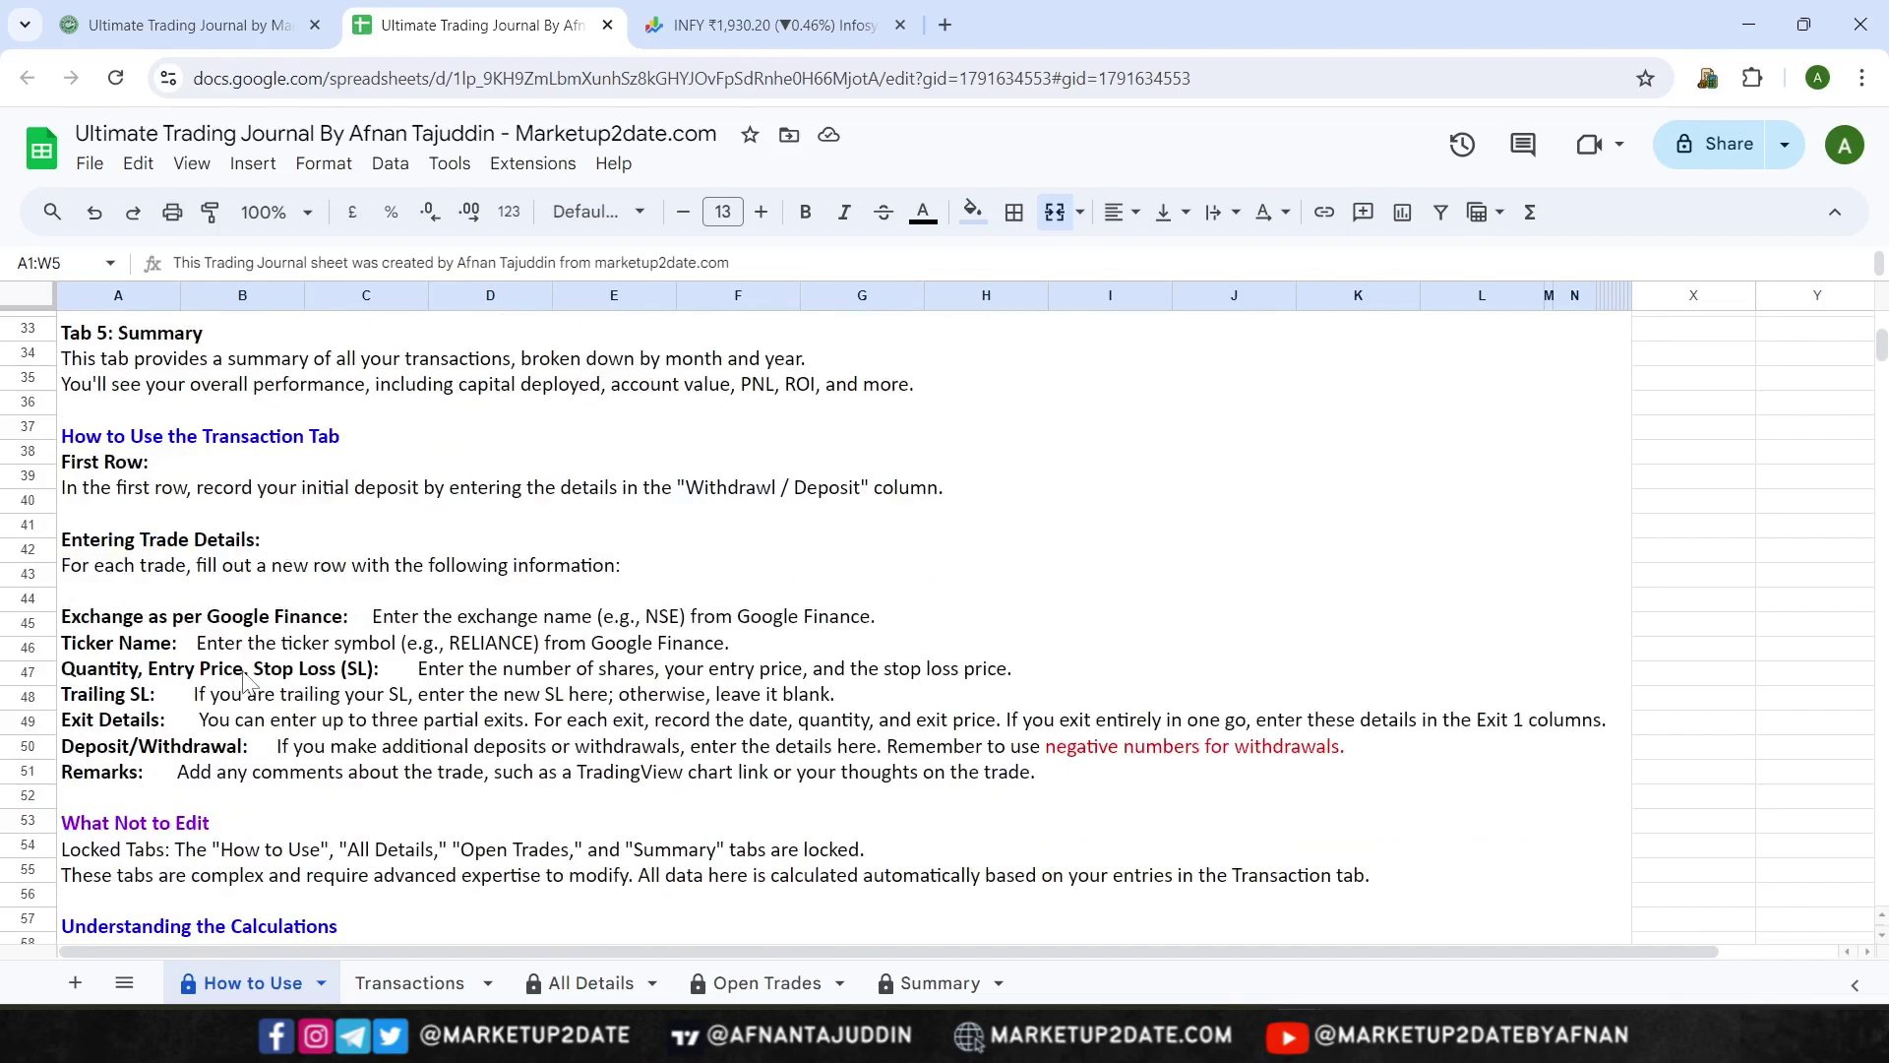
scroll(246, 682, down, 6)
scroll(246, 682, up, 6)
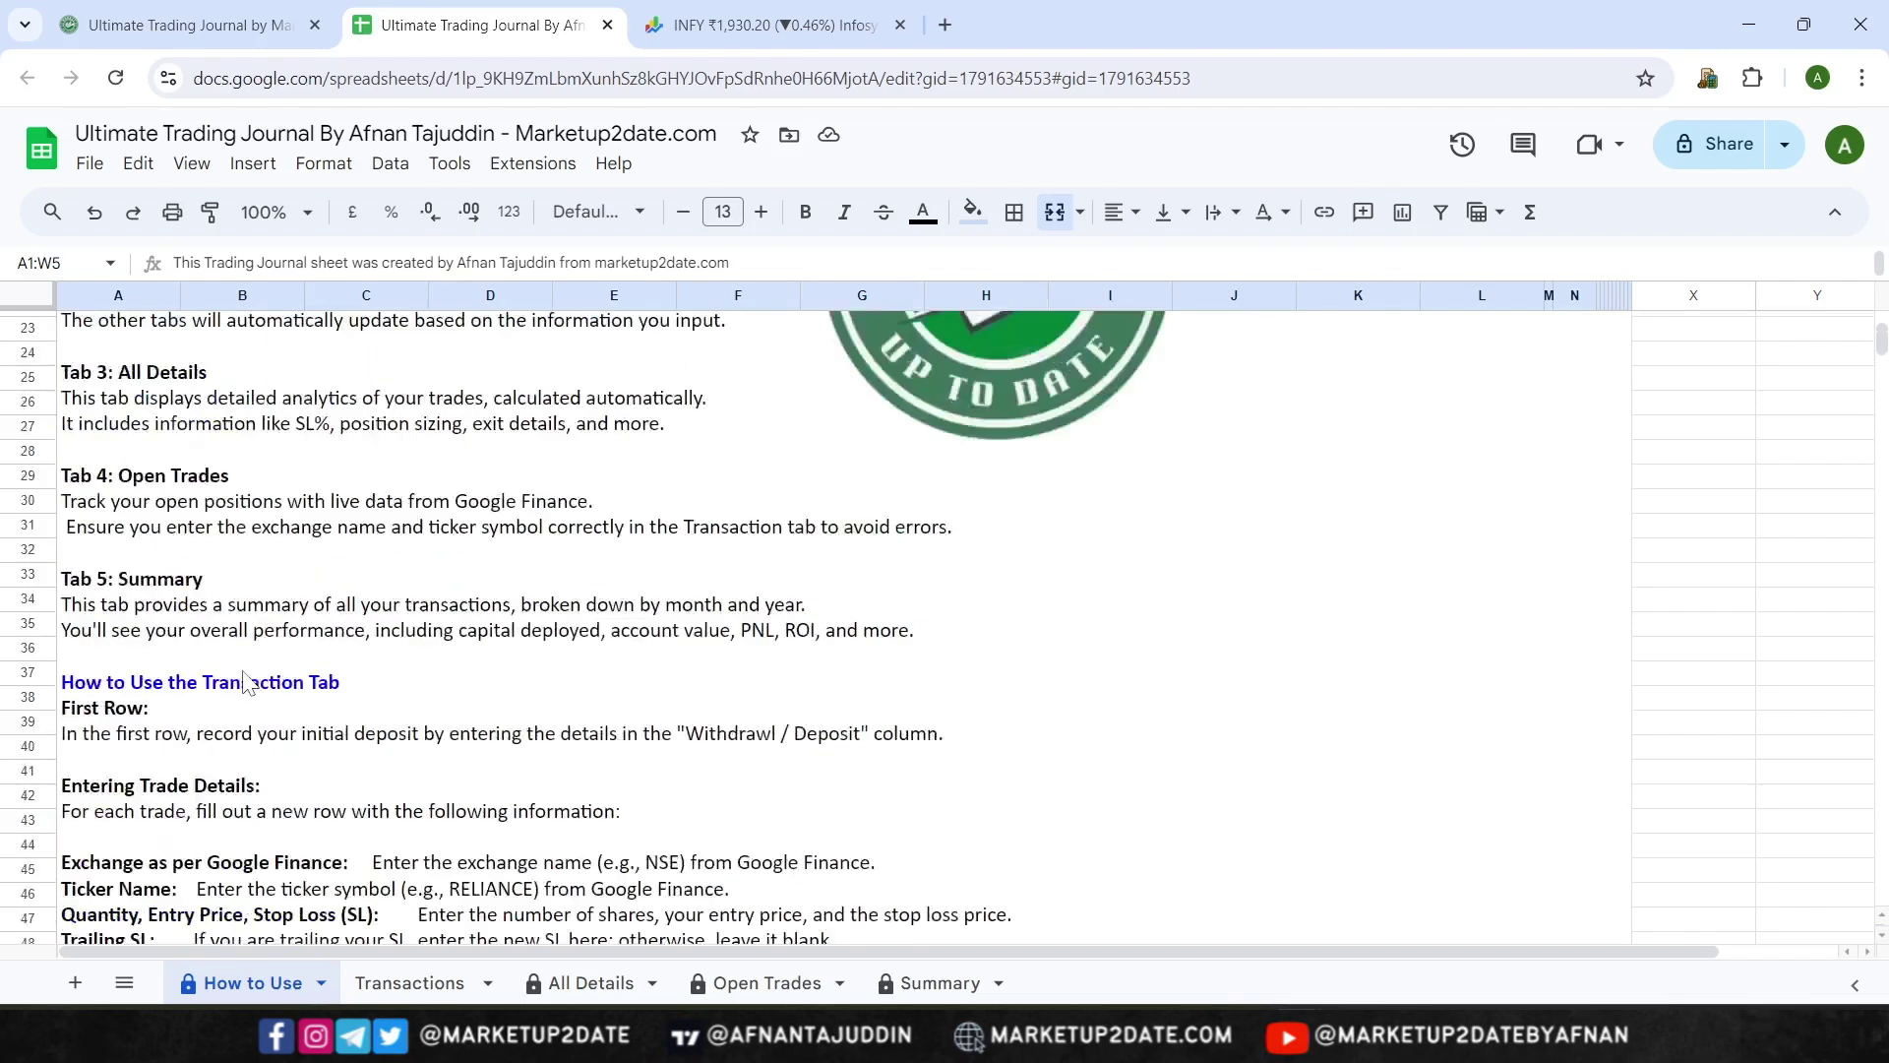
scroll(246, 682, up, 12)
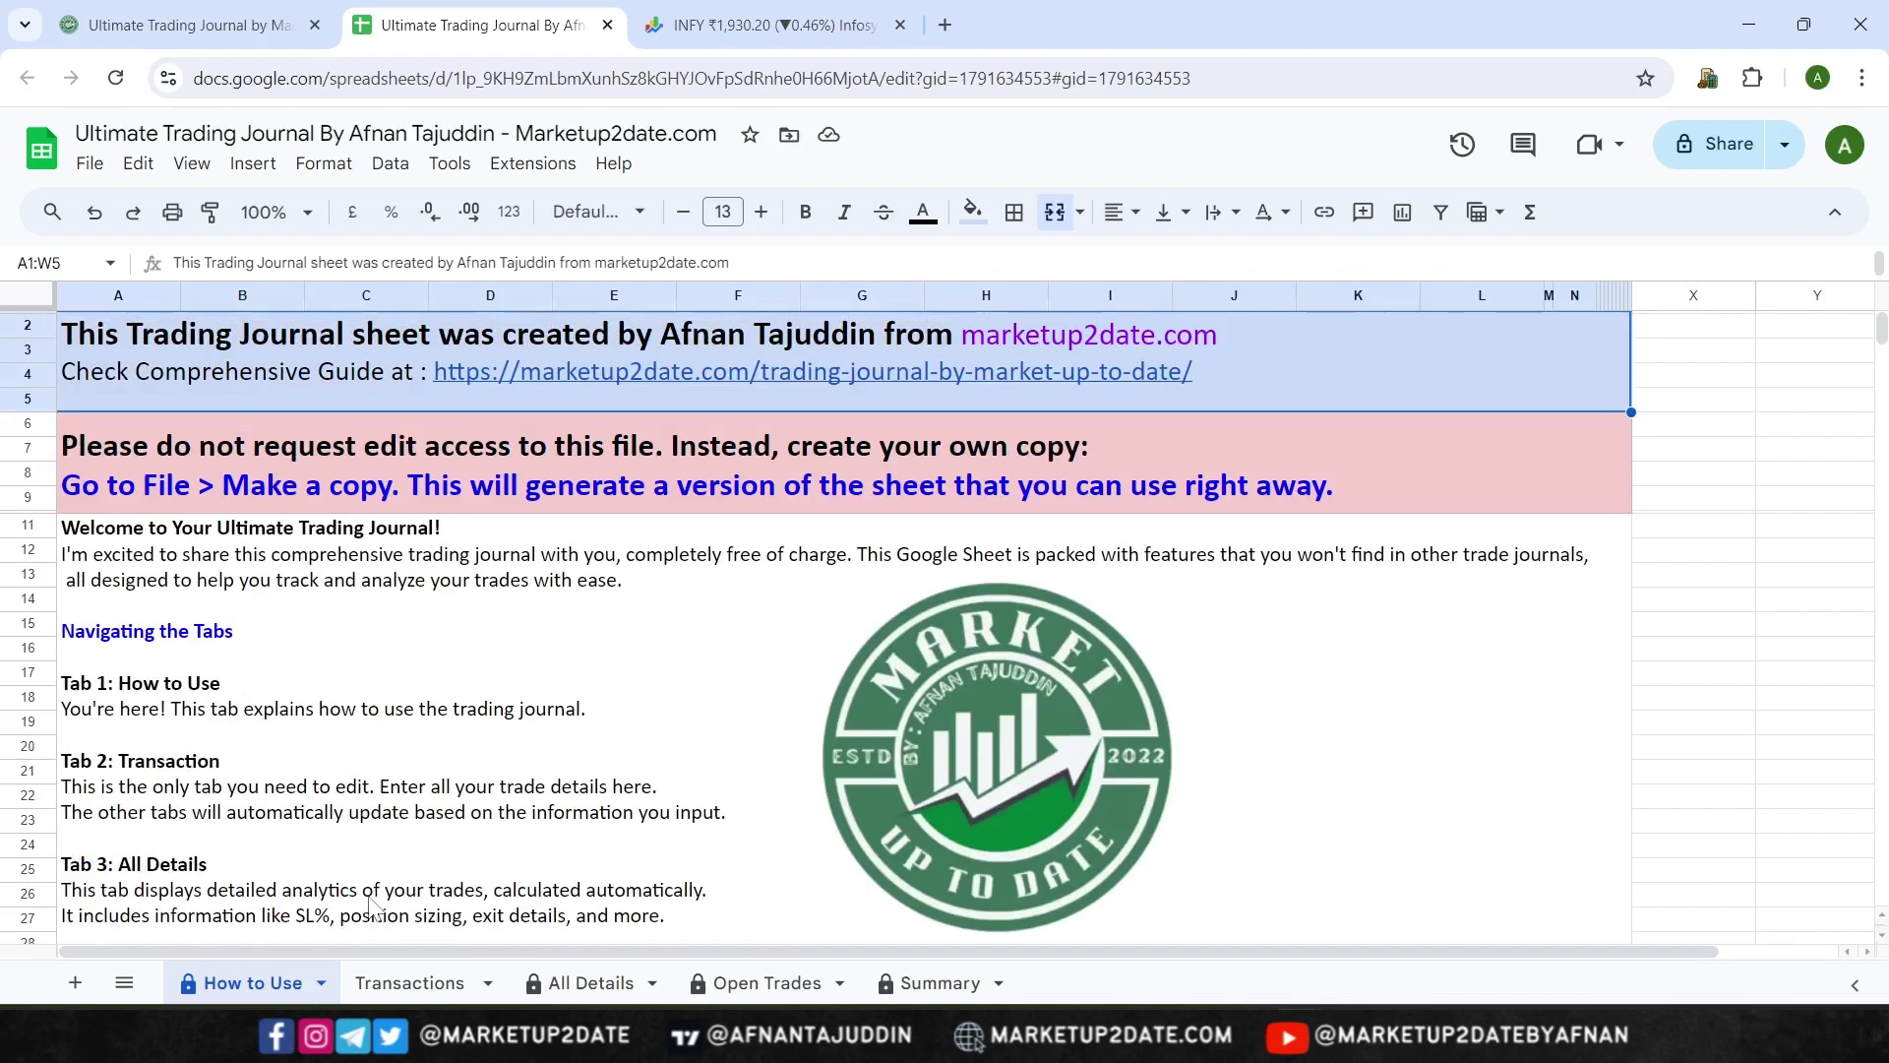
click(380, 982)
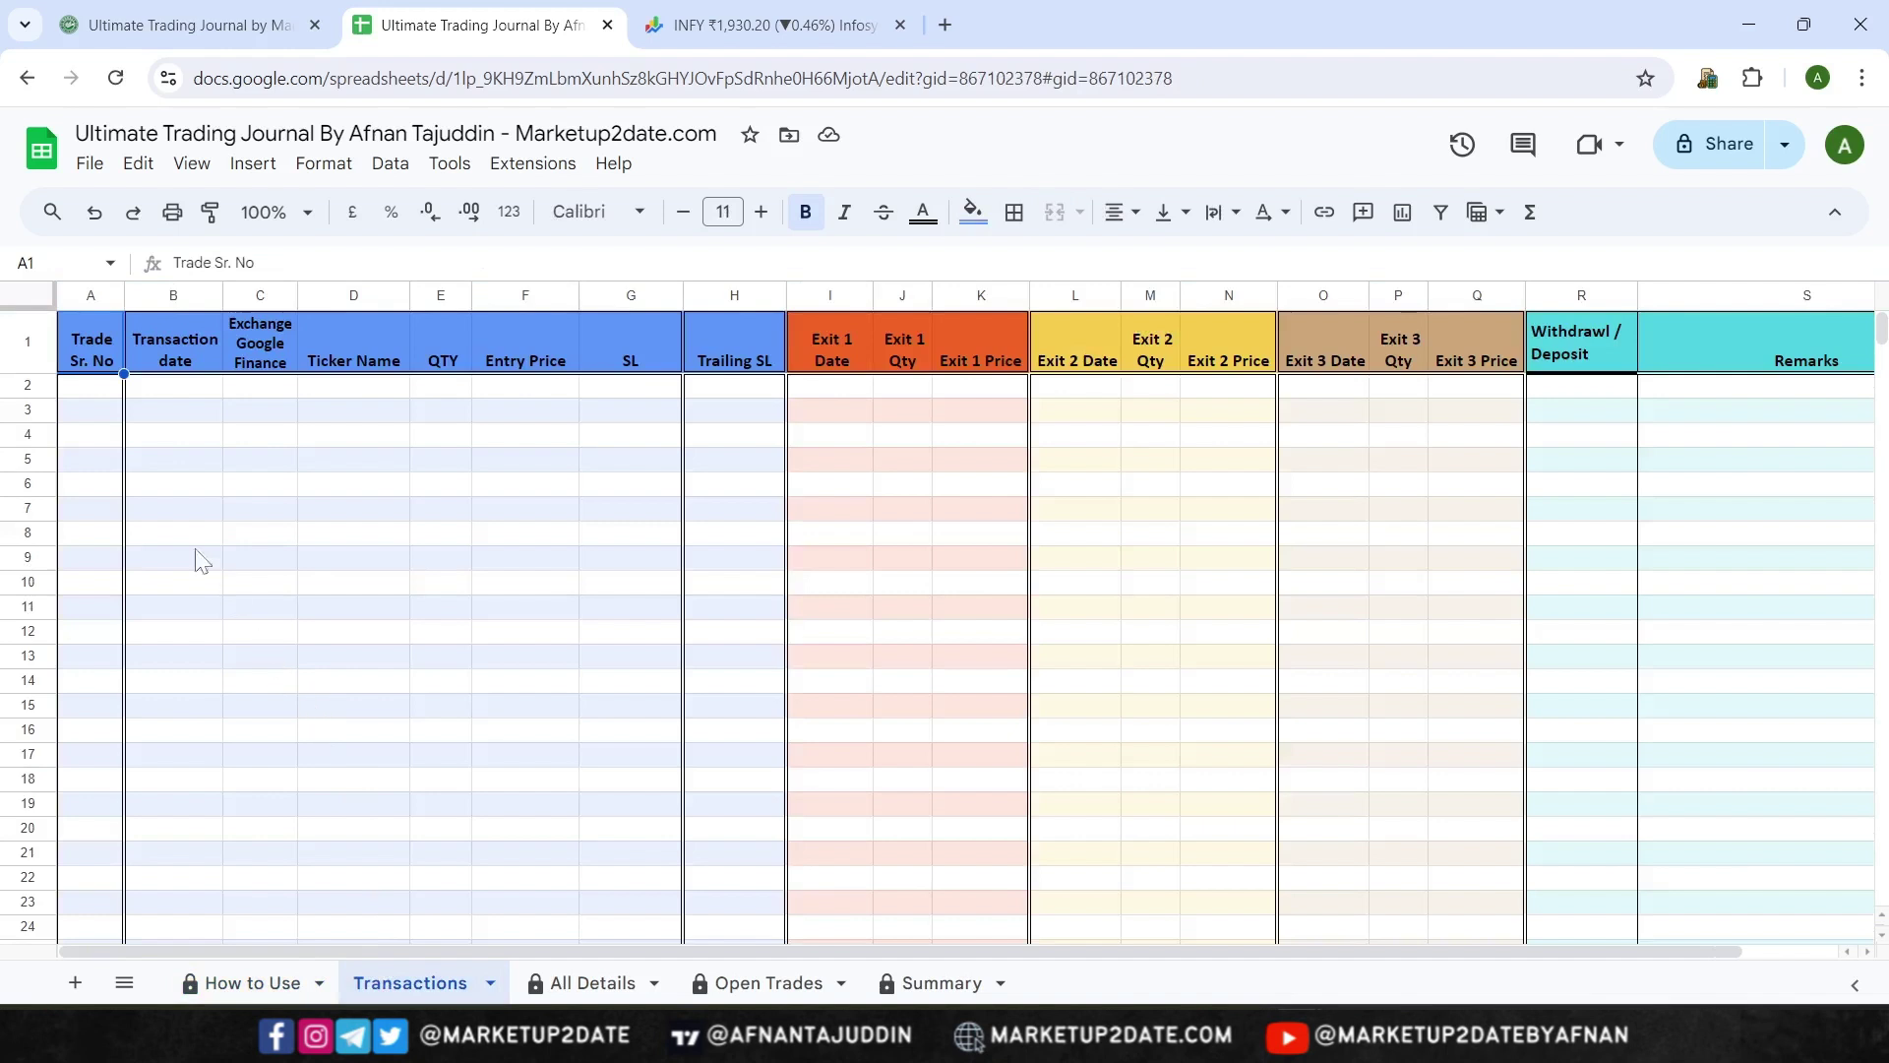
Enter entry 1 dated 15-07-24 with a 100,000 deposit in R2, then paste the sample trades from A2
click(109, 388)
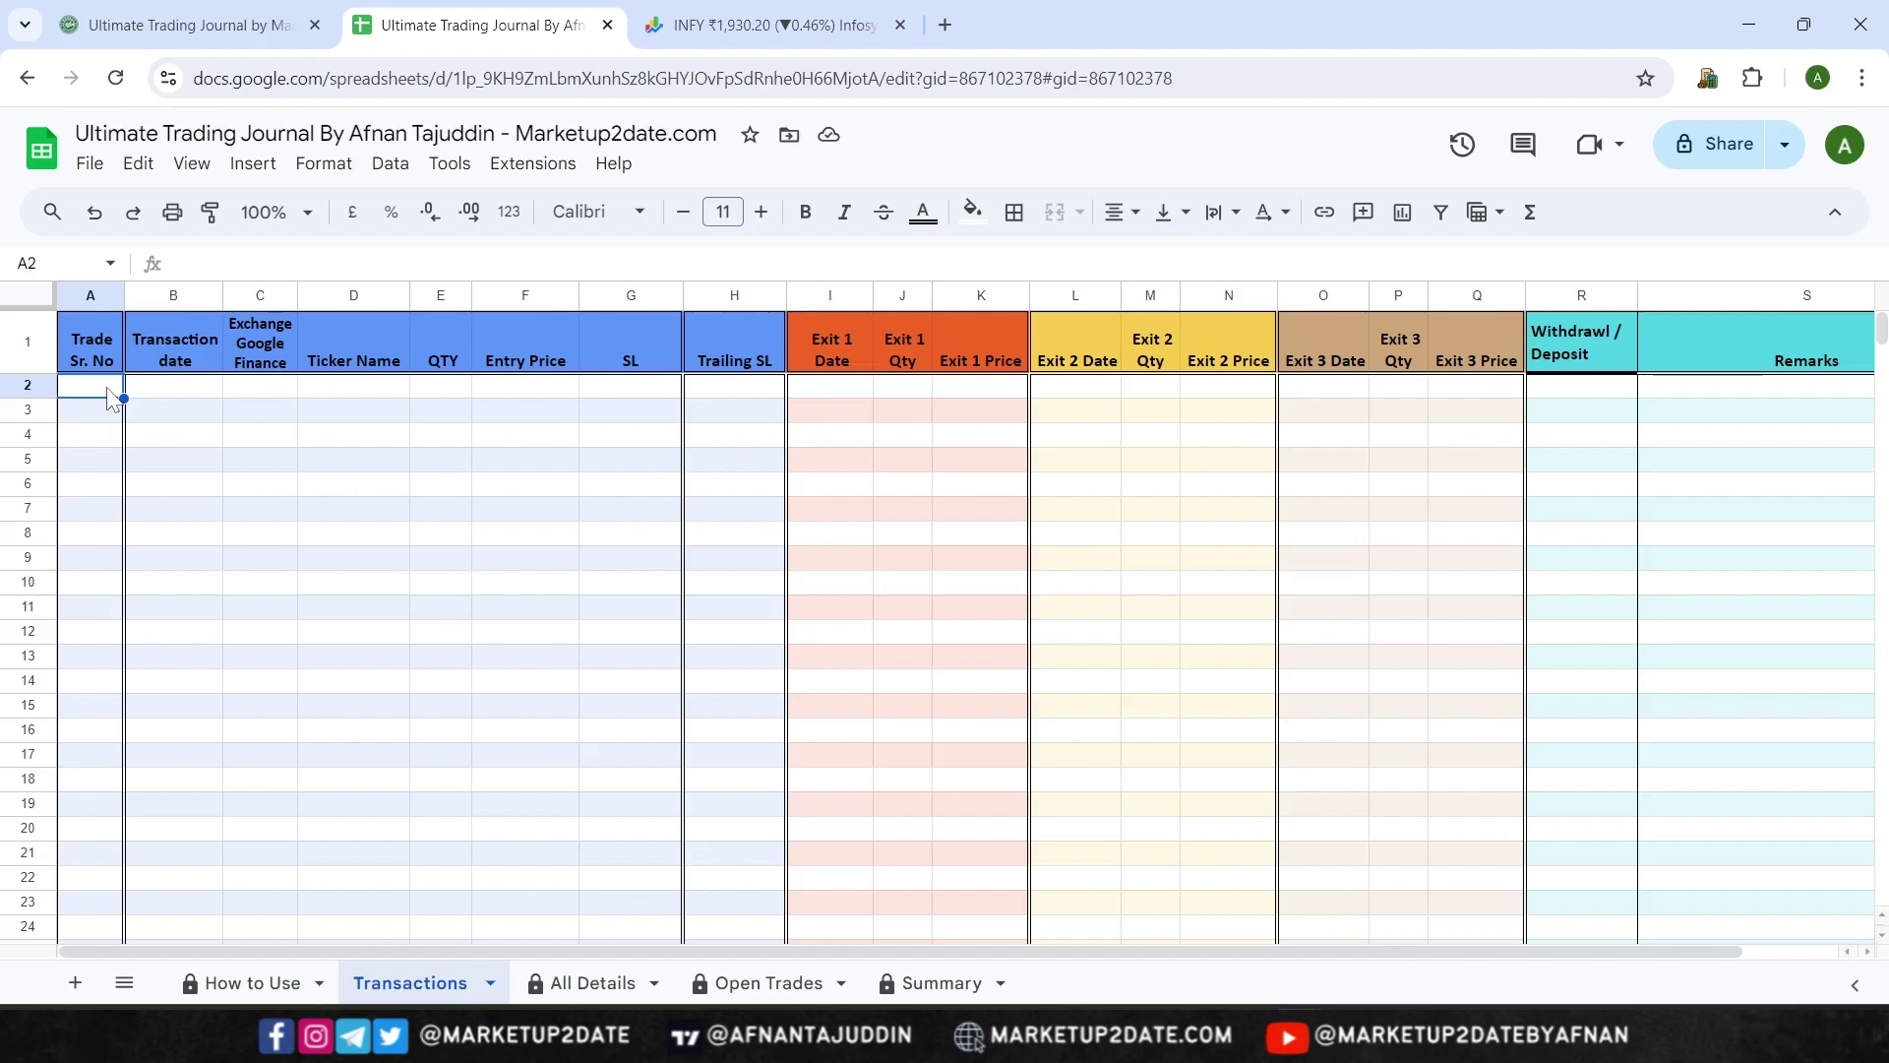
text(1)
key(Tab)
text(15)
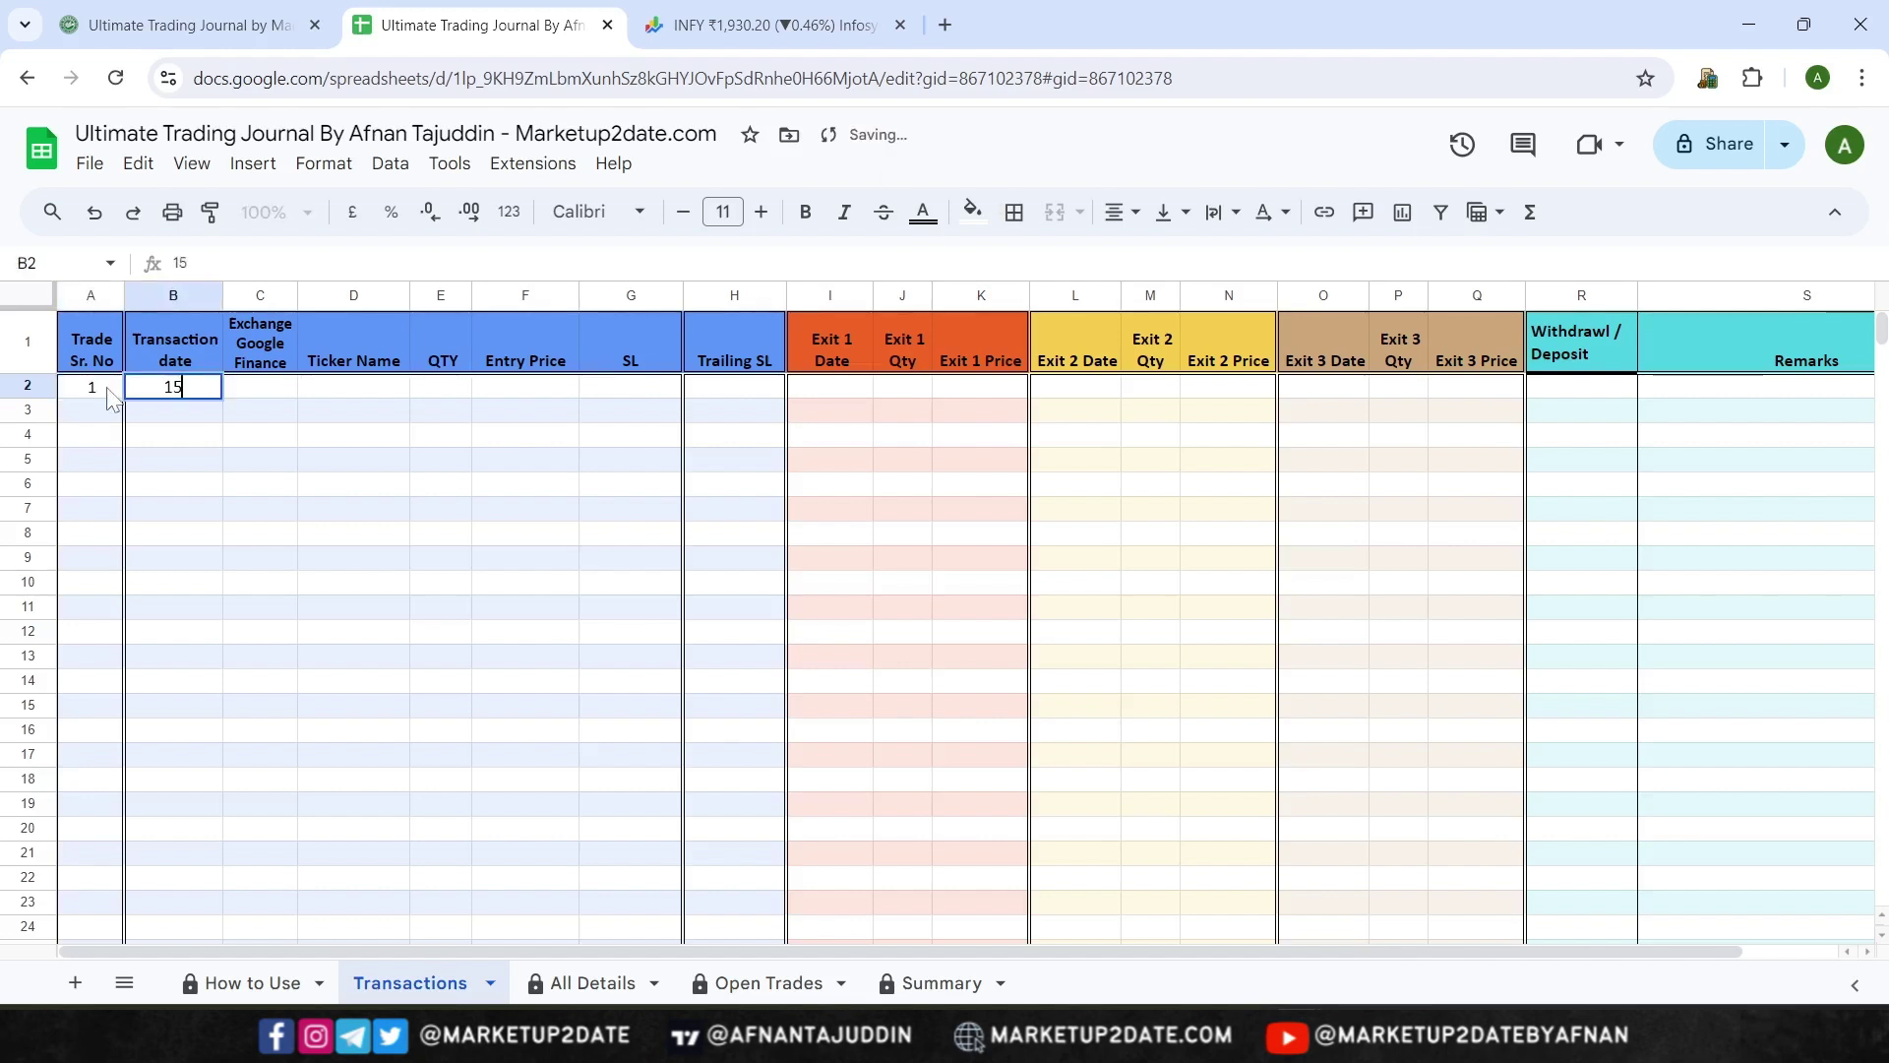
text(-0)
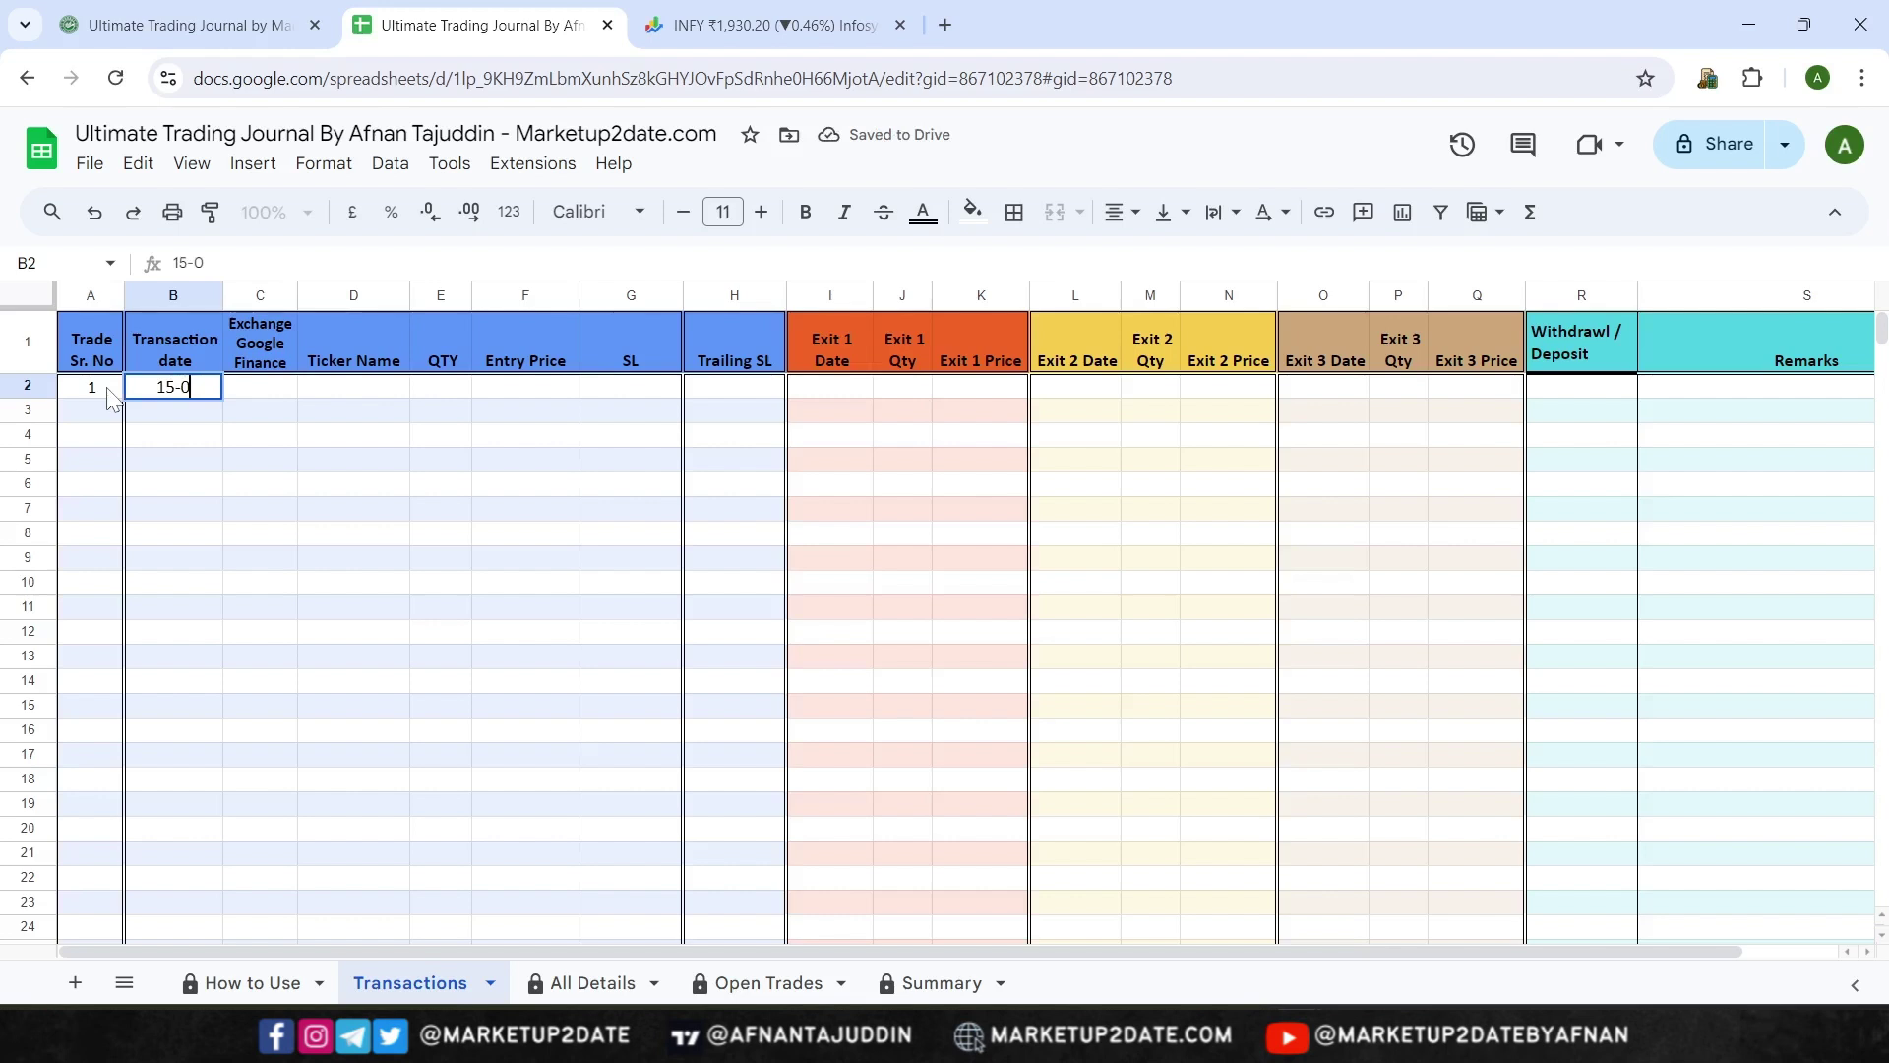
text(7-24)
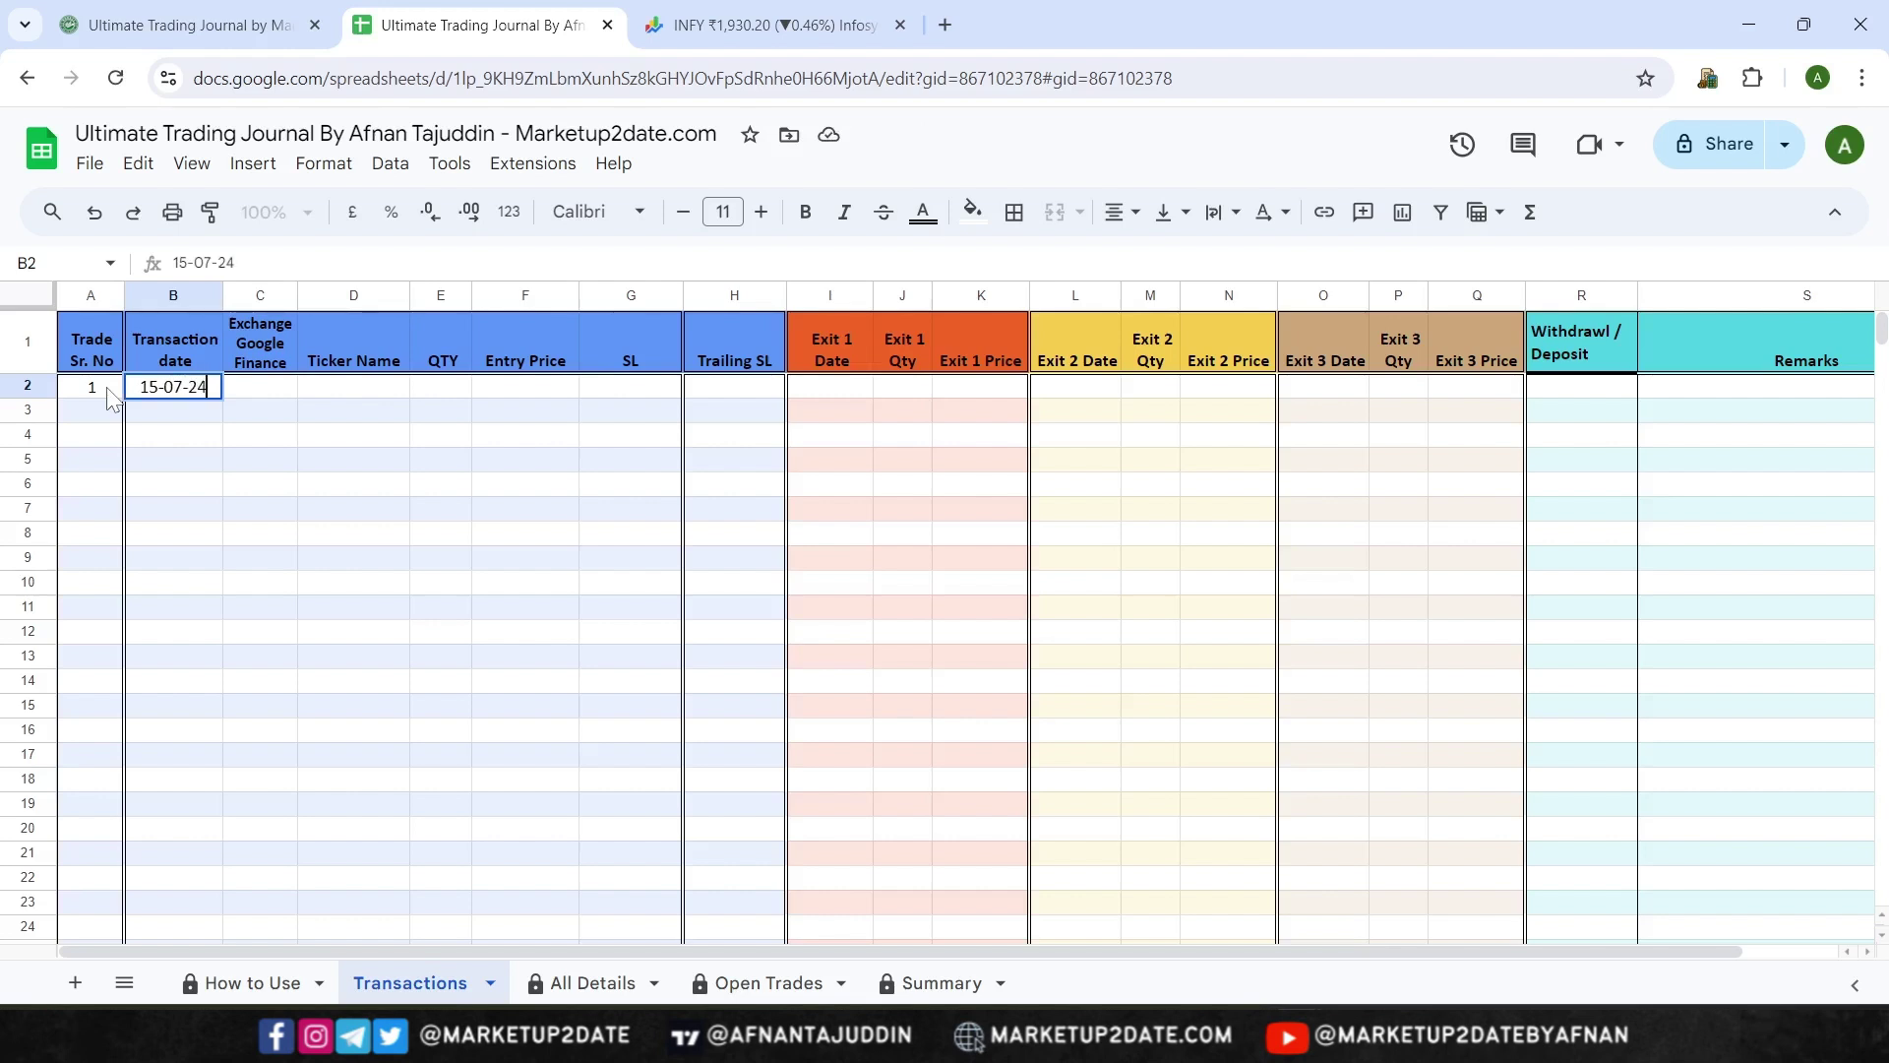
click(1552, 392)
text(1)
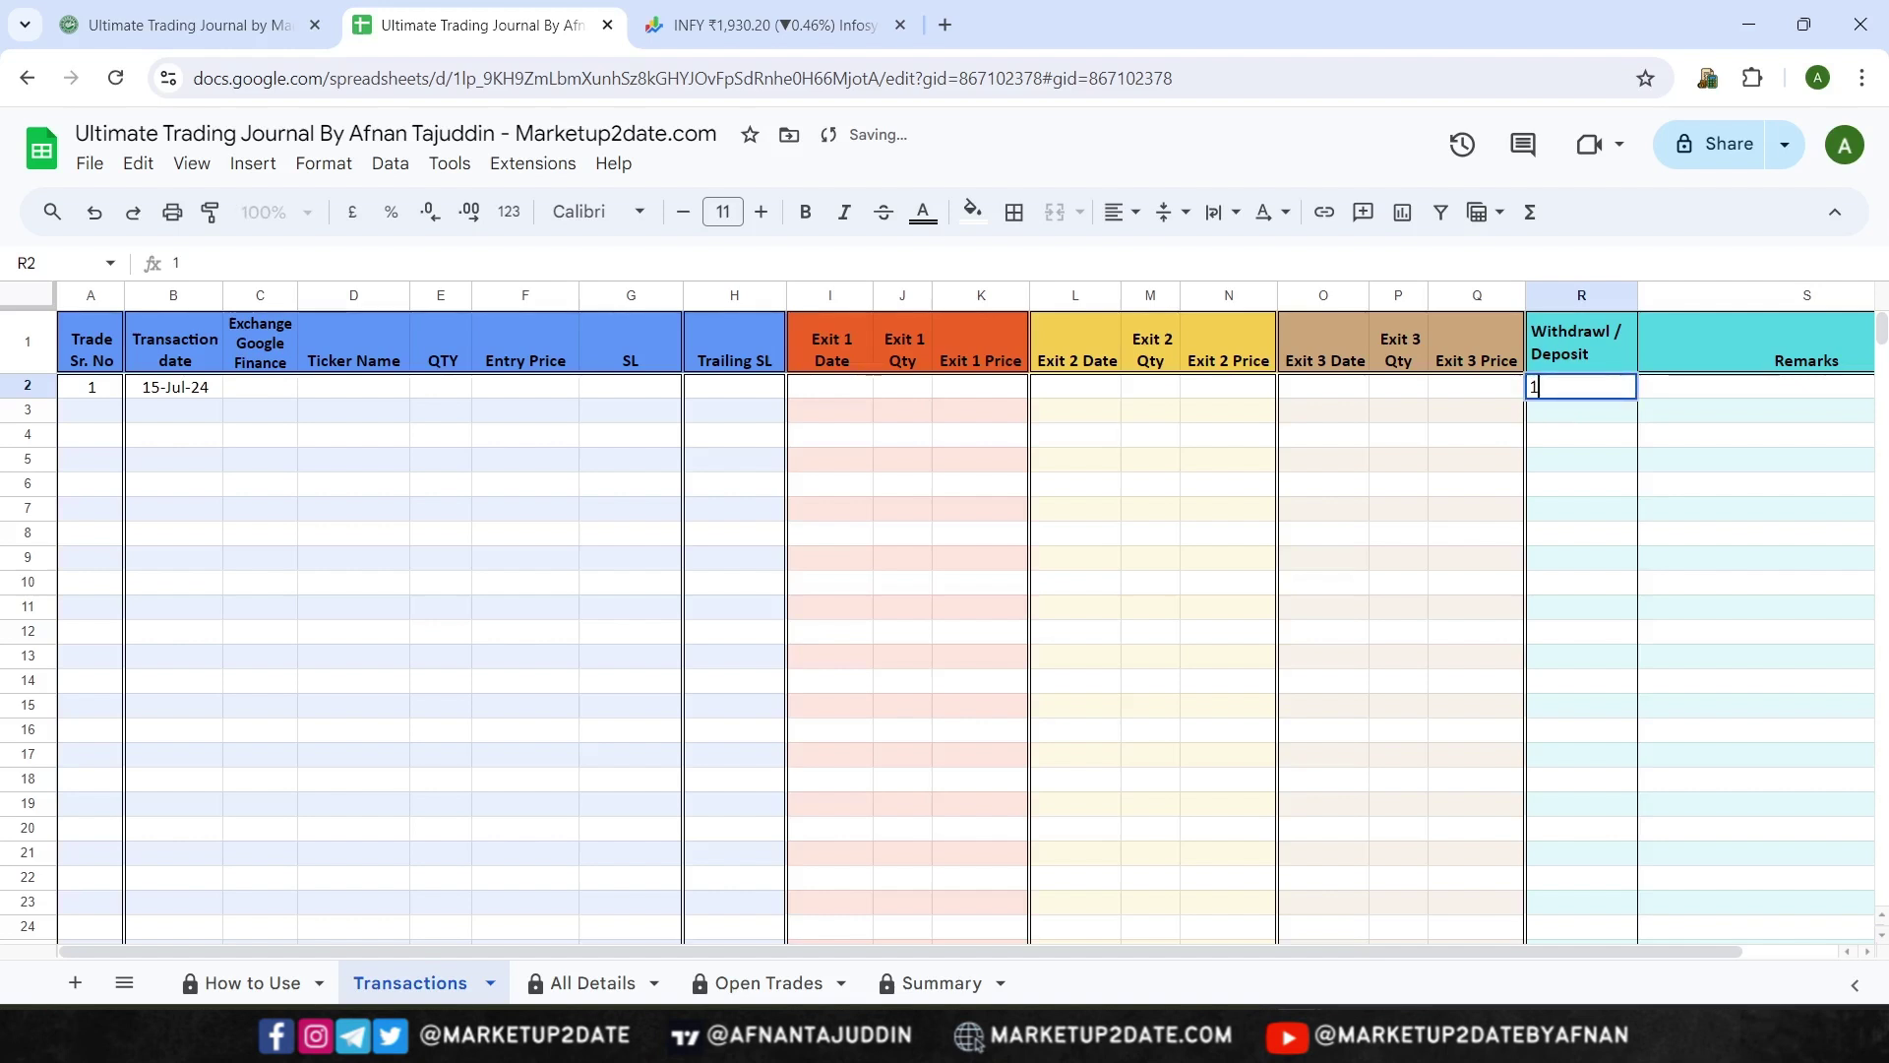
text(00,0000000)
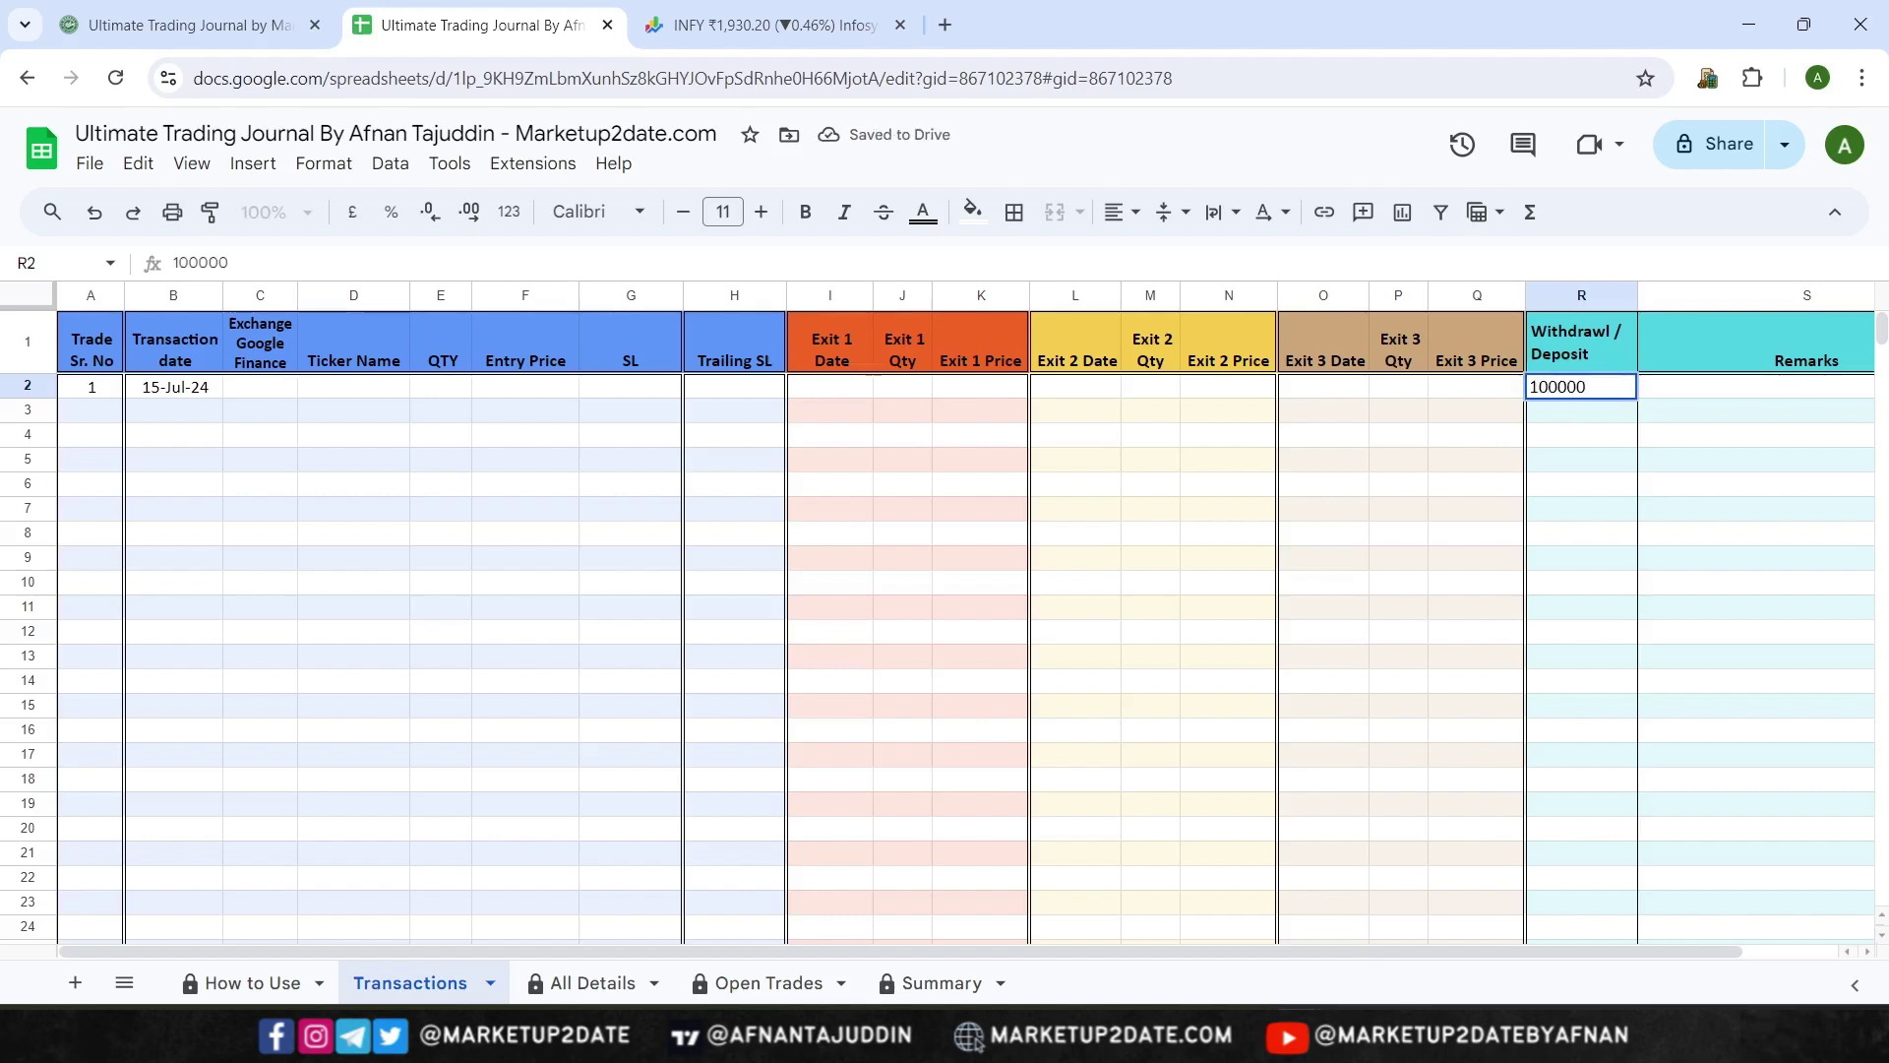
key(Return)
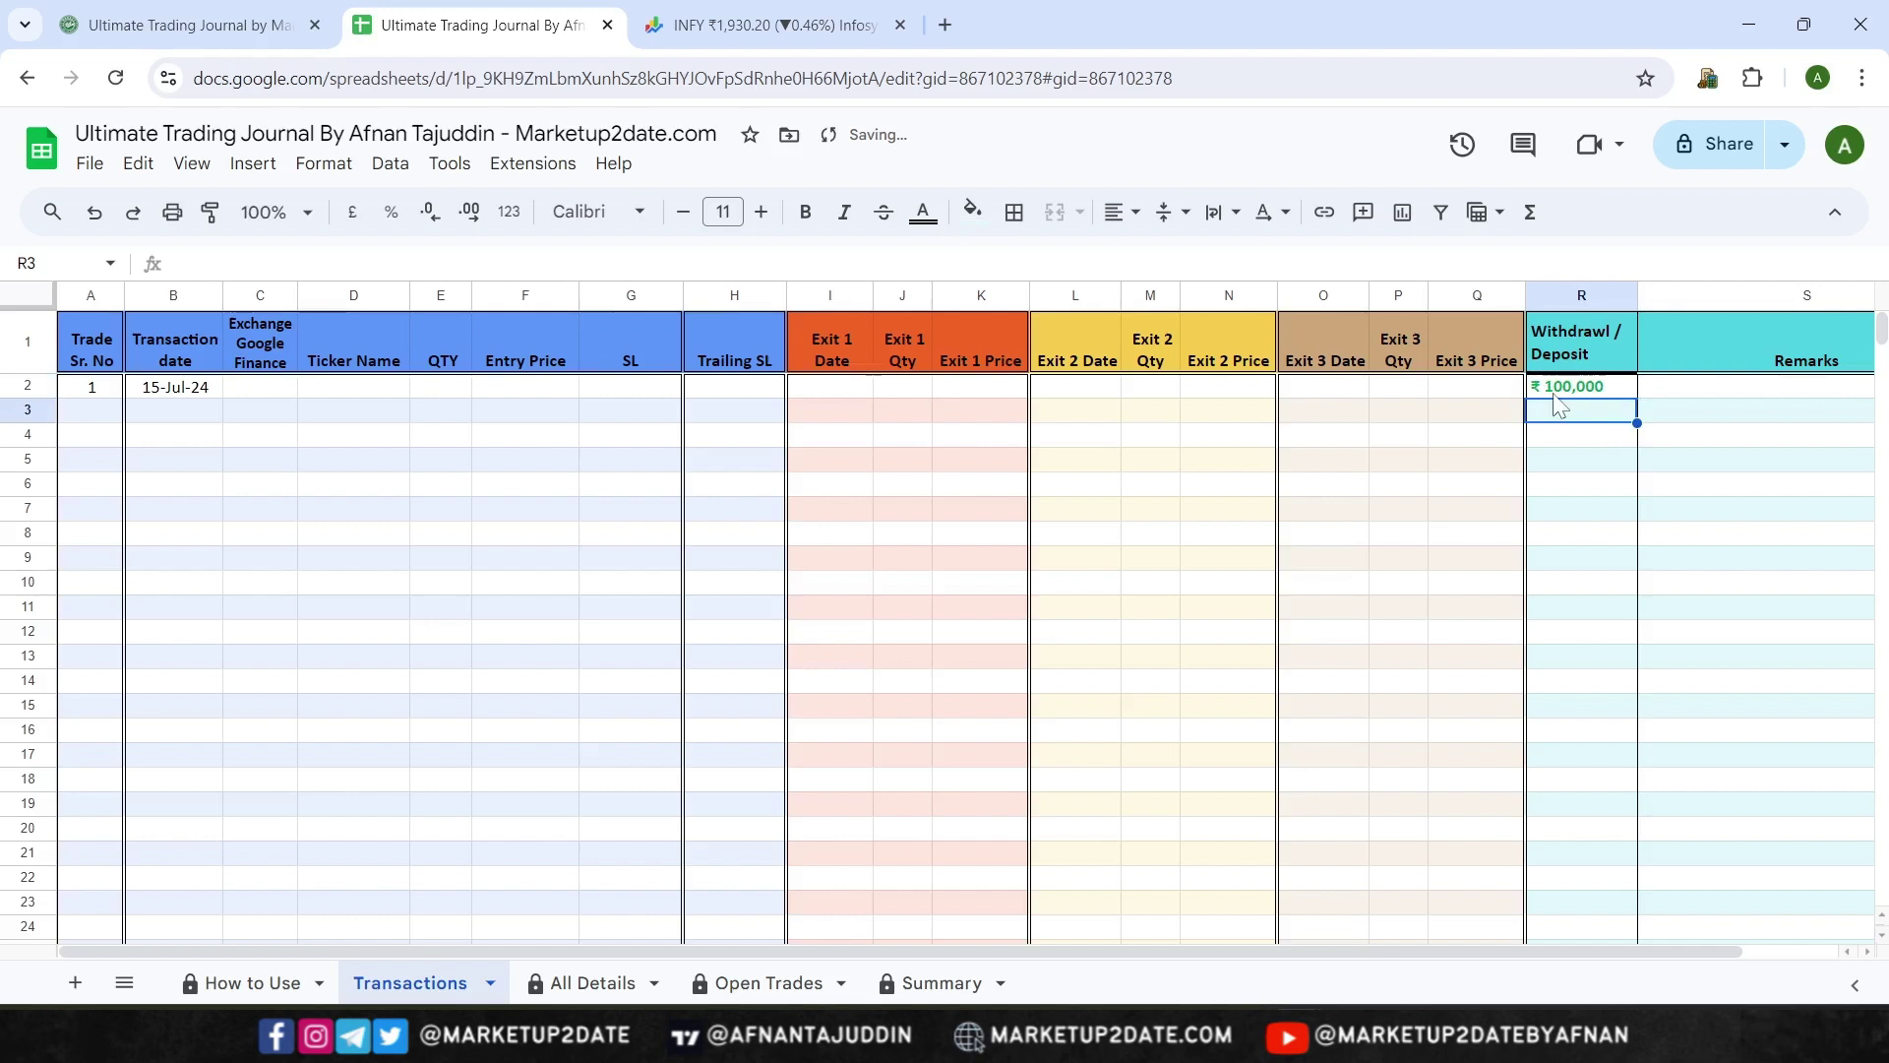
click(79, 390)
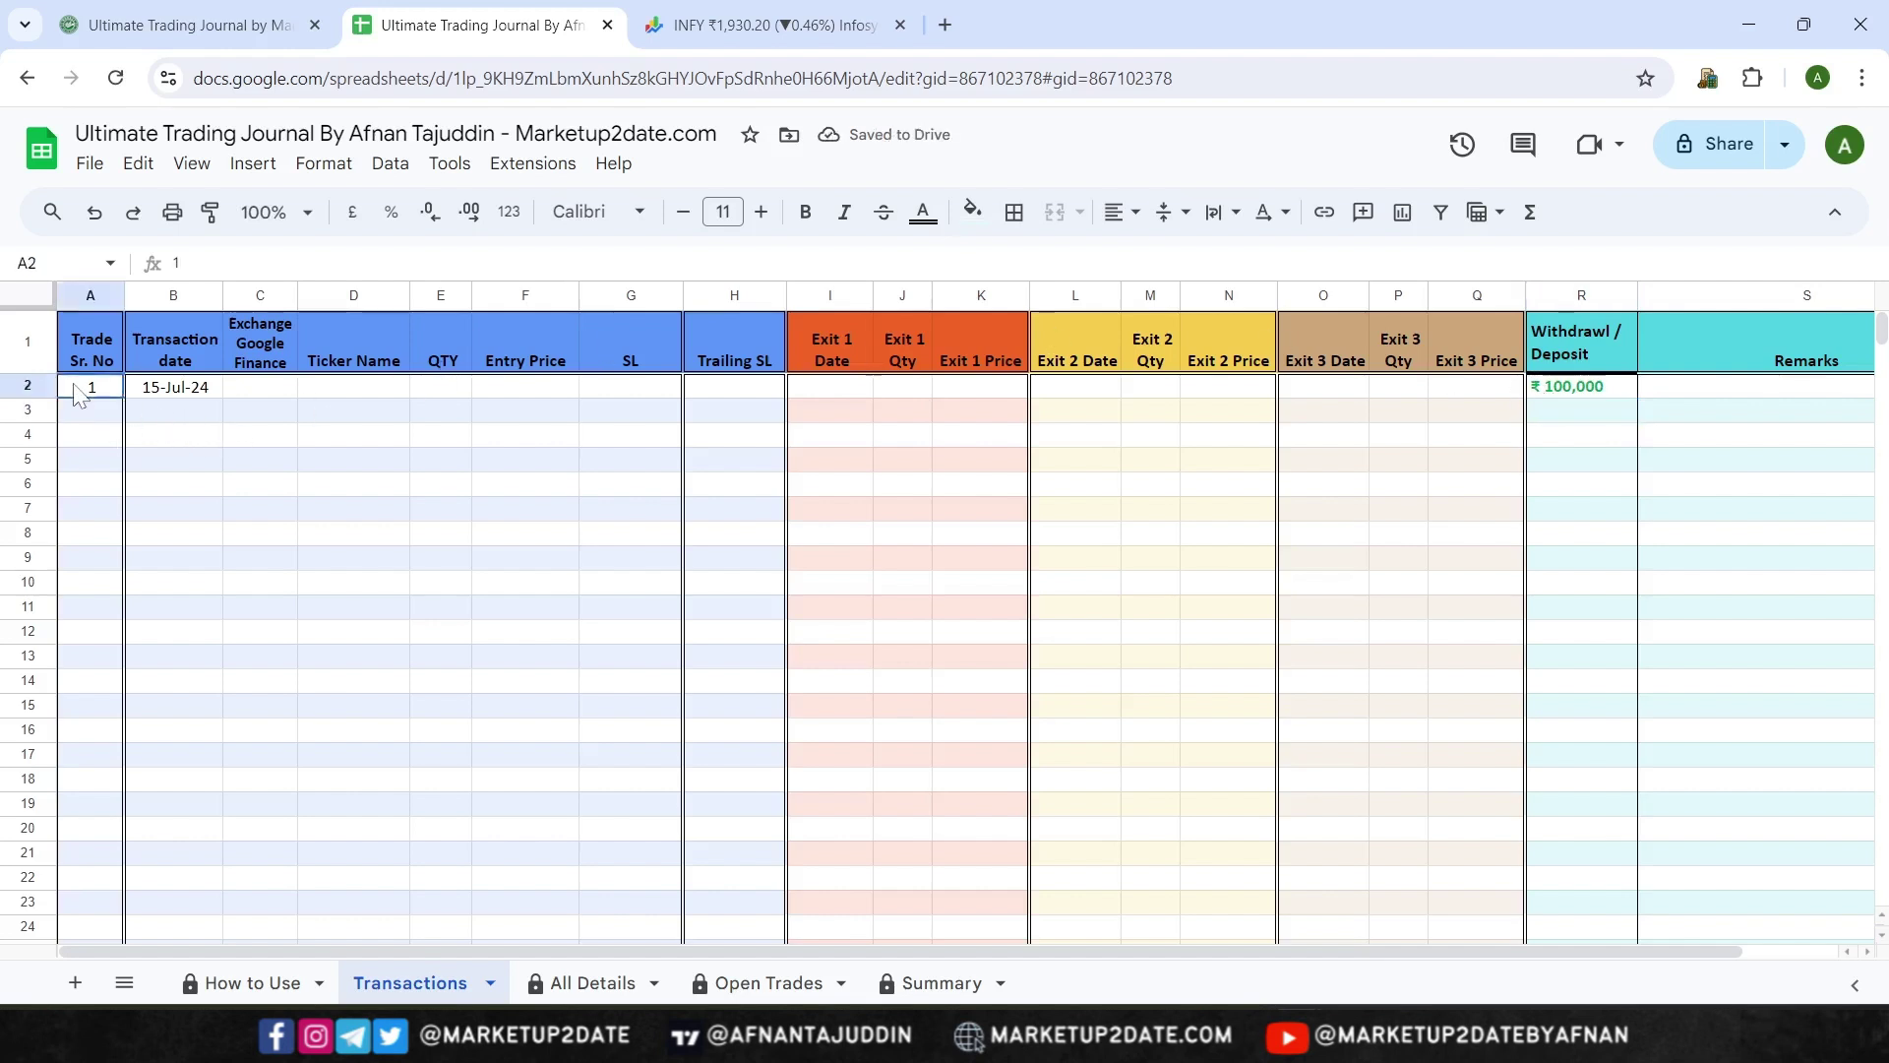
key(ctrl+v)
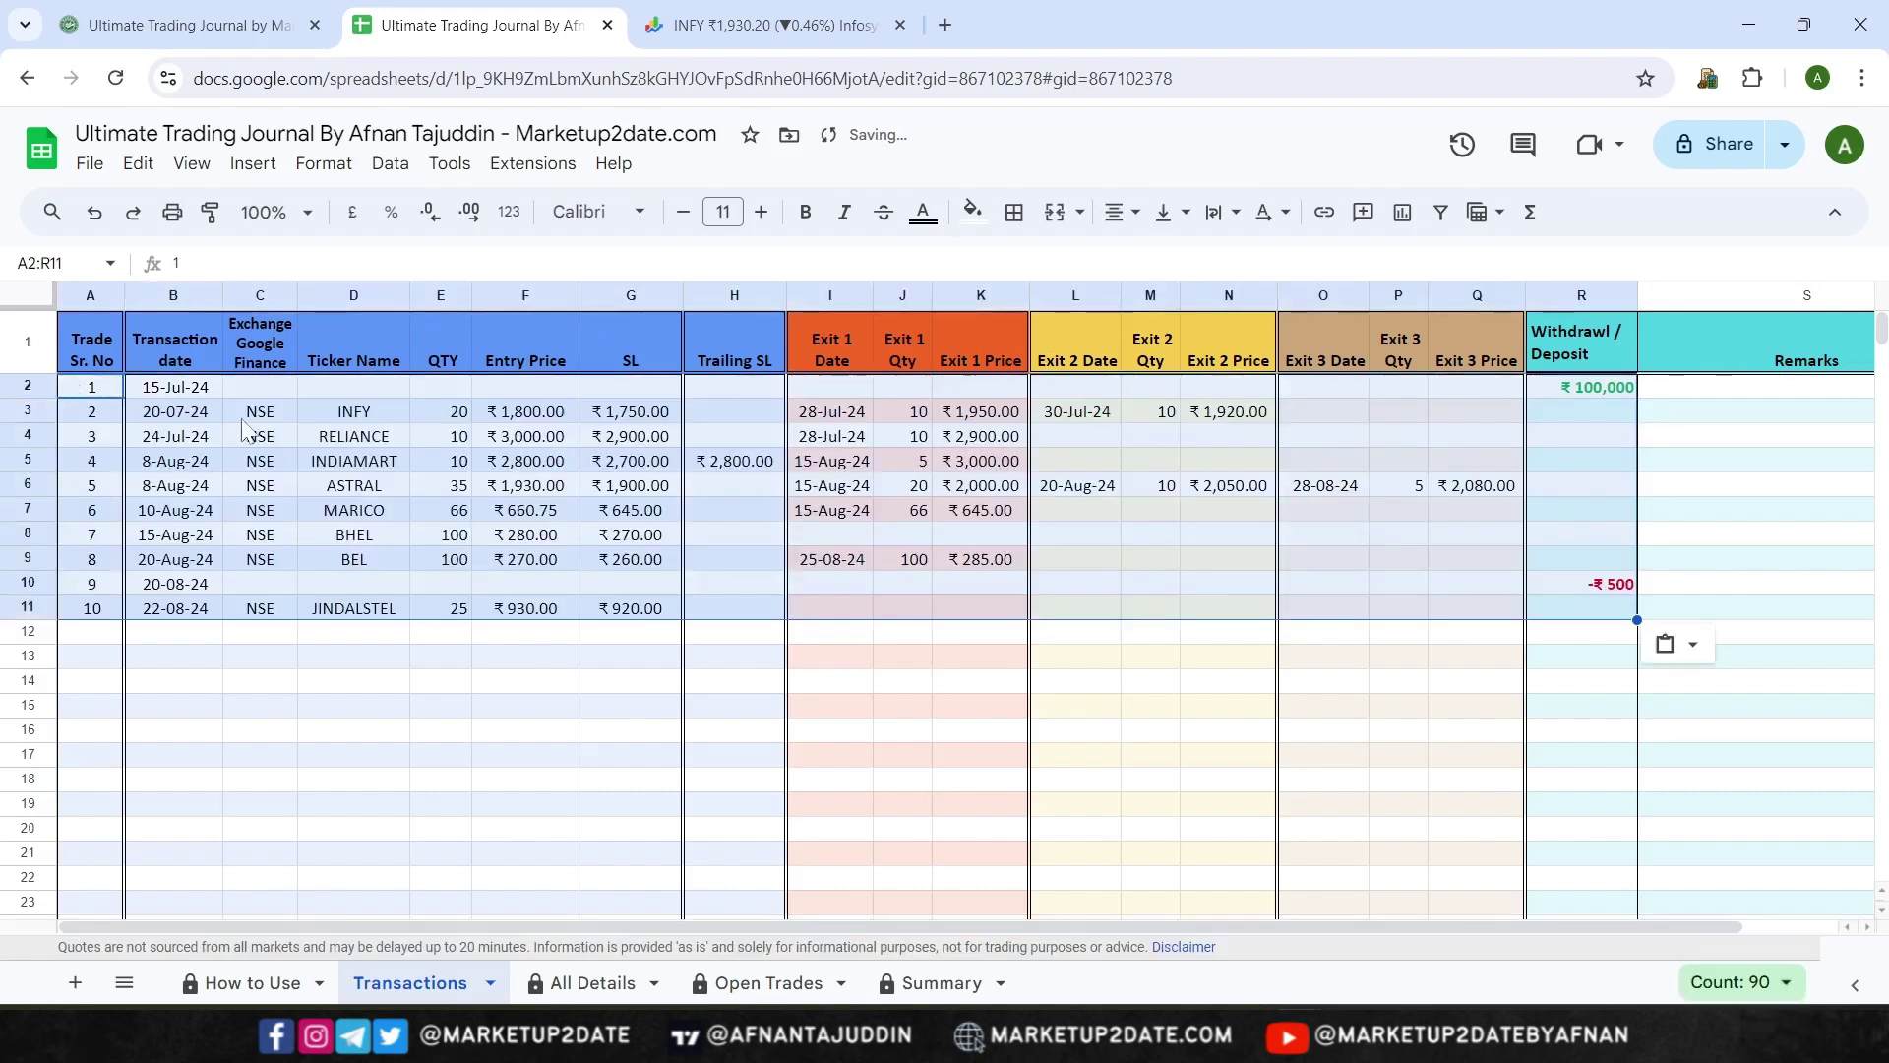
Check trade 2's exchange and ticker, then switch to the INFY Google Finance quote
click(197, 419)
drag(236, 423, 346, 423)
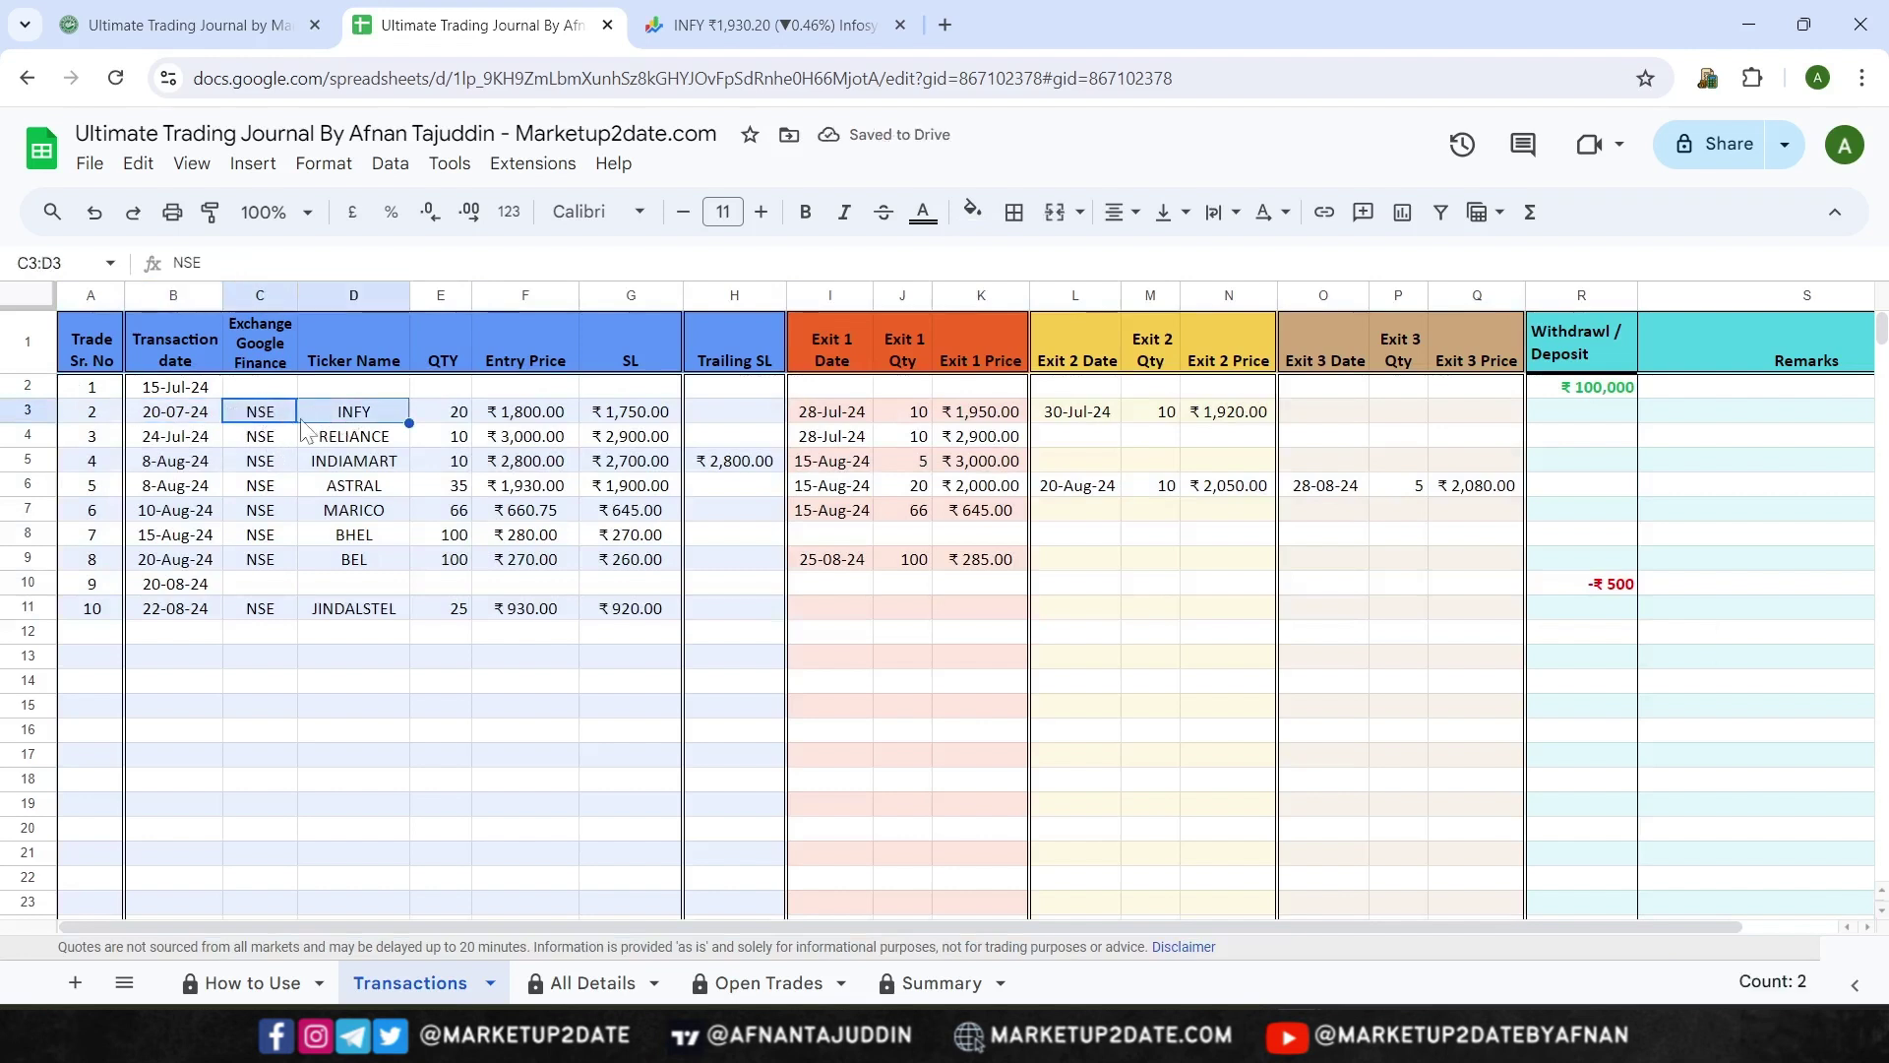
click(740, 987)
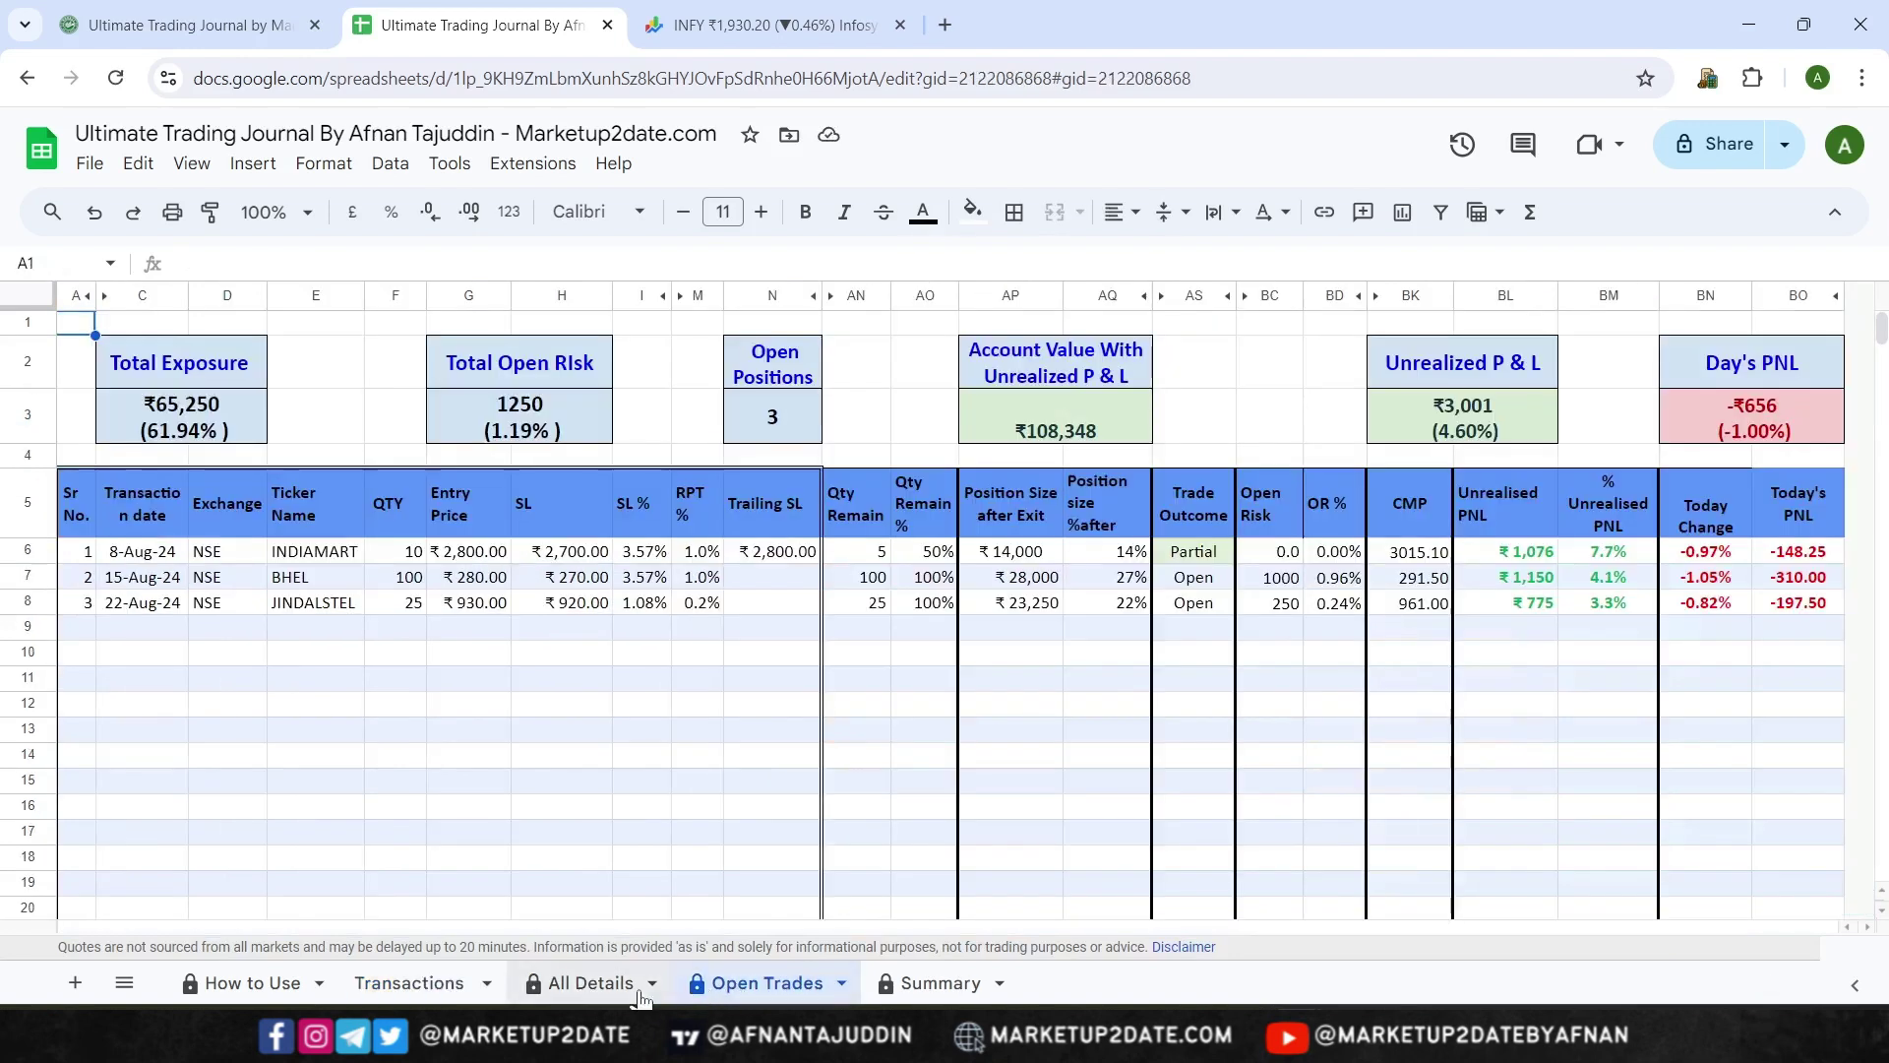
click(433, 982)
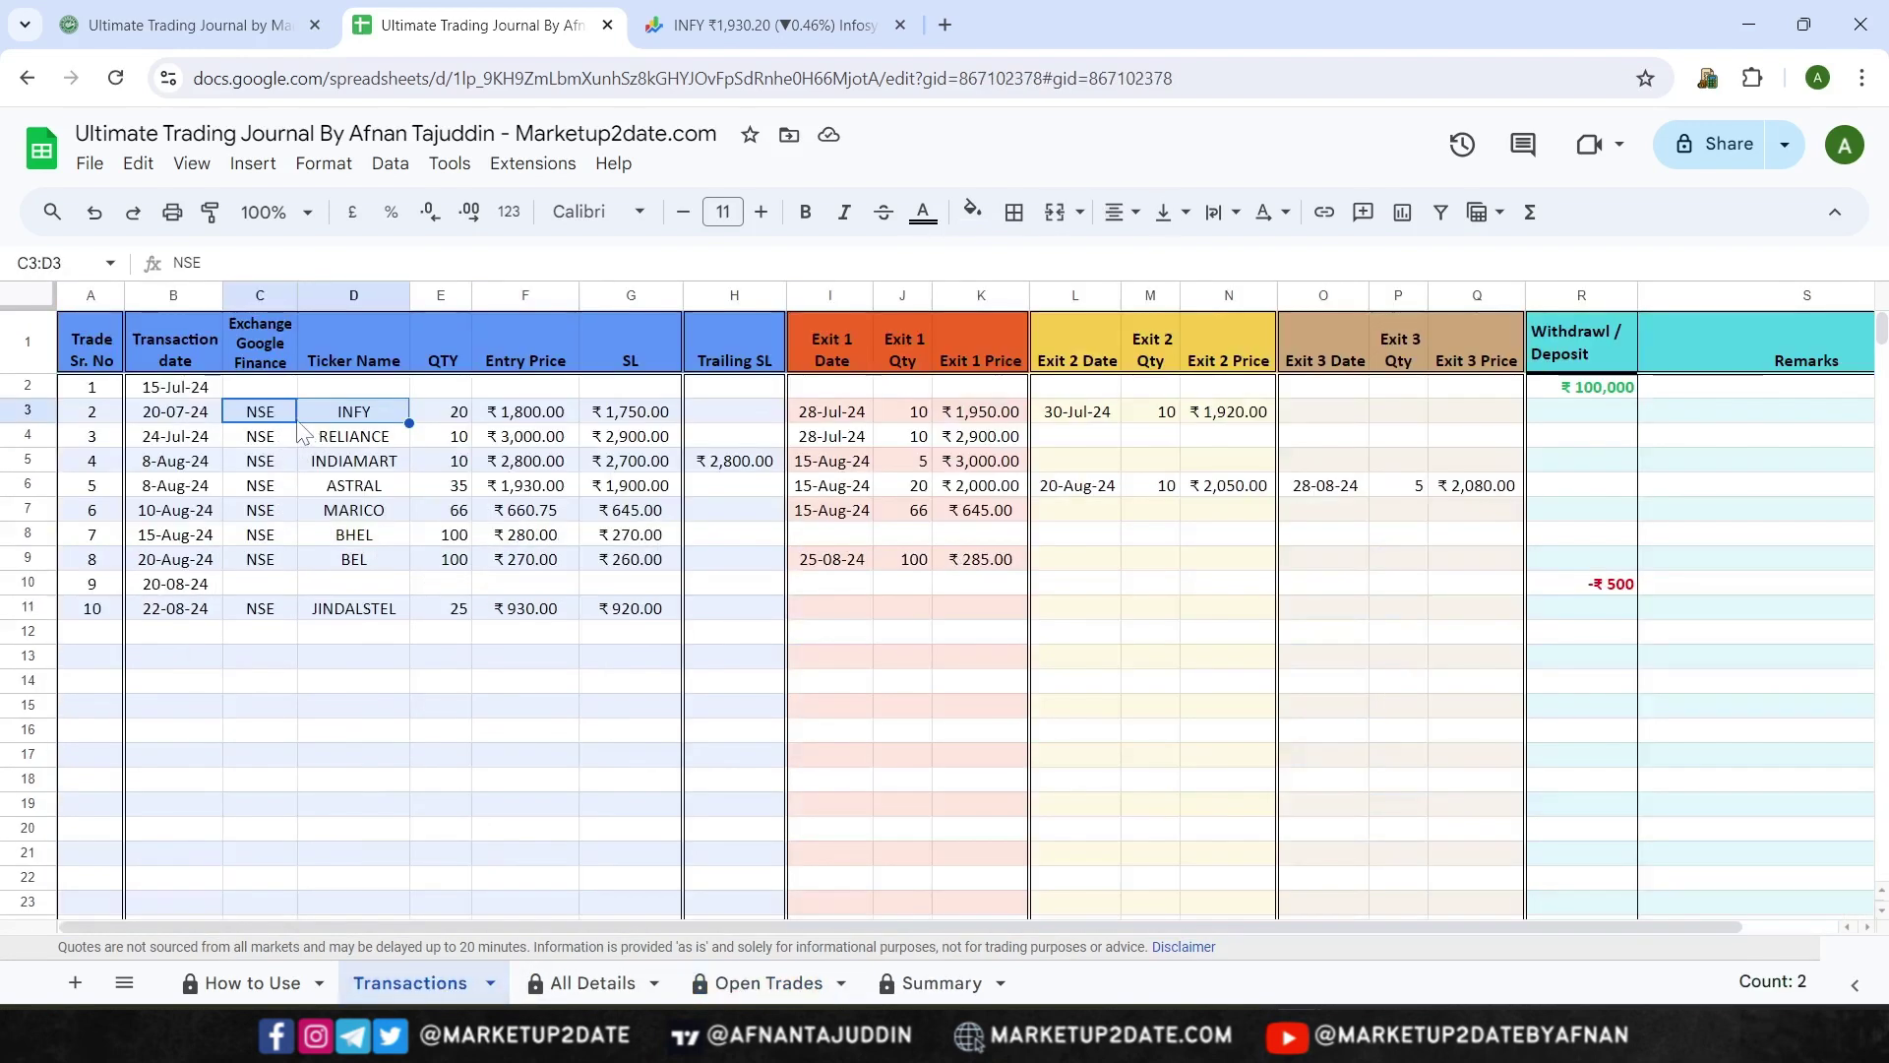
click(772, 24)
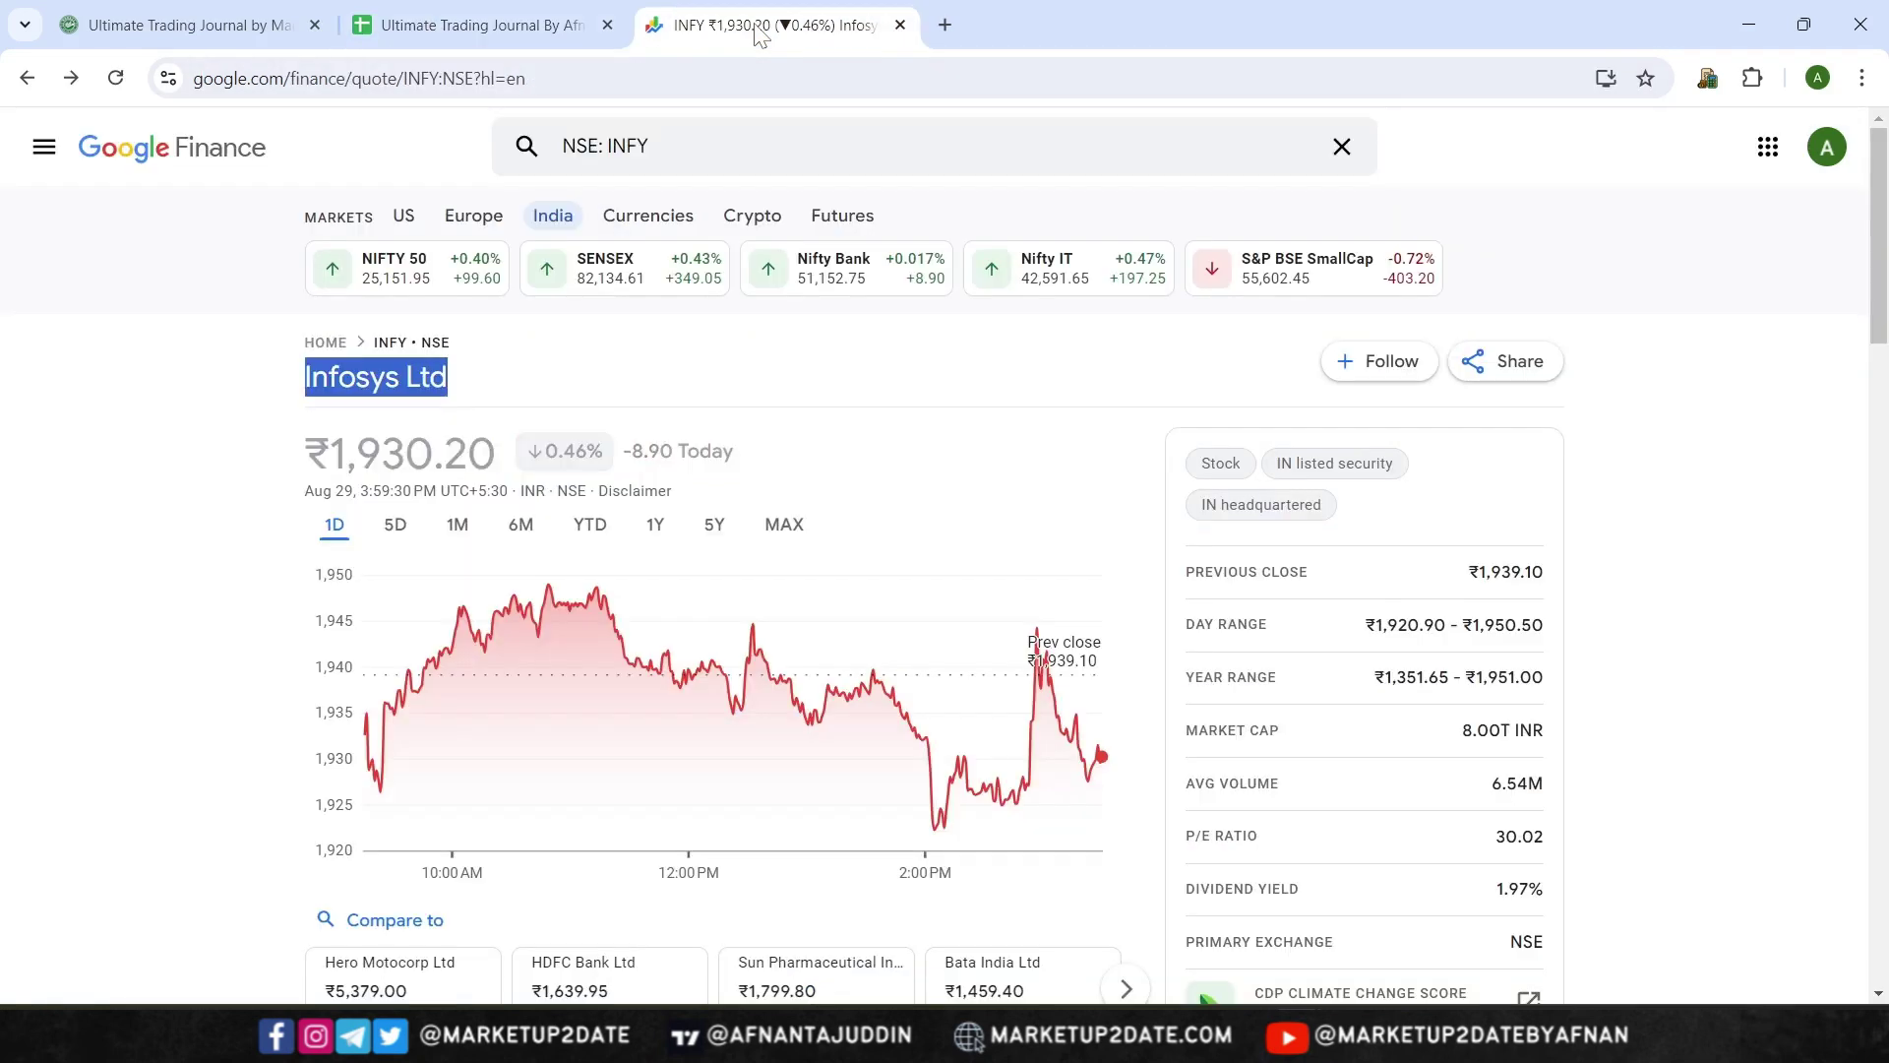
Confirm the quote is for Infosys Ltd, then return to the trading journal spreadsheet
click(456, 393)
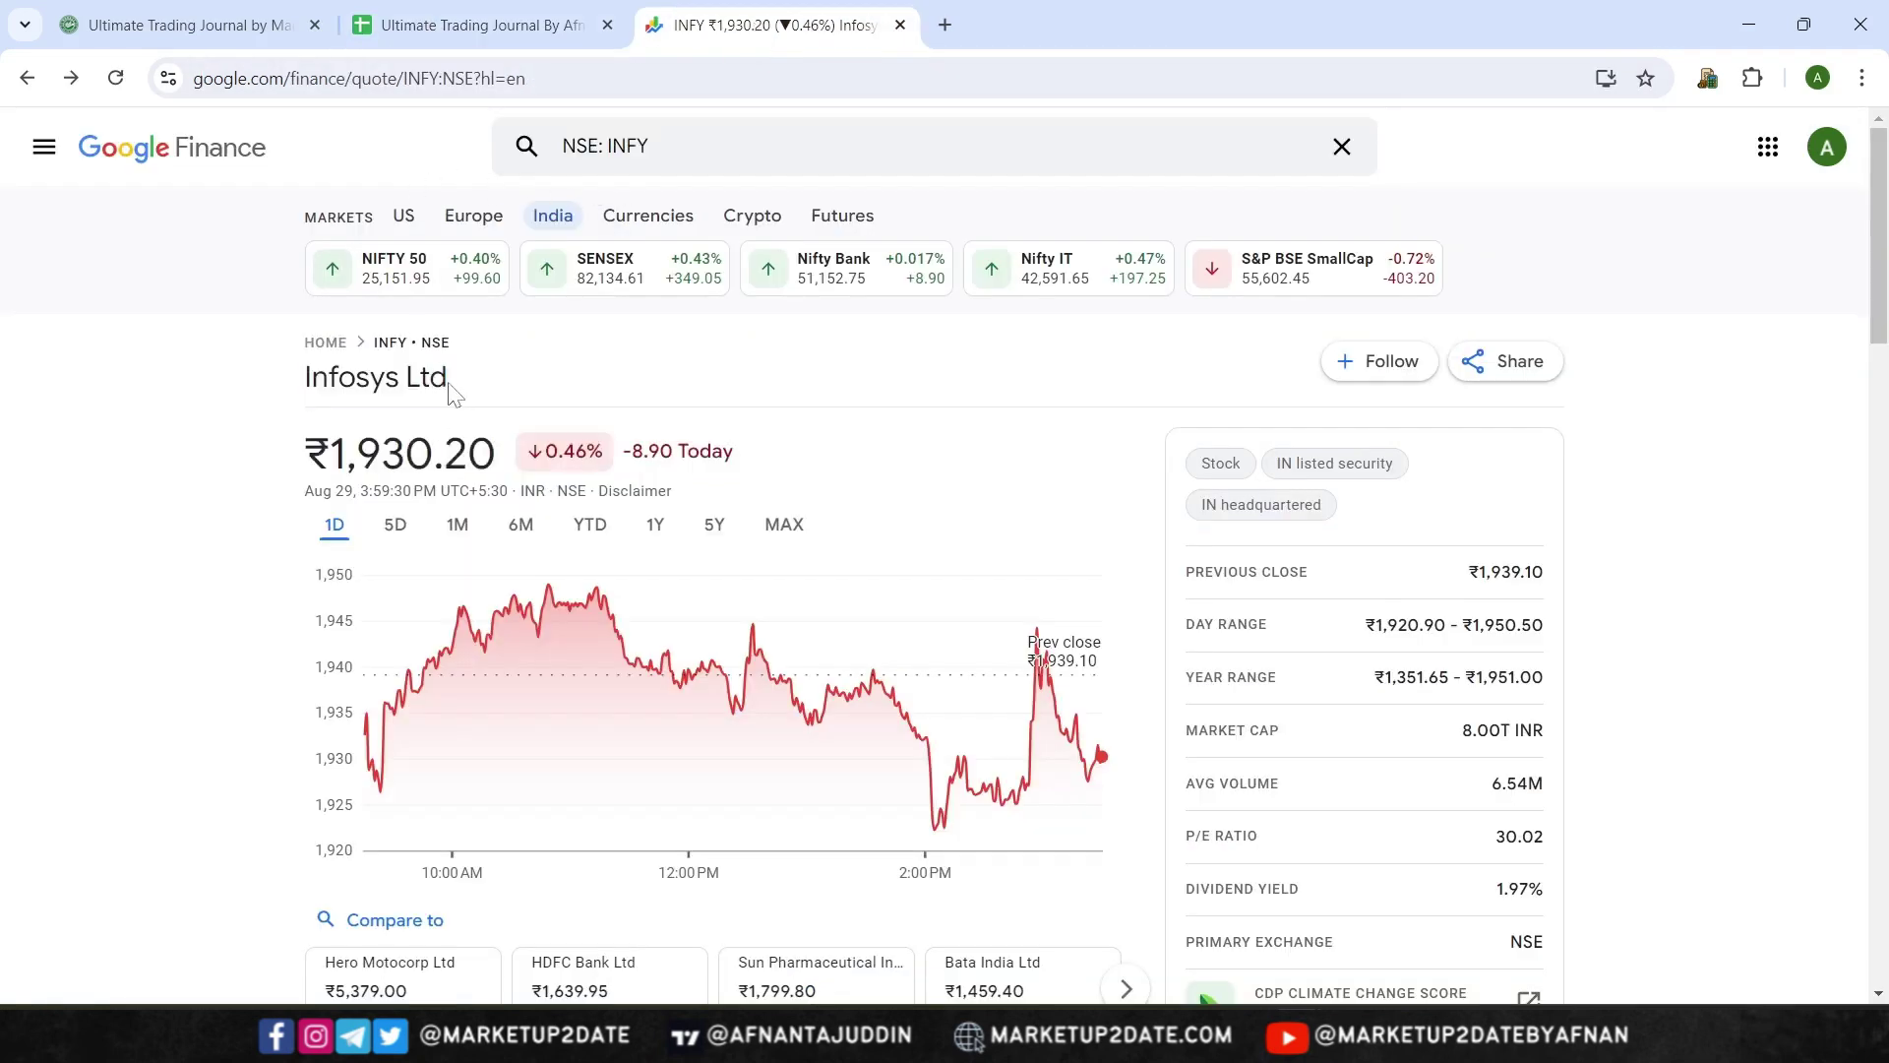
drag(297, 340, 458, 388)
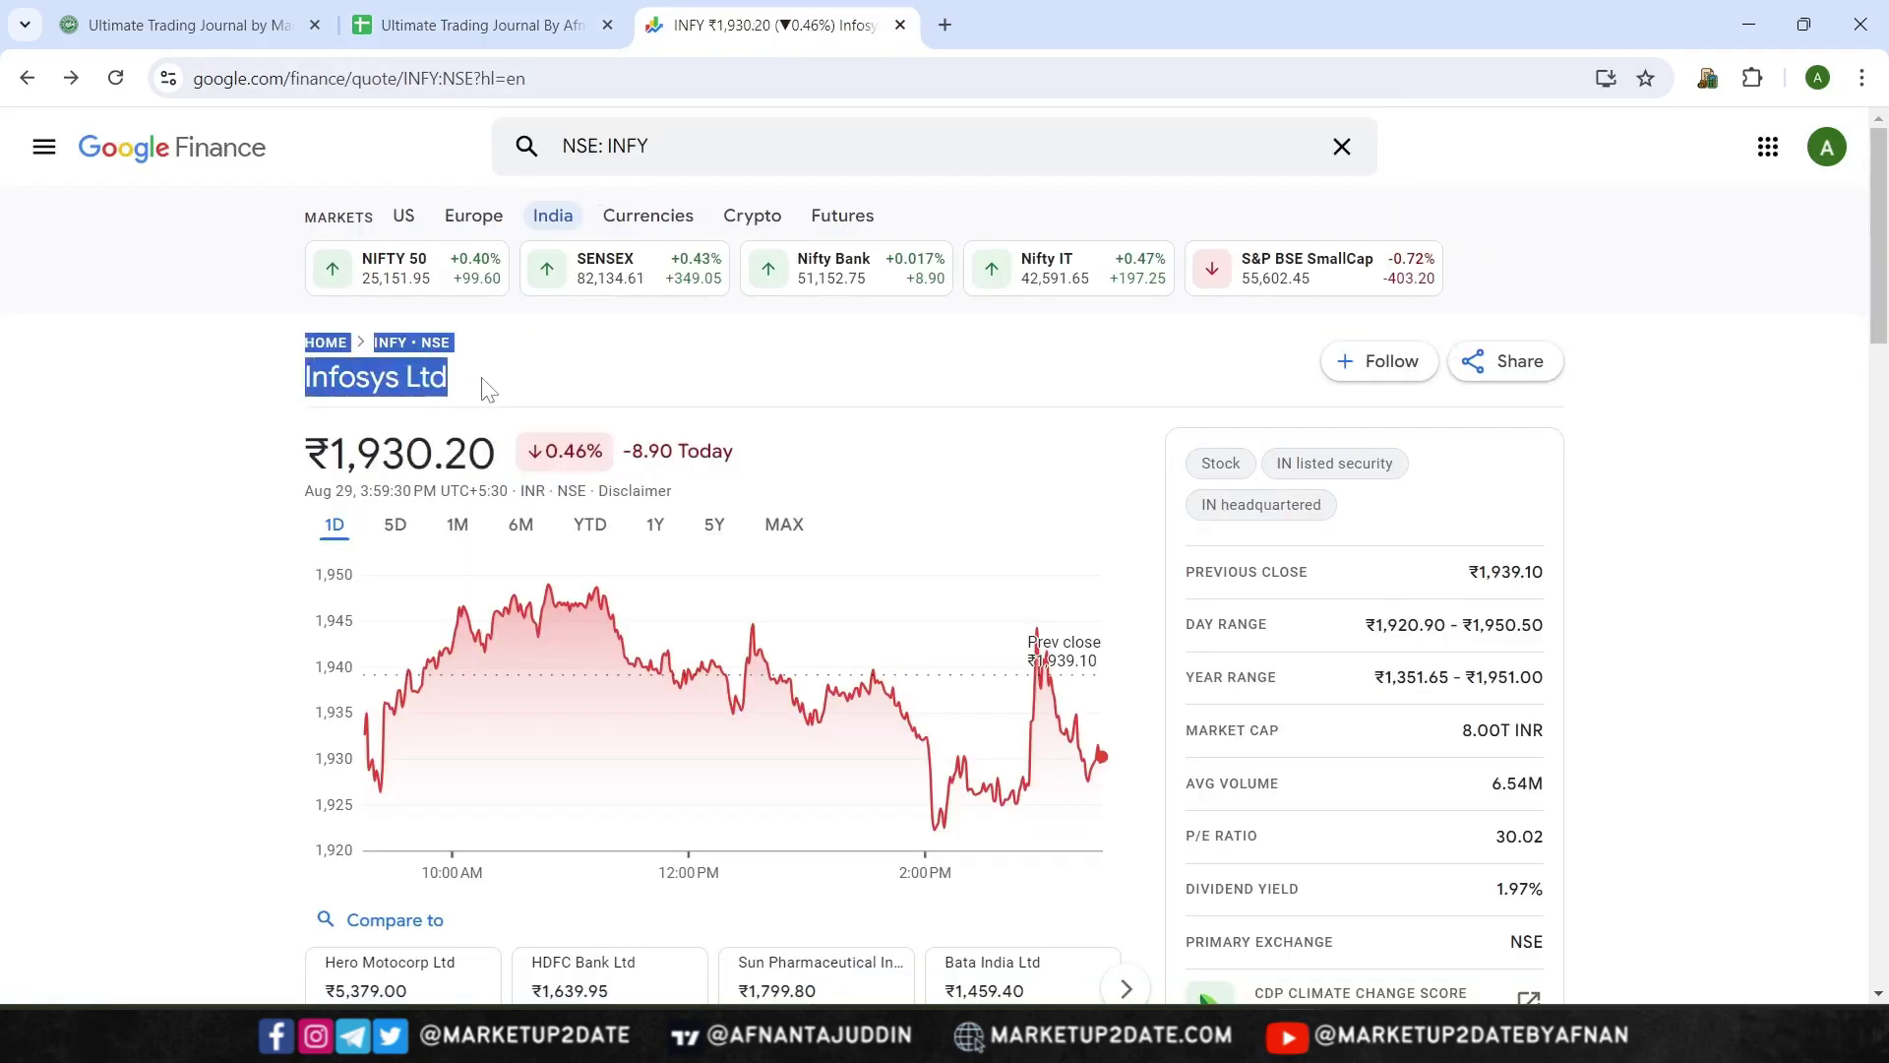
click(591, 325)
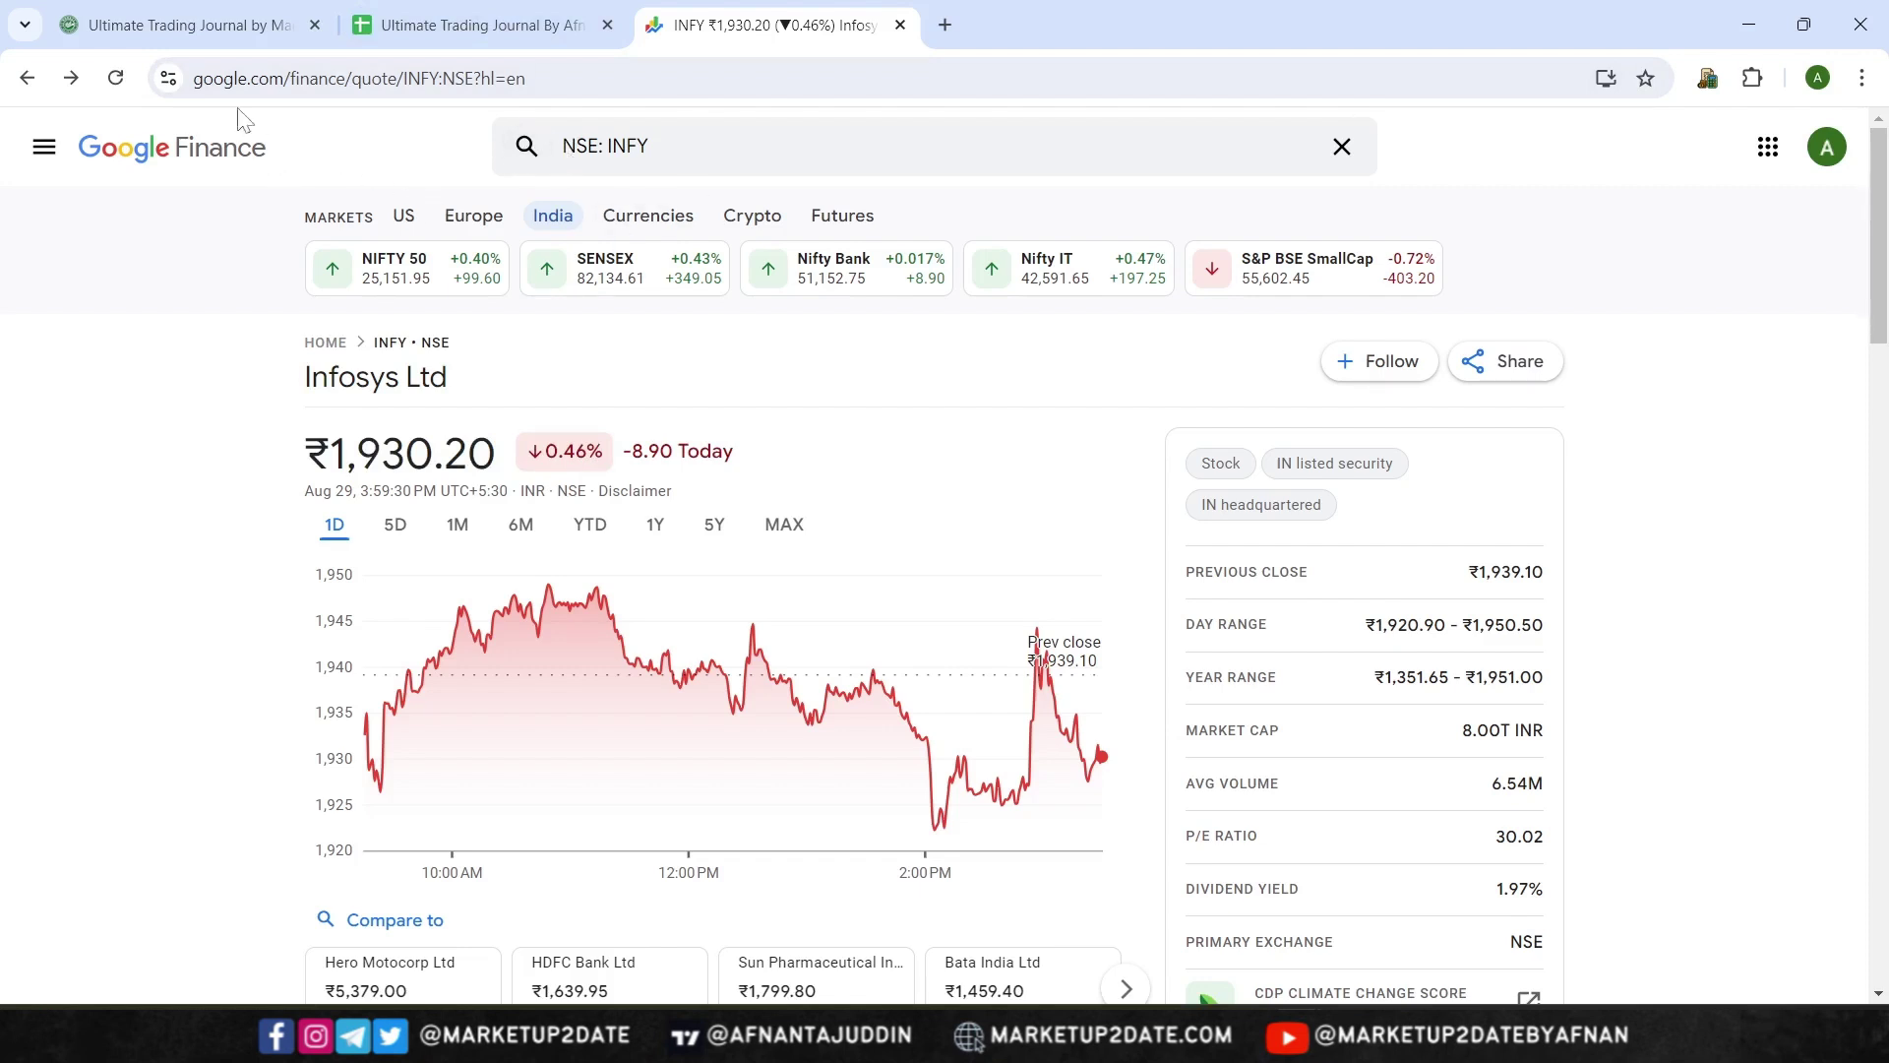
click(440, 10)
drag(445, 411, 618, 416)
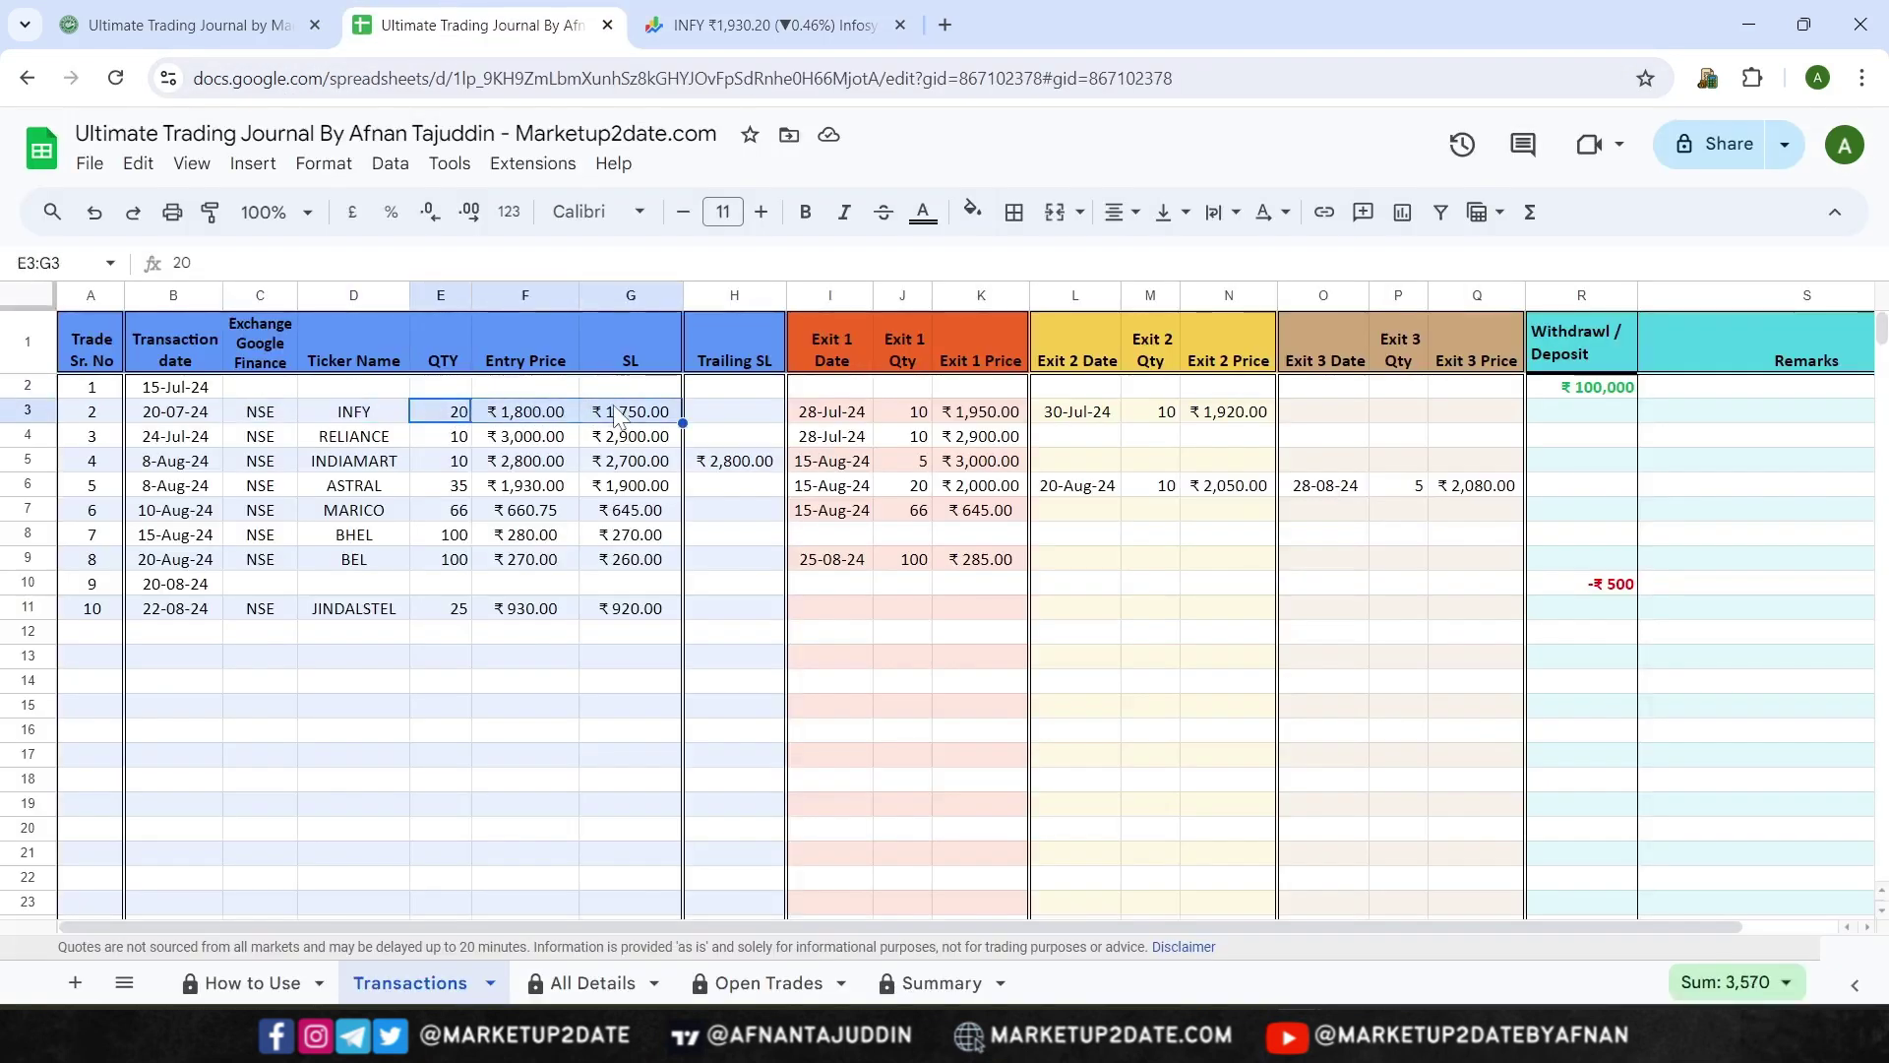
click(760, 469)
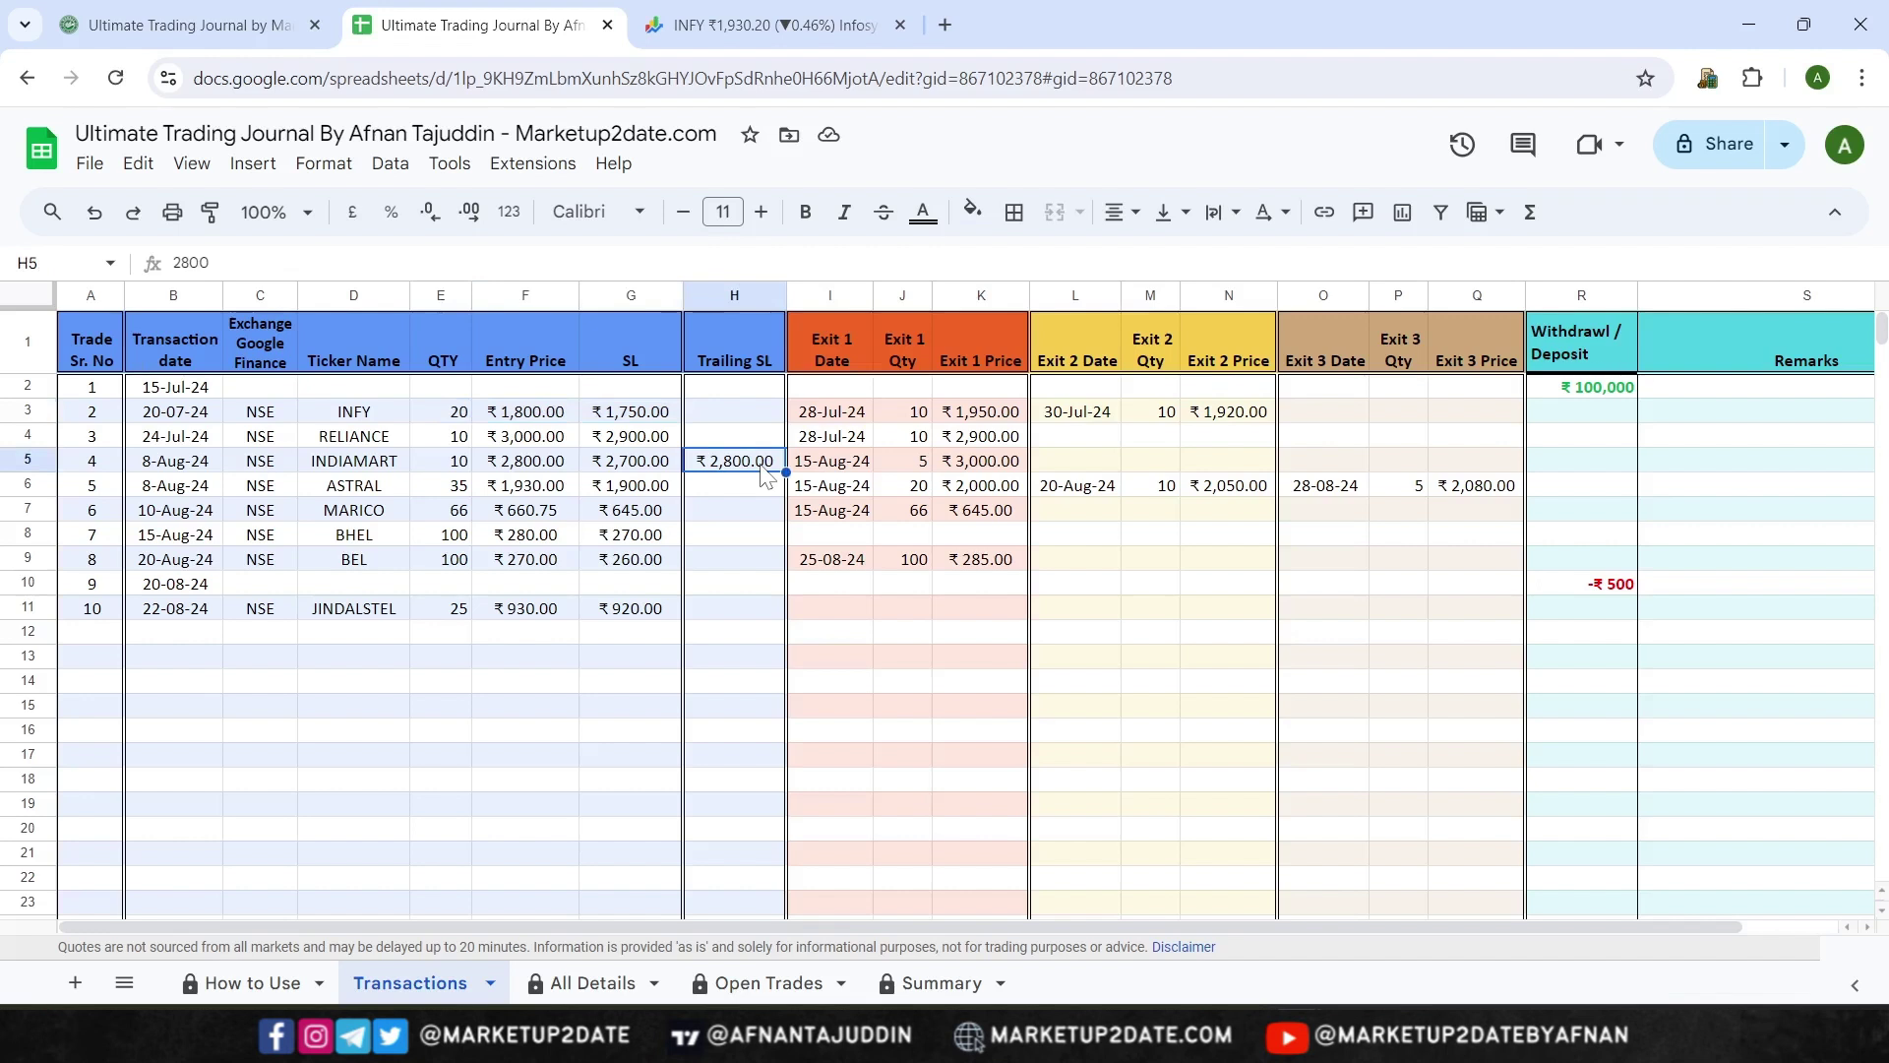
drag(764, 411, 777, 602)
click(776, 513)
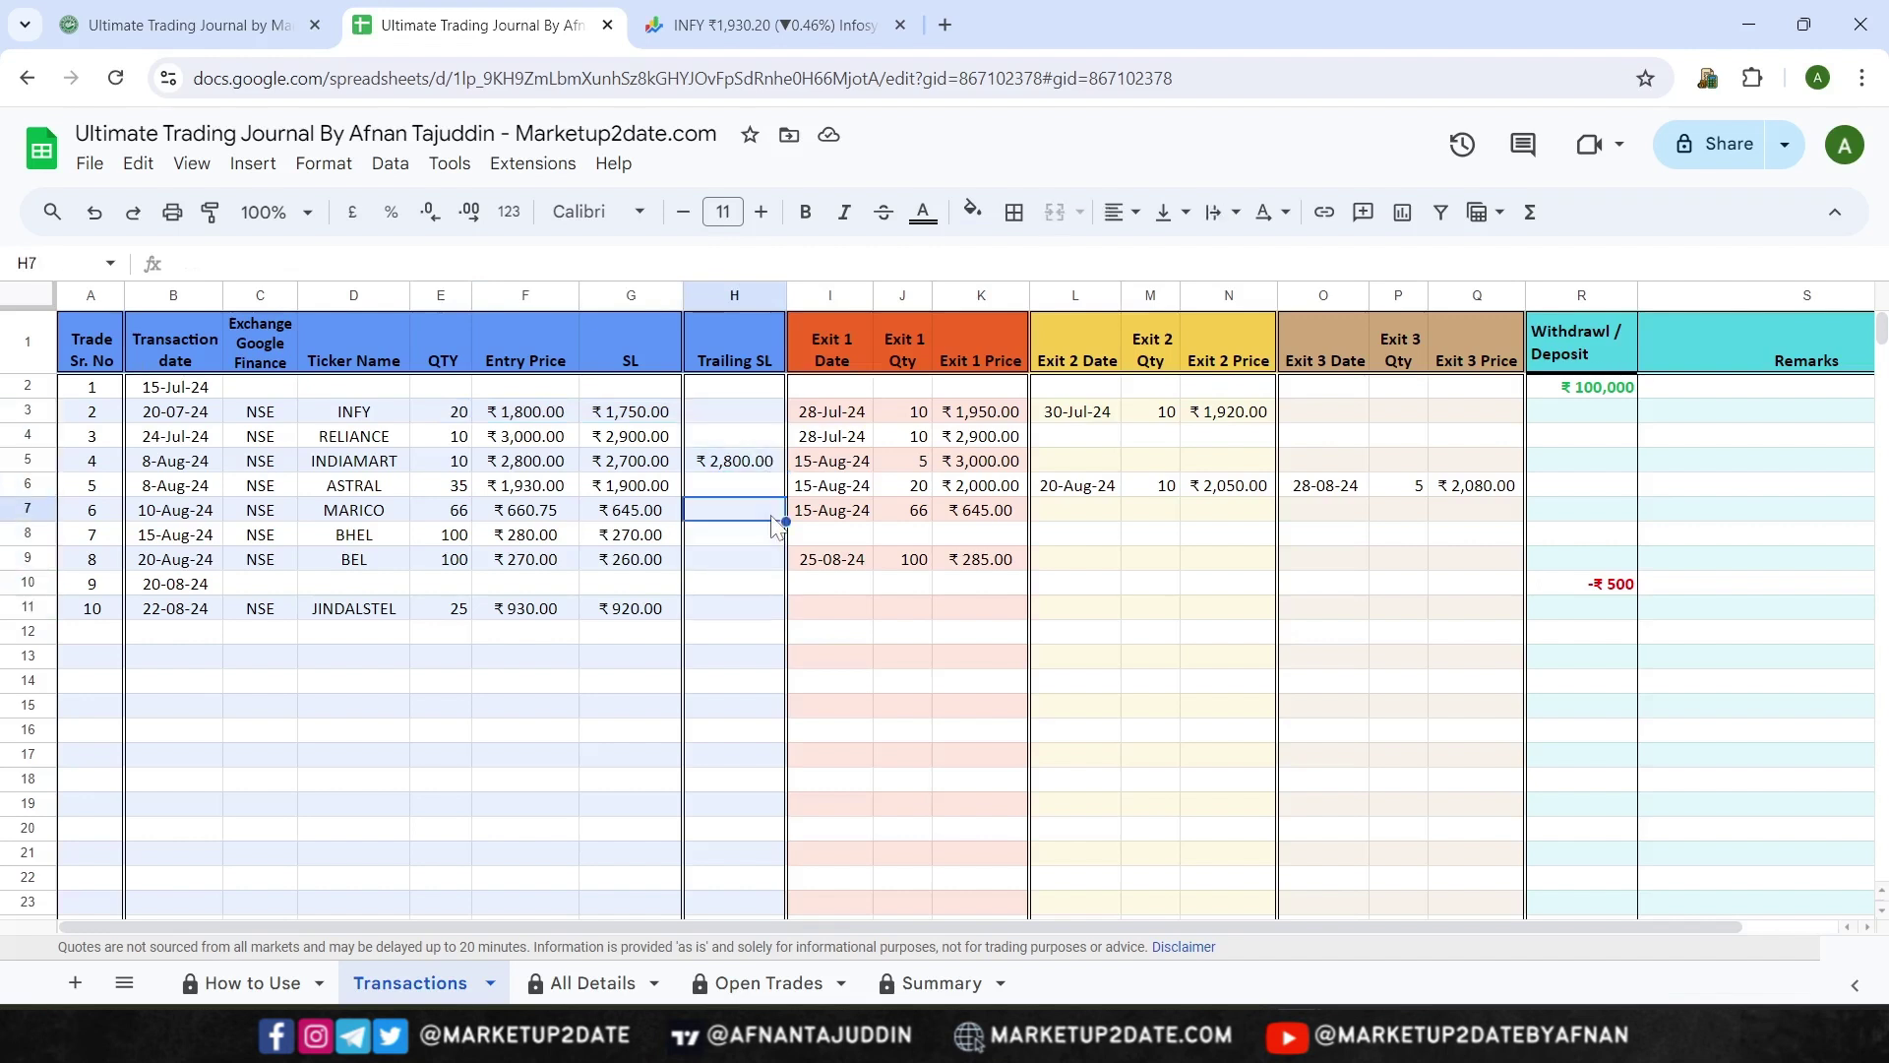
click(745, 468)
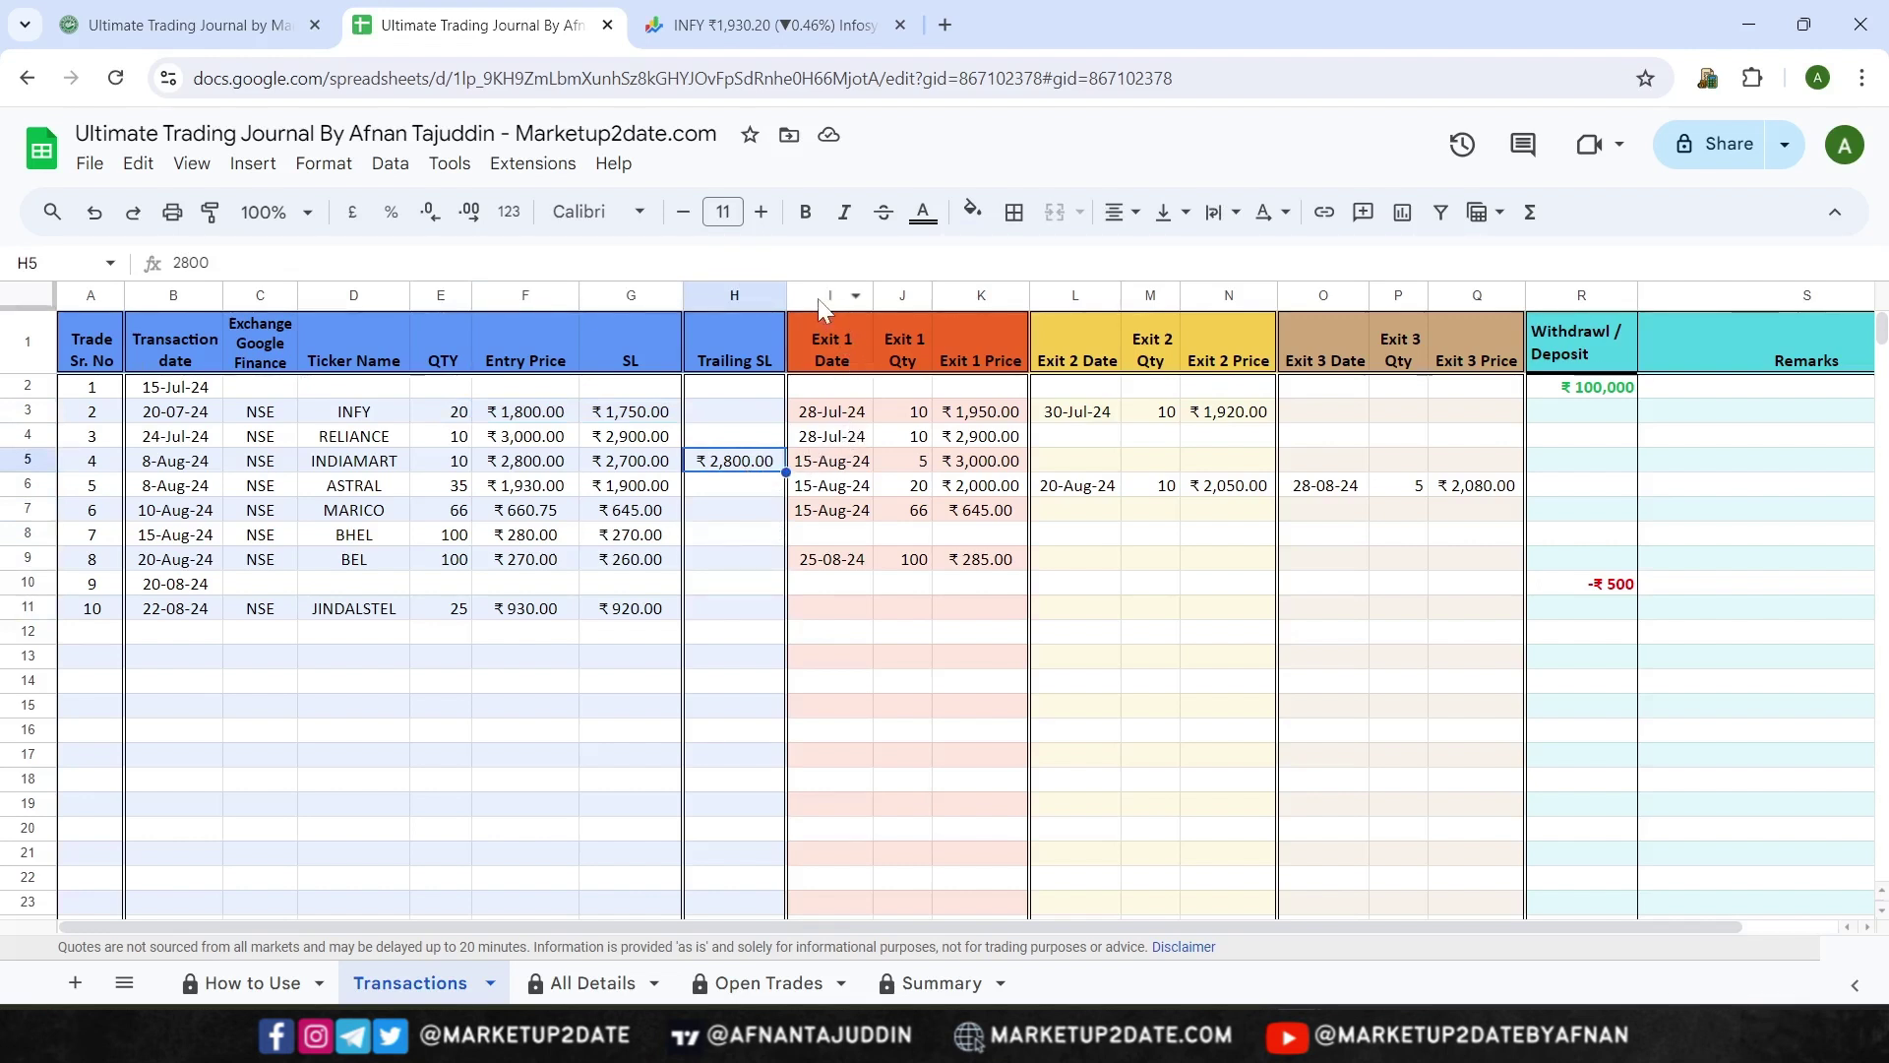
drag(831, 295, 1204, 286)
drag(1323, 295, 1473, 295)
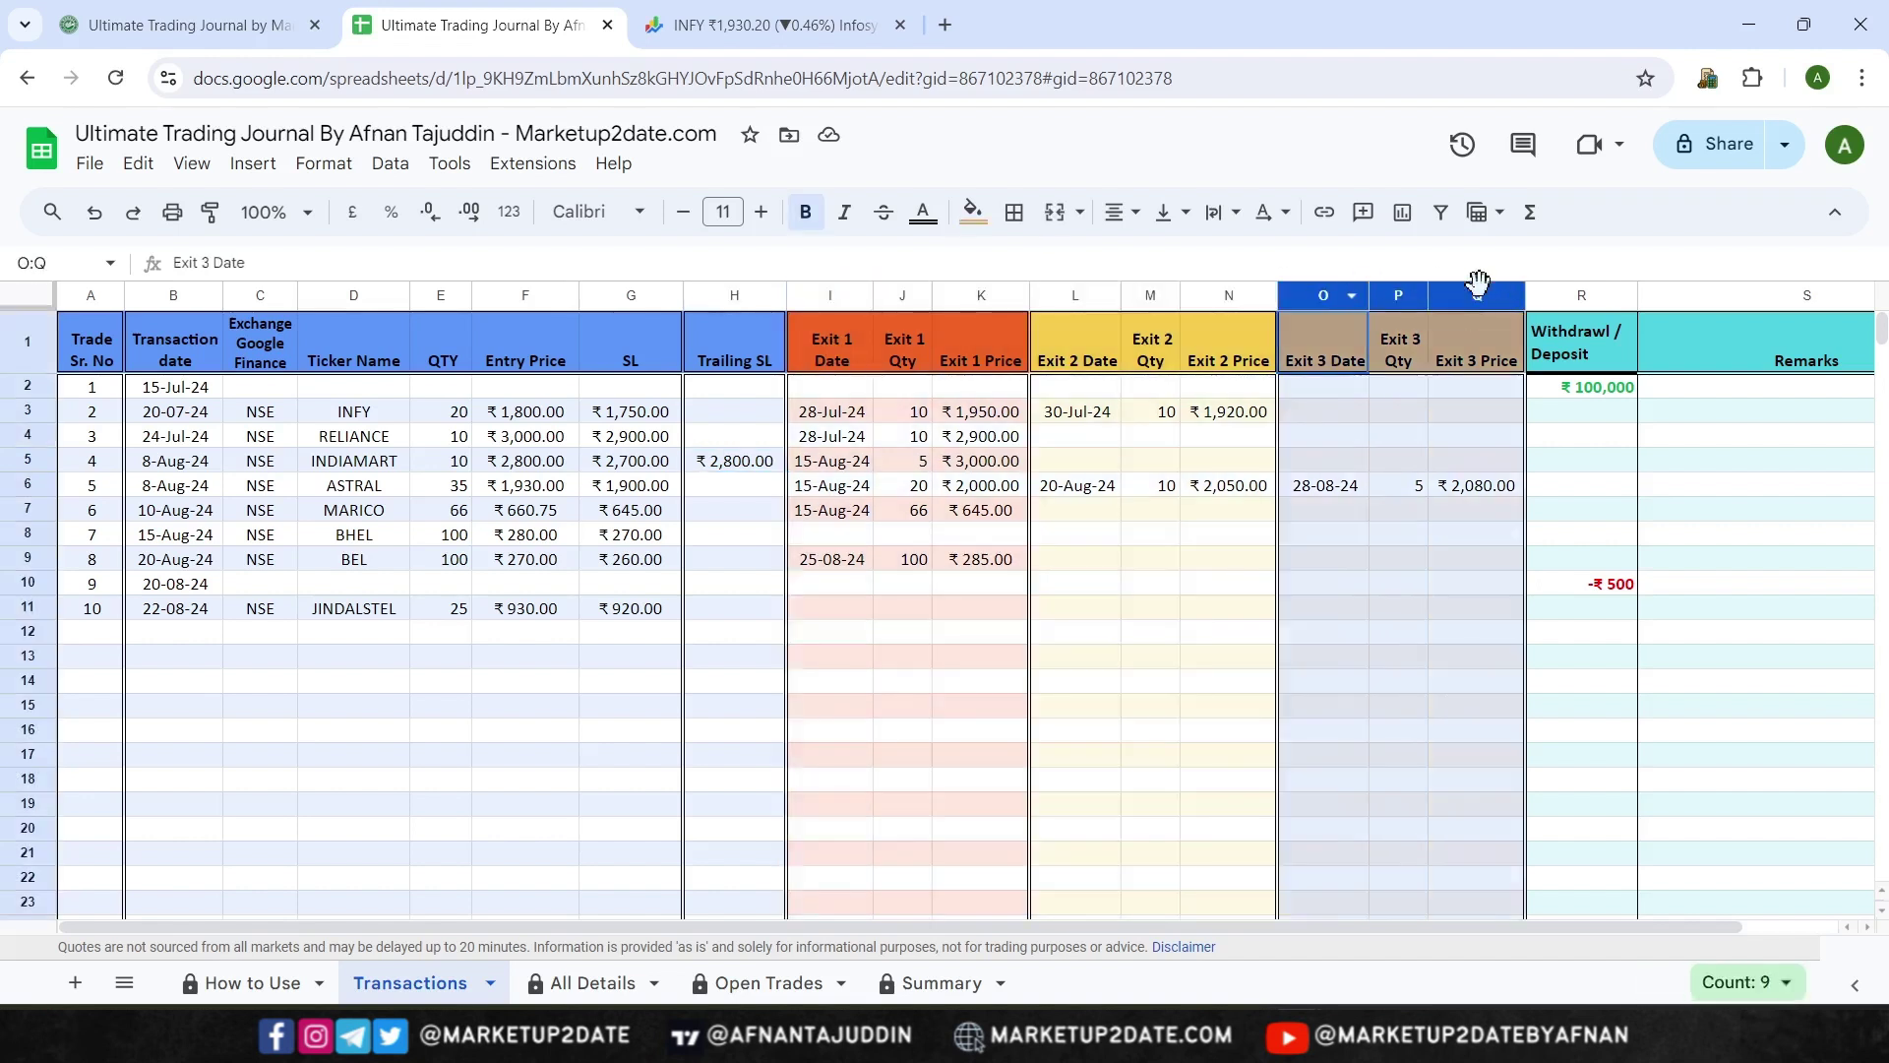
click(819, 415)
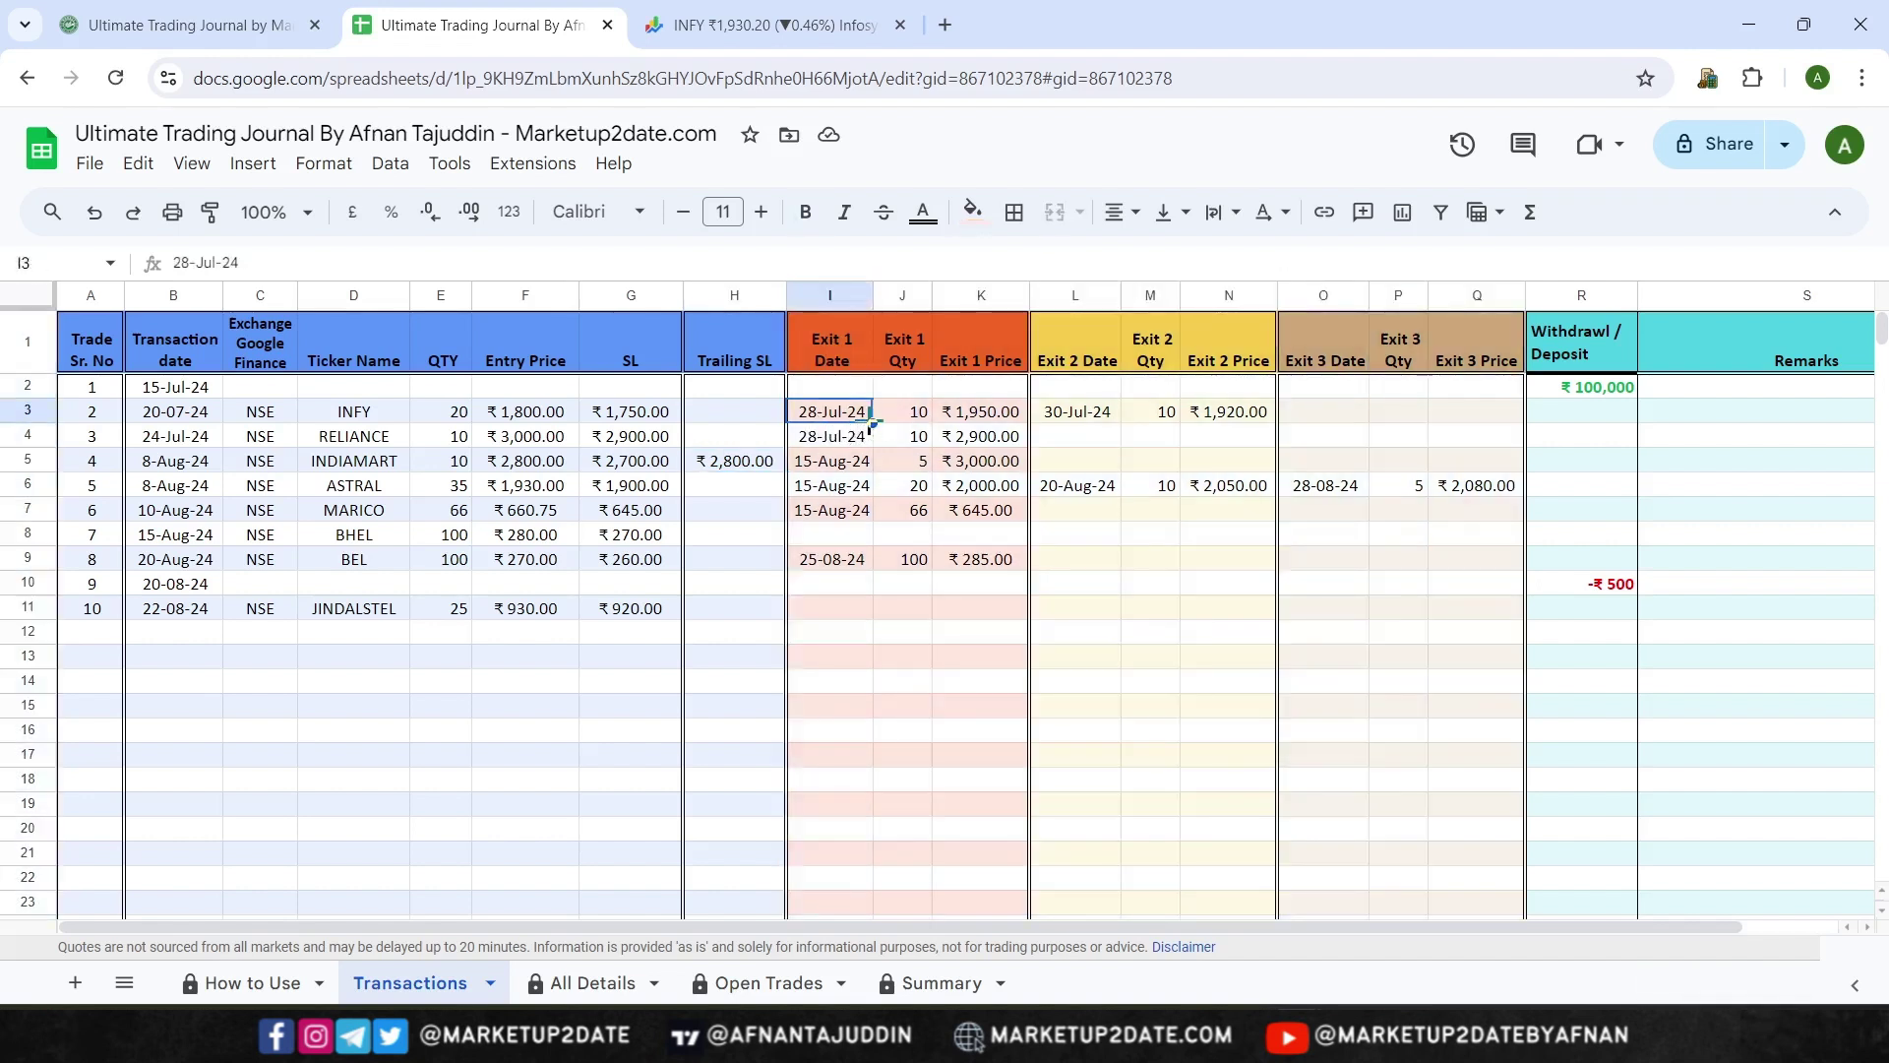
click(903, 360)
click(993, 372)
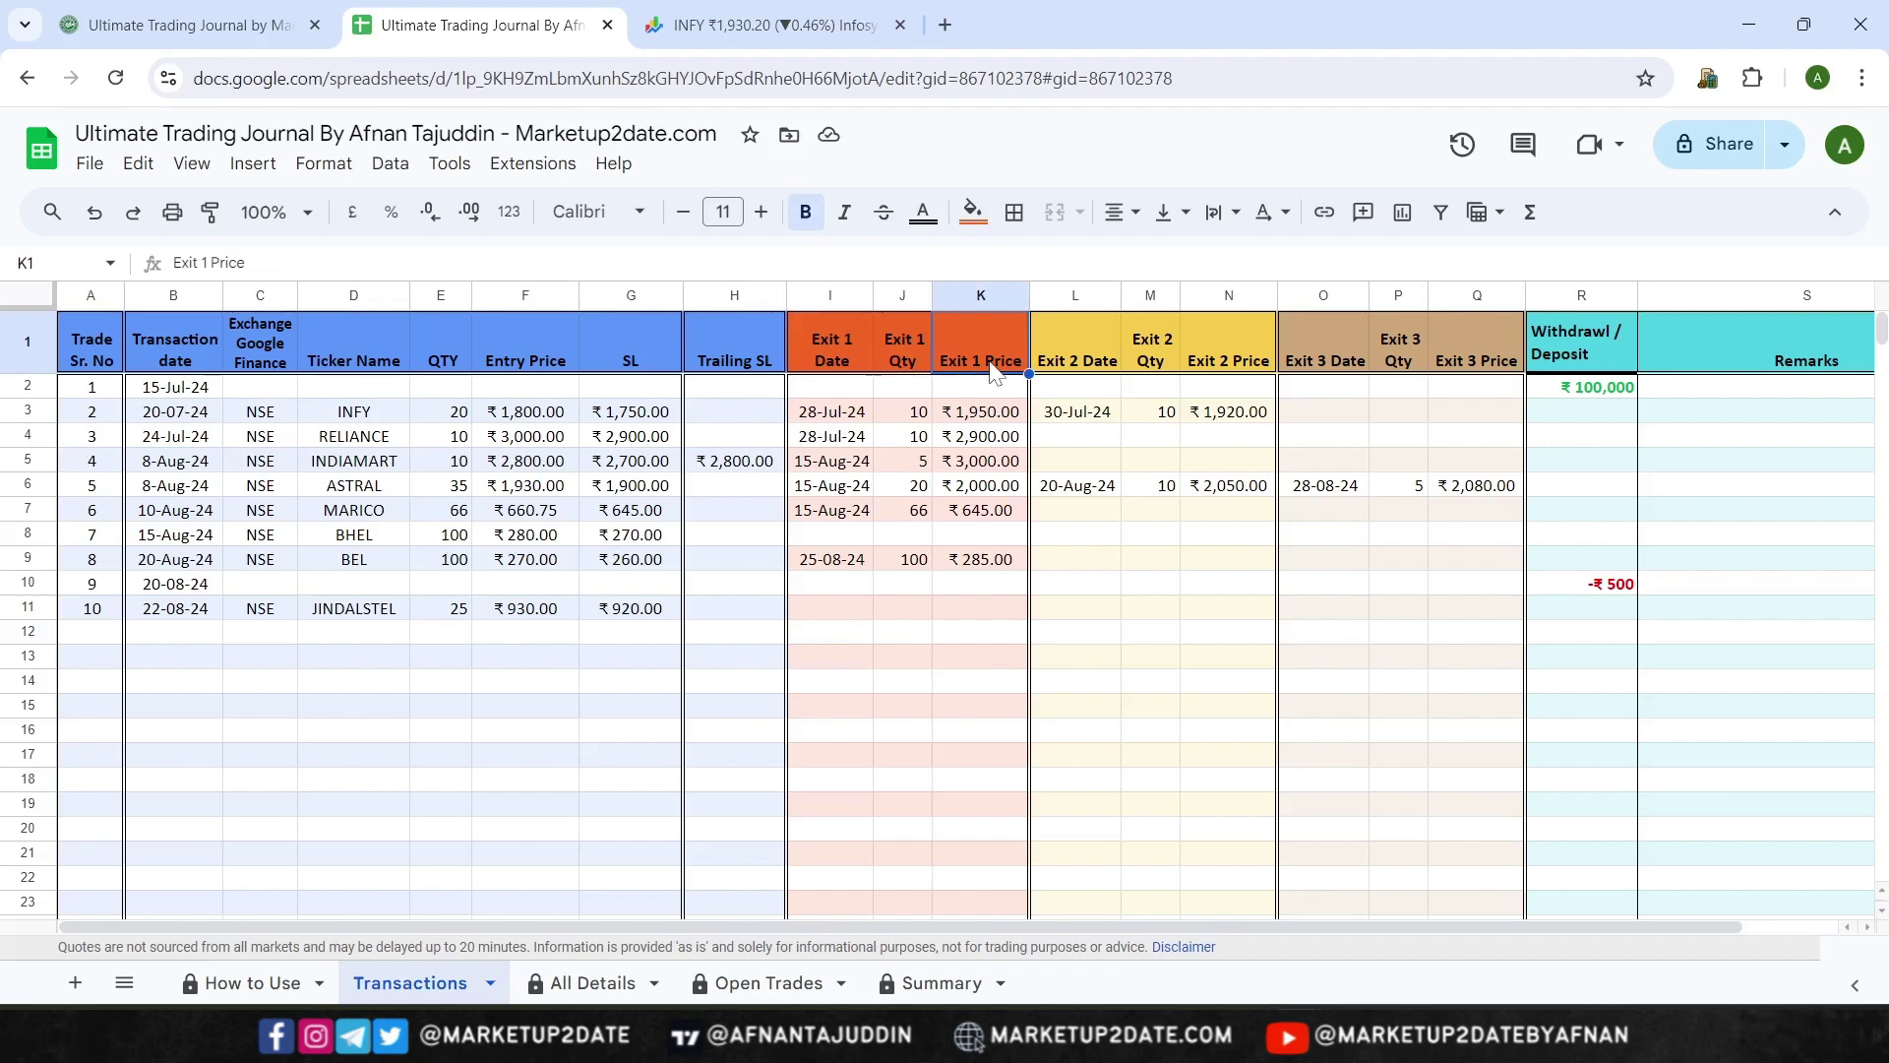
drag(996, 440, 823, 450)
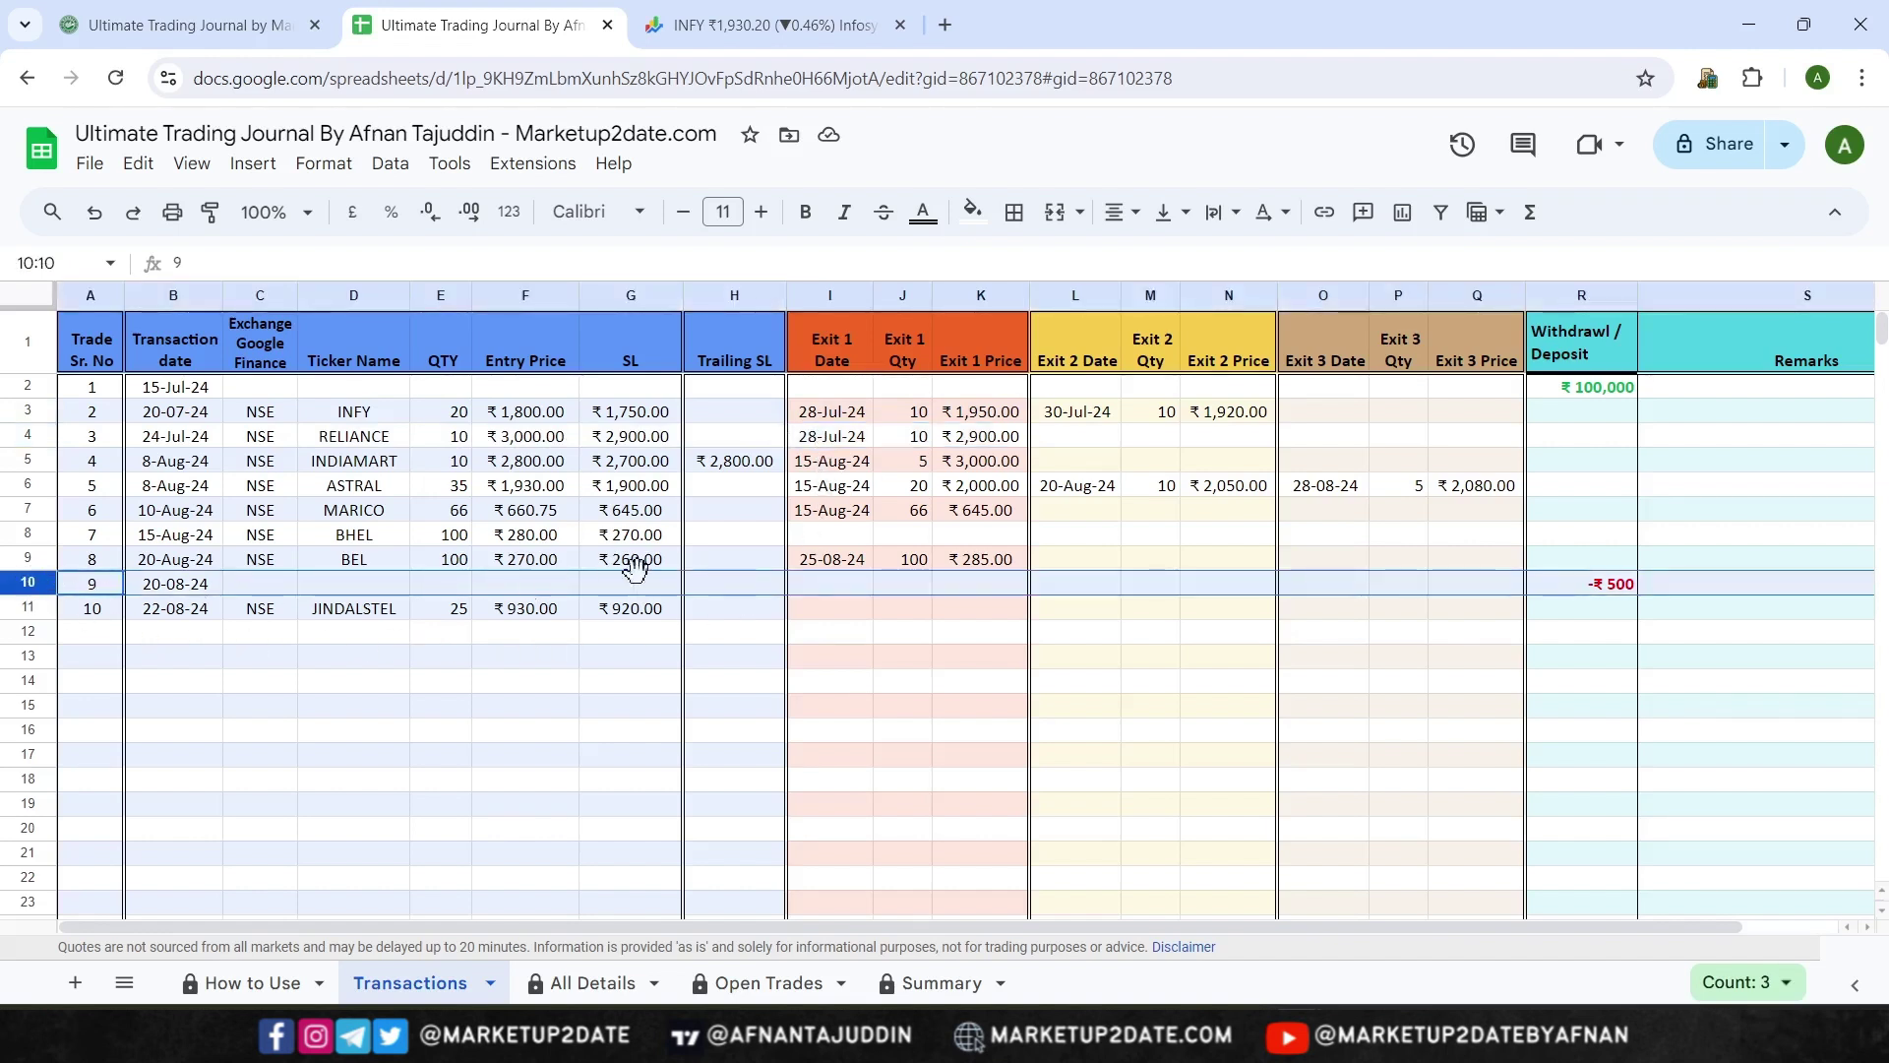
Re-enter the R10 withdrawal amount as -500
click(1586, 586)
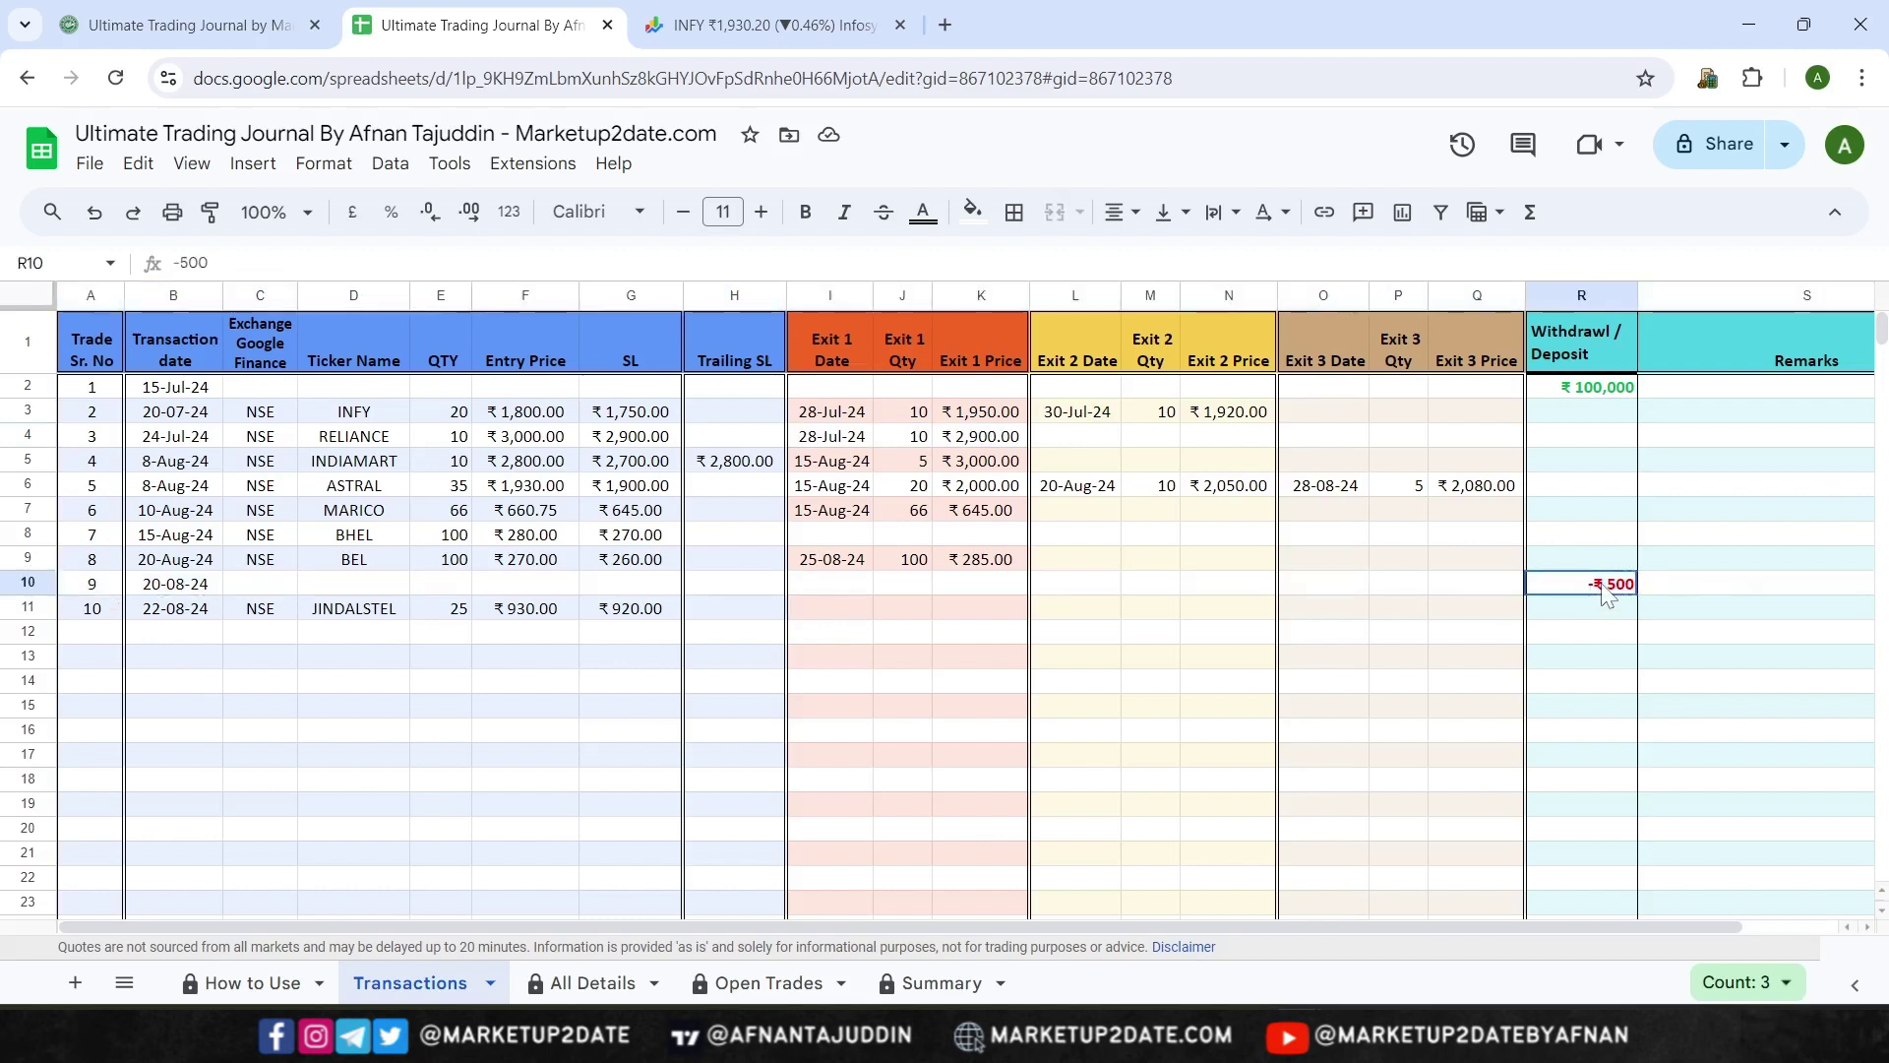
key(Return)
key(BackSpace)
key(BackSpace)
key(BackSpace)
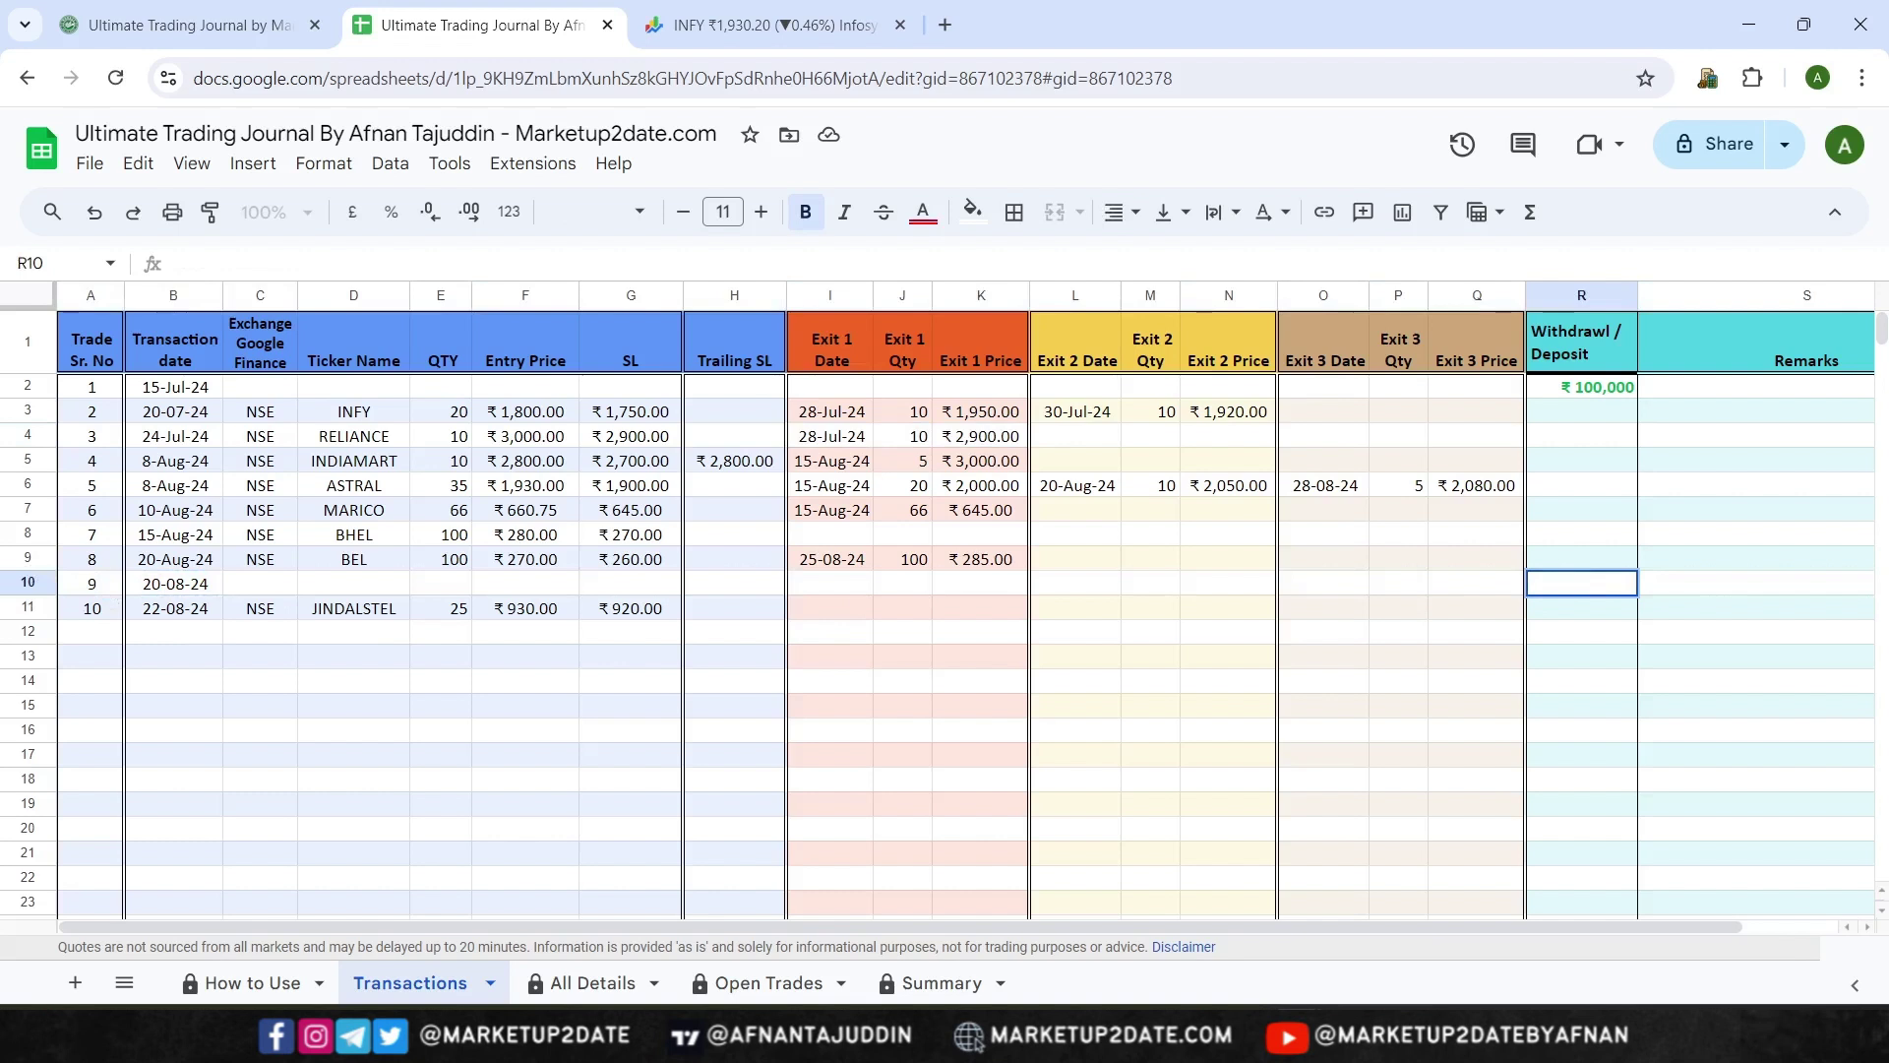
key(Return)
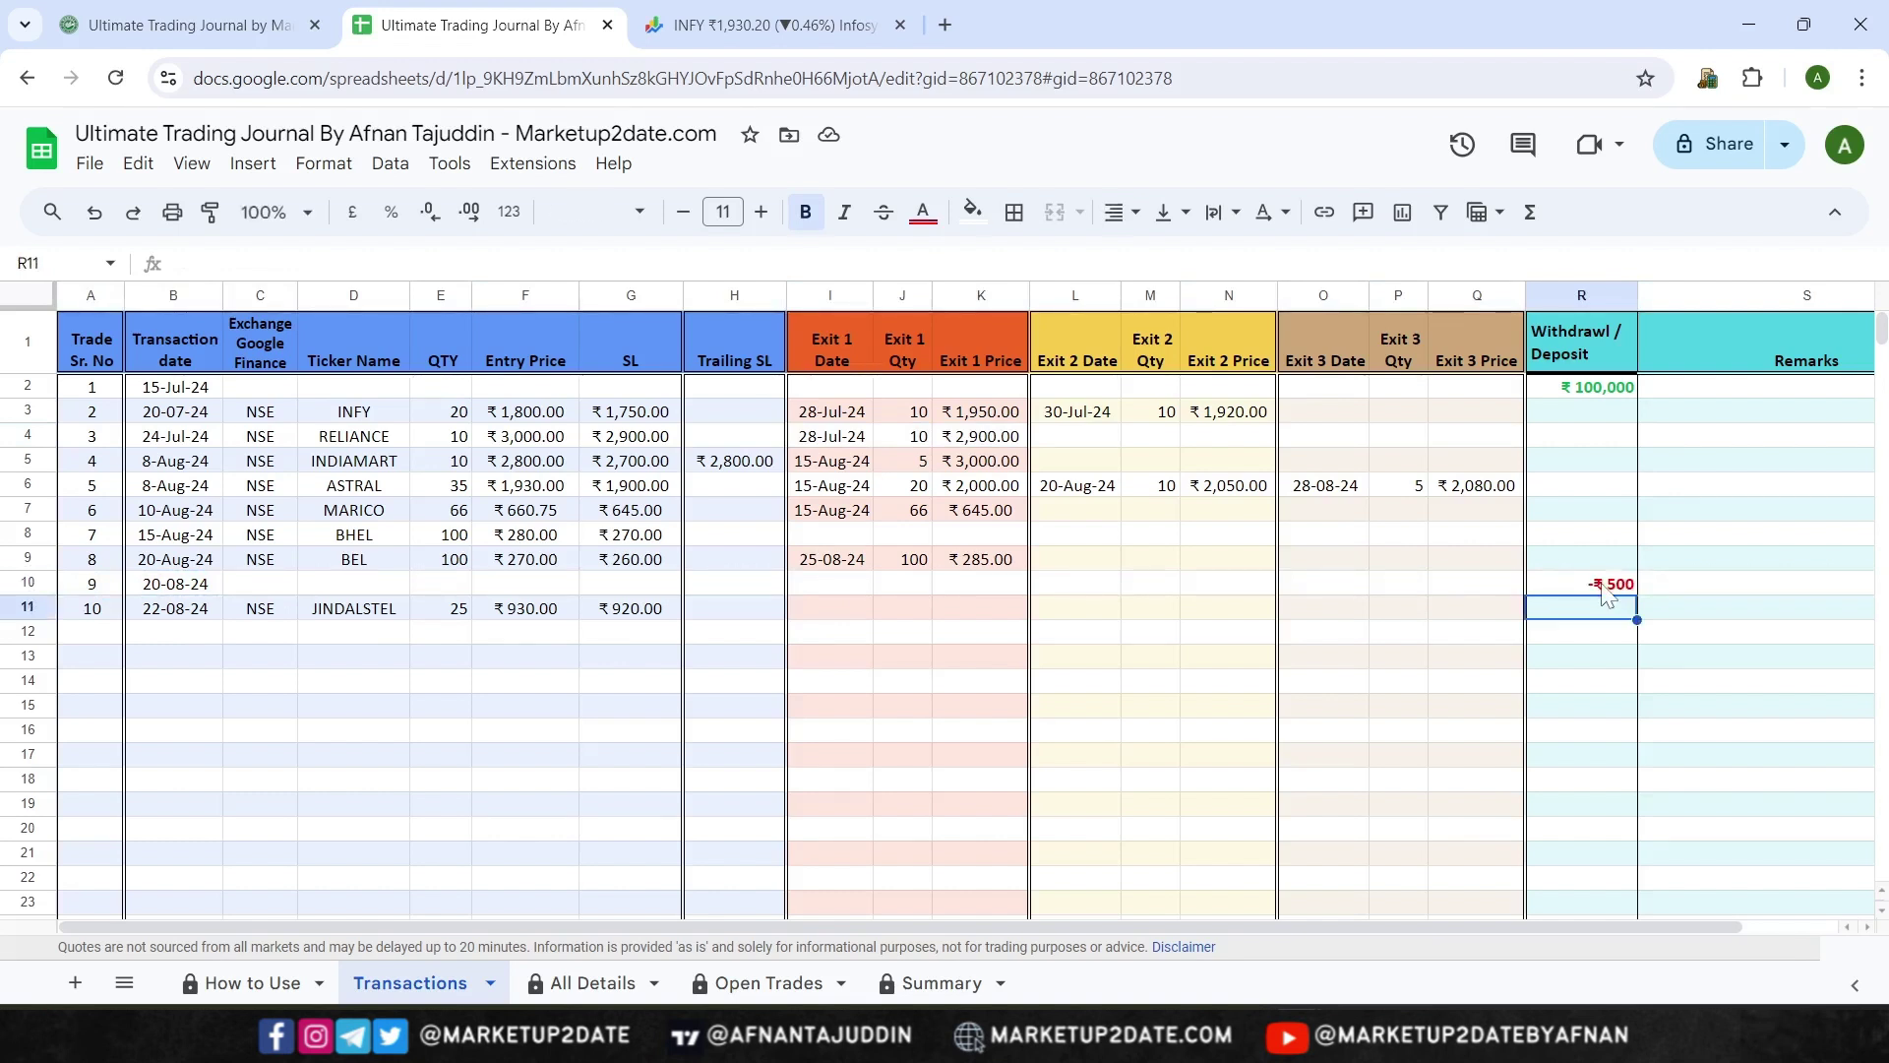
Review the Remarks cells for rows 3–10, then switch to the All Details sheet
click(1669, 386)
click(1672, 417)
click(1686, 462)
click(1694, 561)
click(1694, 637)
drag(1680, 588, 1666, 409)
click(1666, 410)
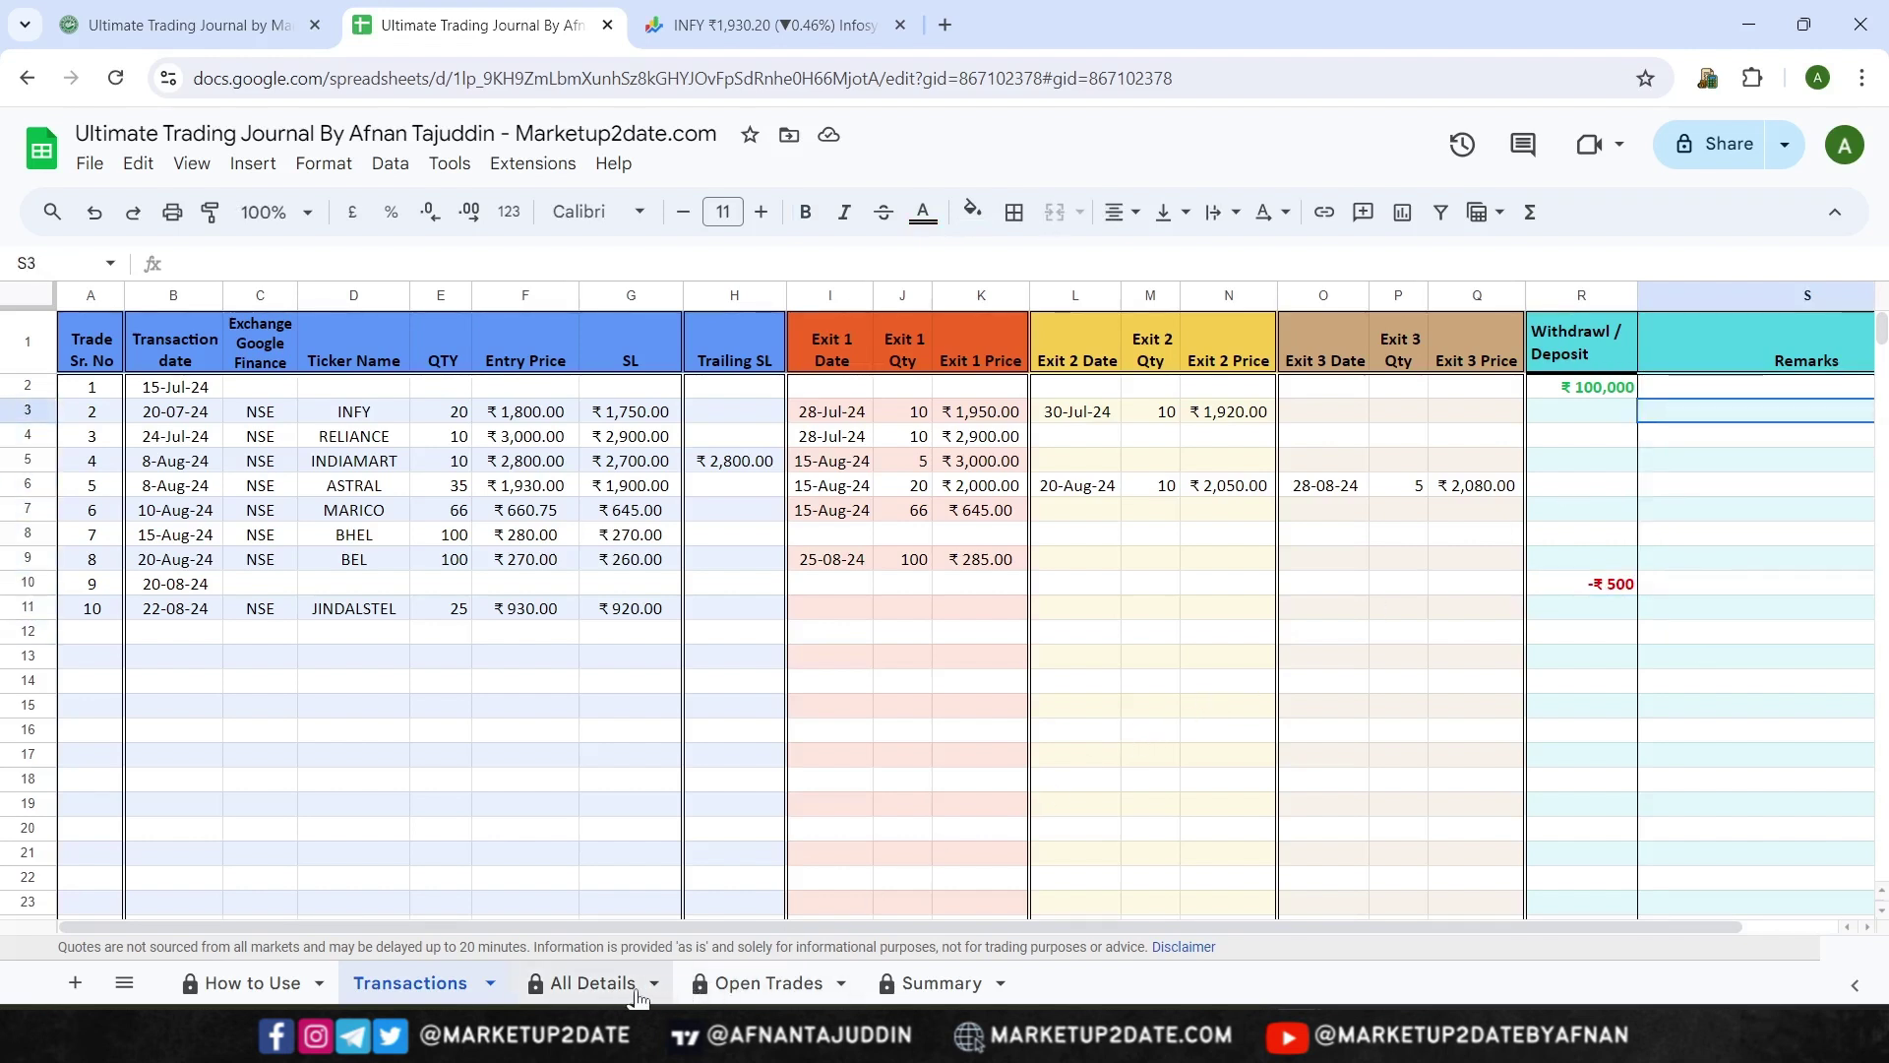
click(594, 984)
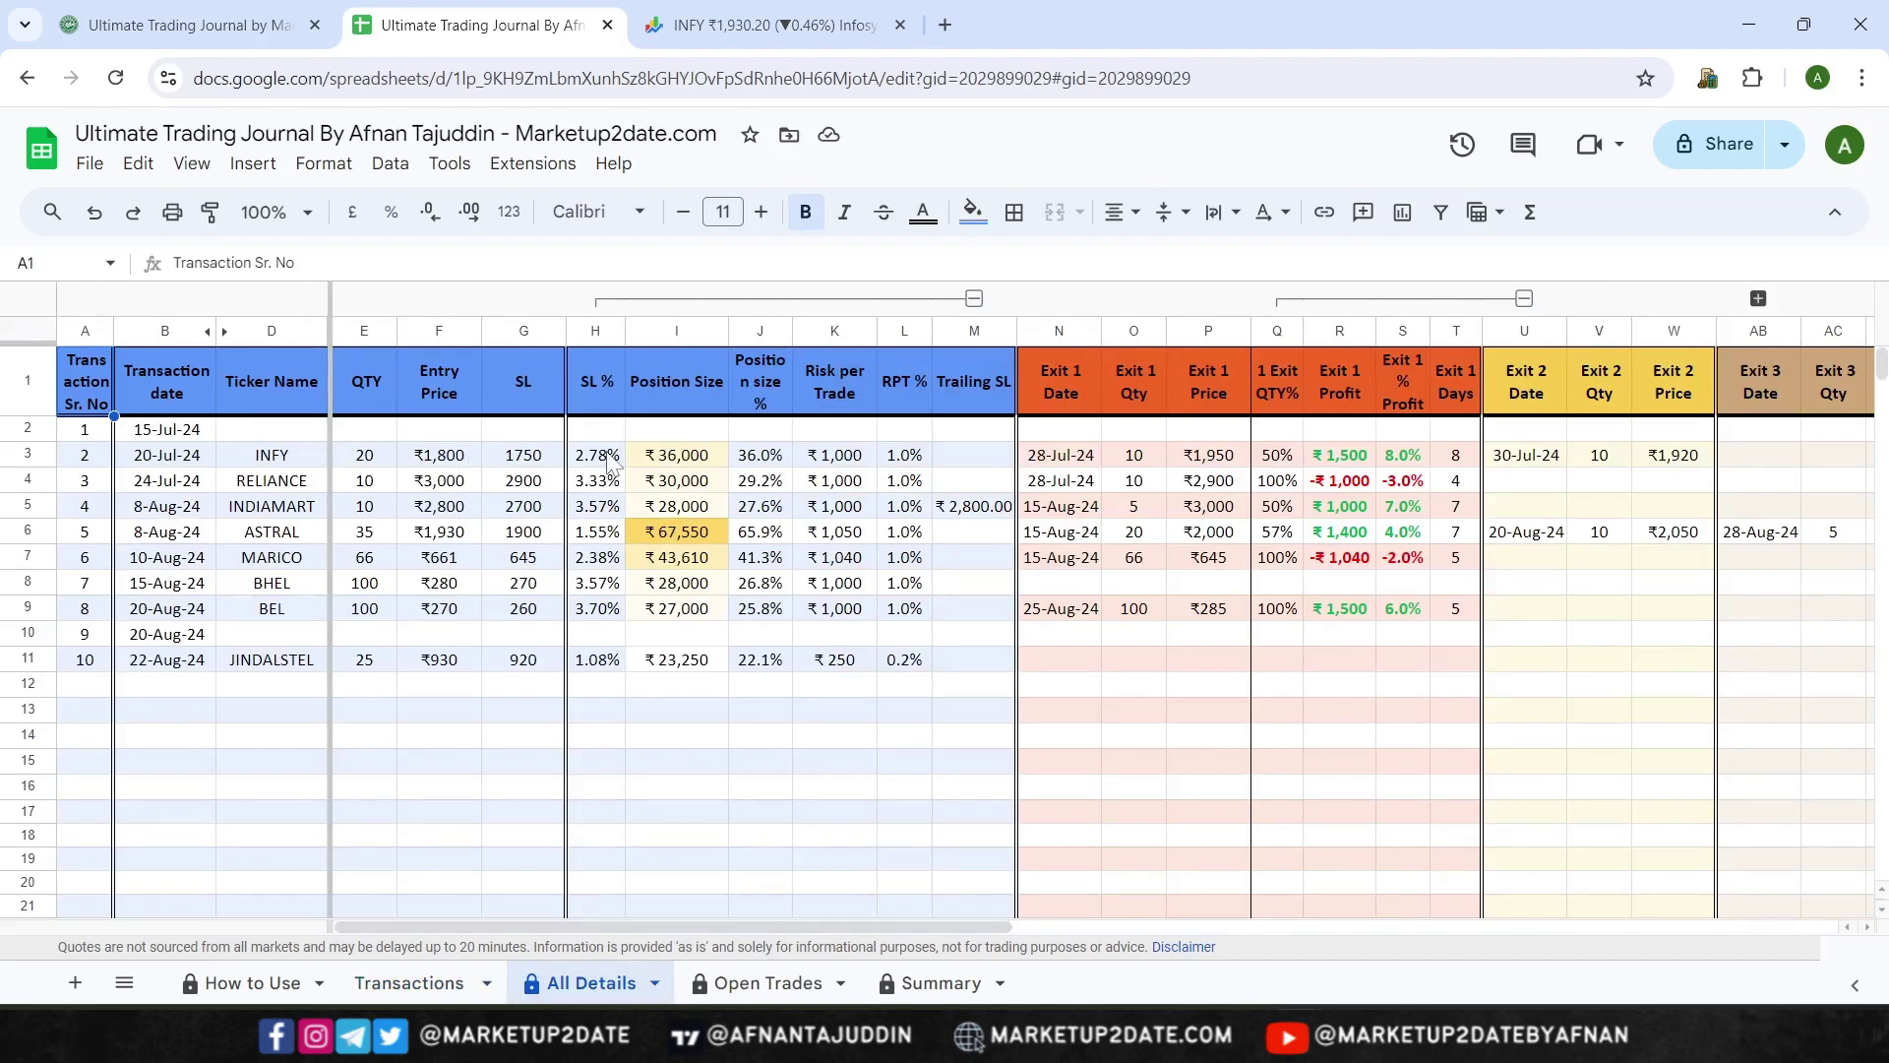
drag(610, 462, 602, 605)
drag(677, 454, 753, 649)
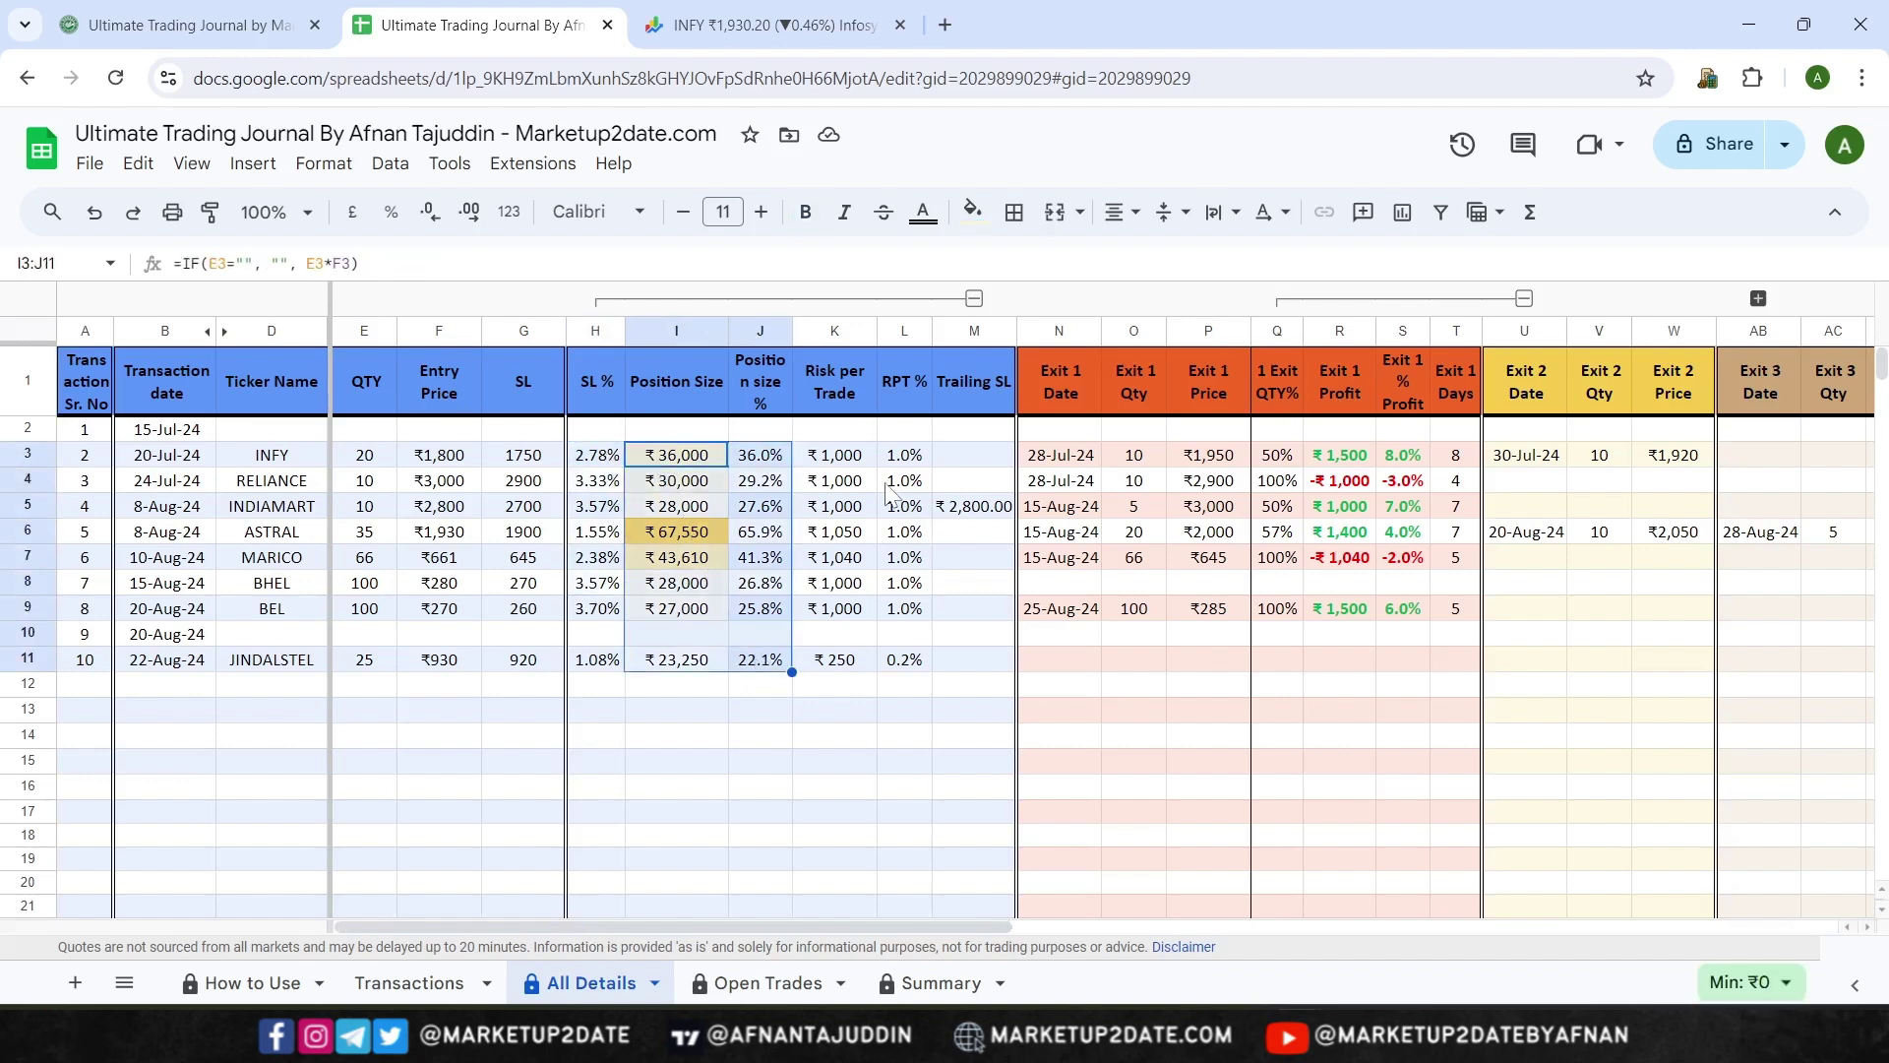
click(851, 463)
drag(856, 471, 905, 664)
click(905, 664)
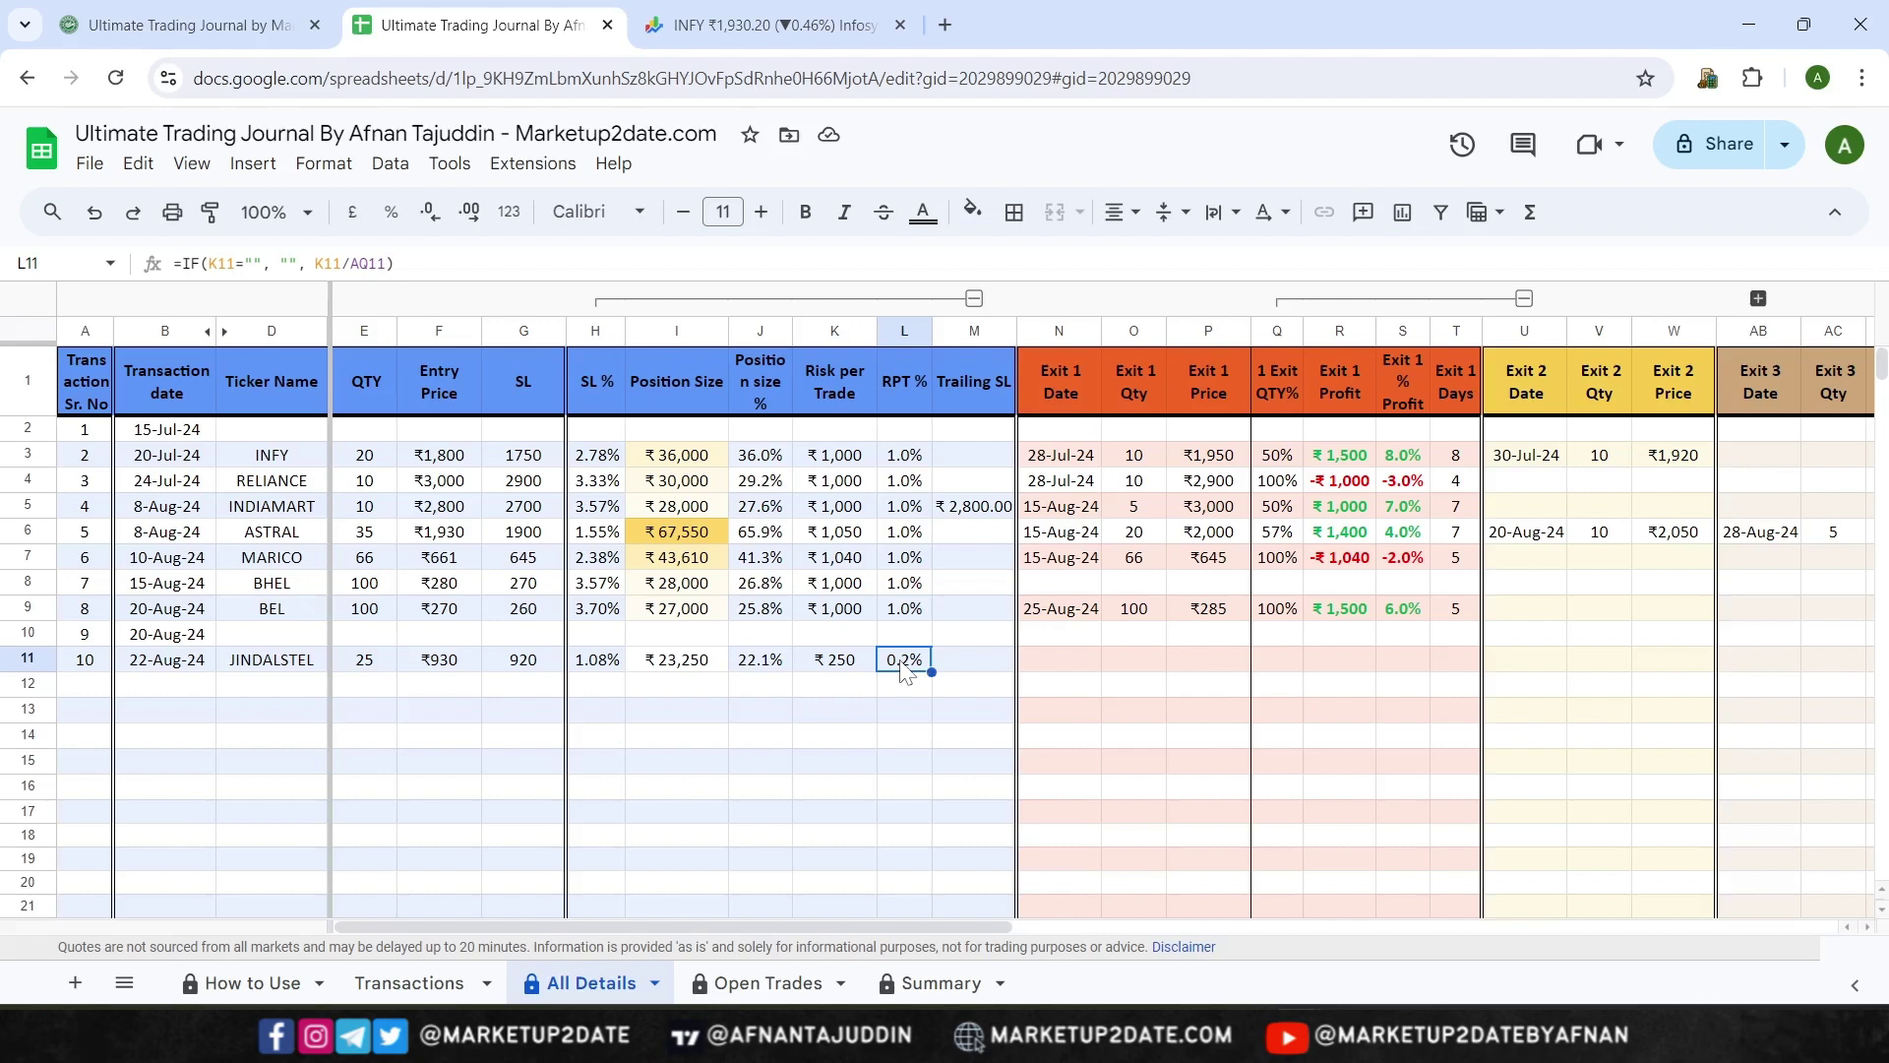
drag(827, 926, 1059, 921)
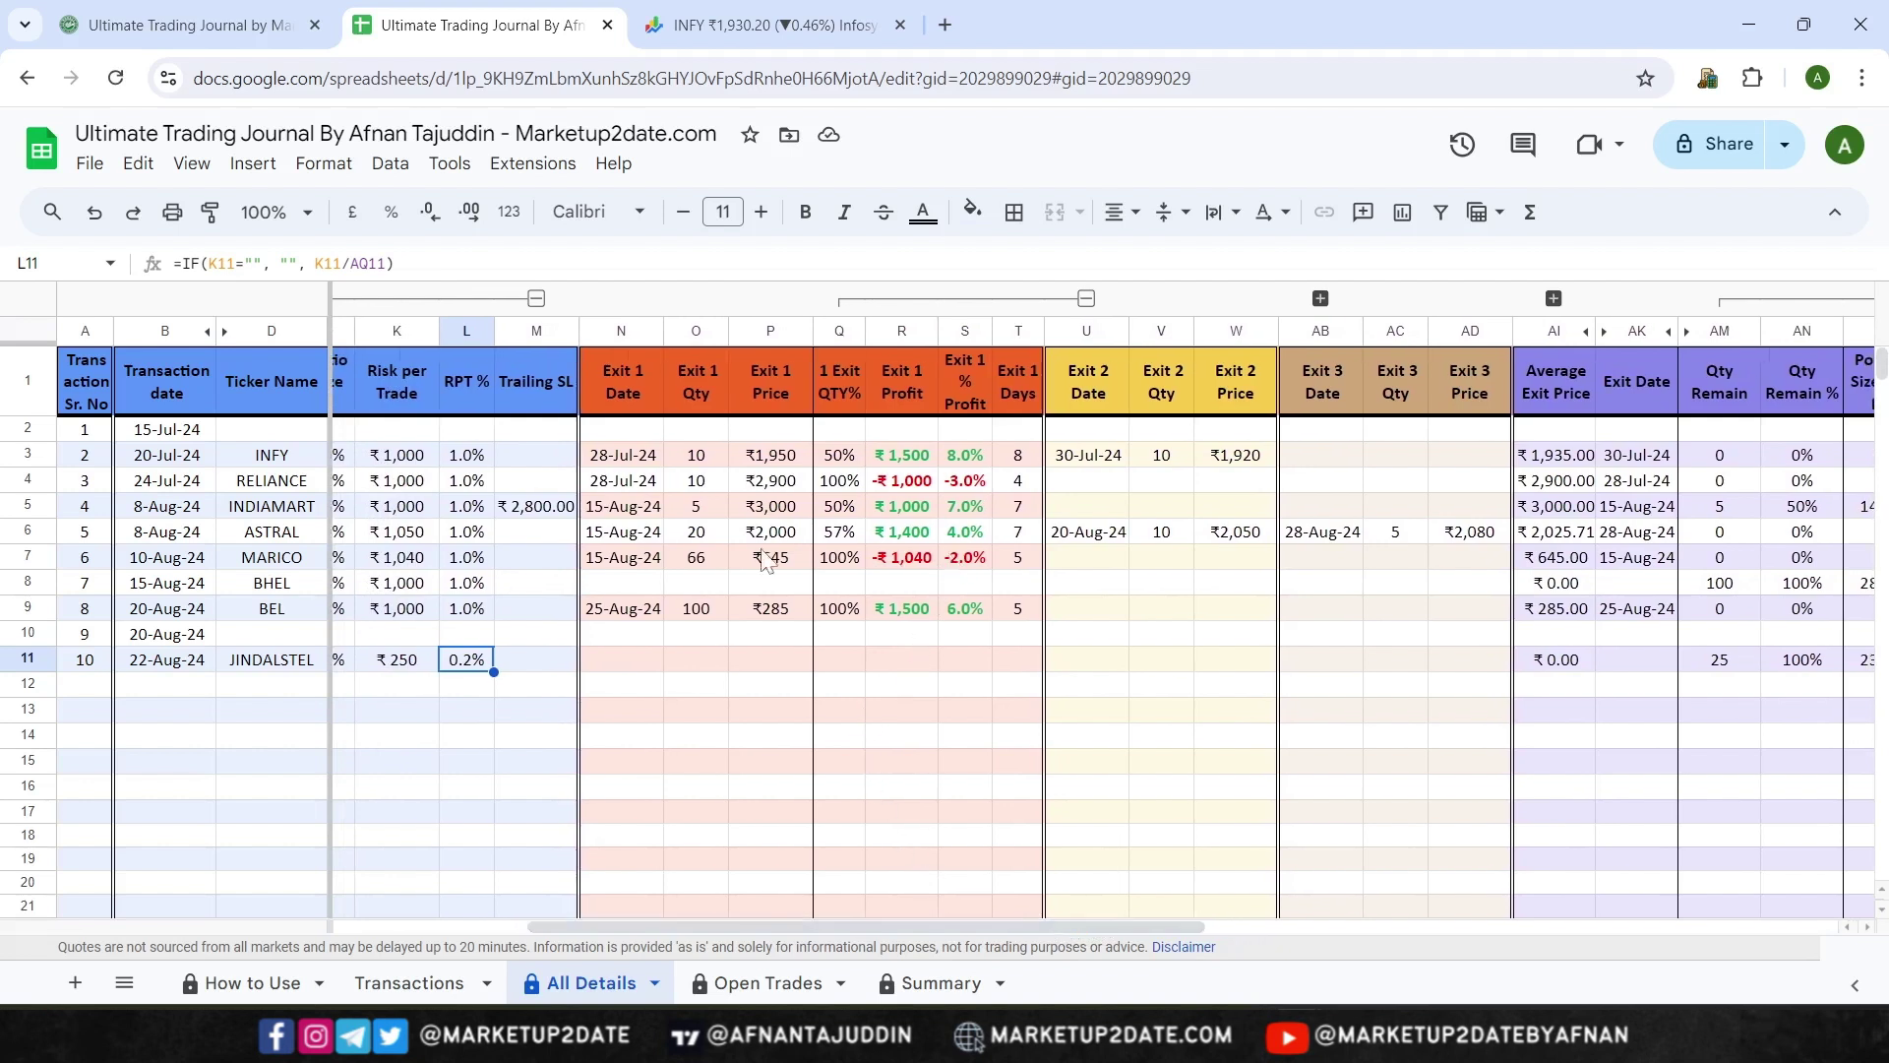
drag(626, 534, 1468, 537)
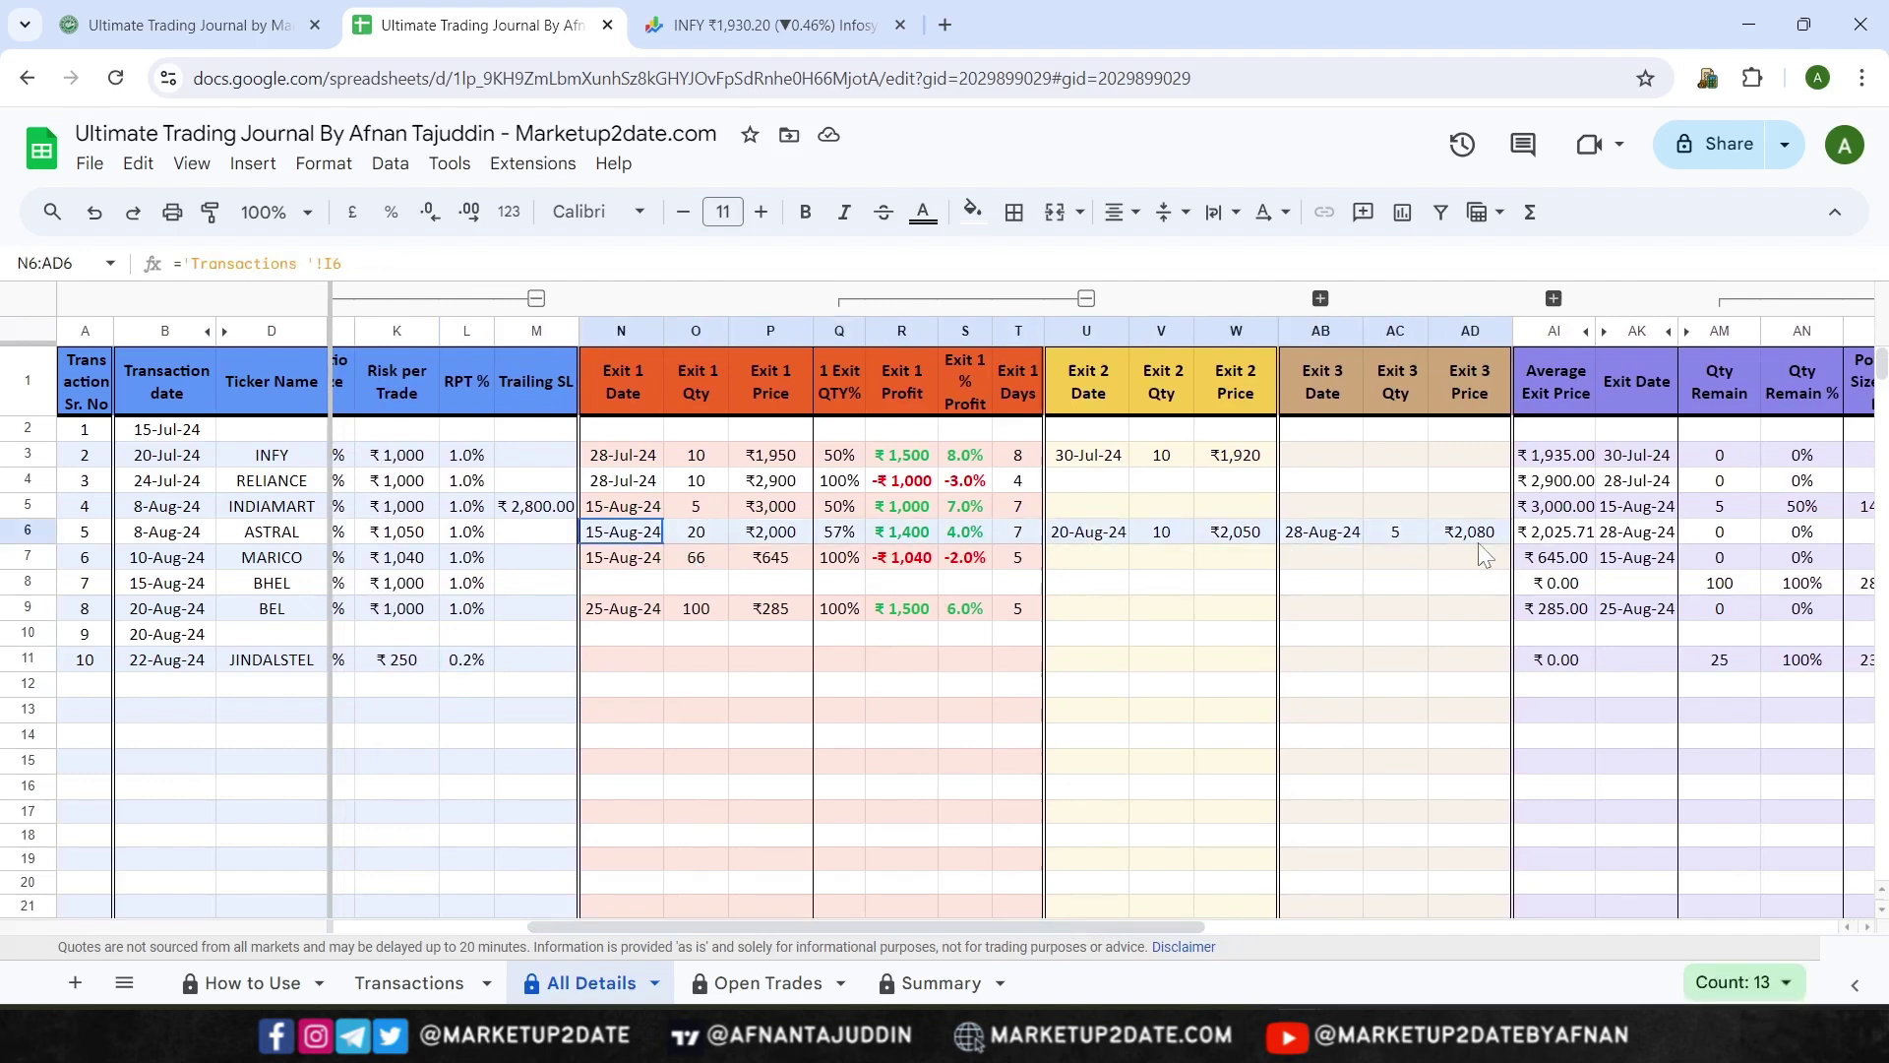
drag(1177, 925, 1192, 925)
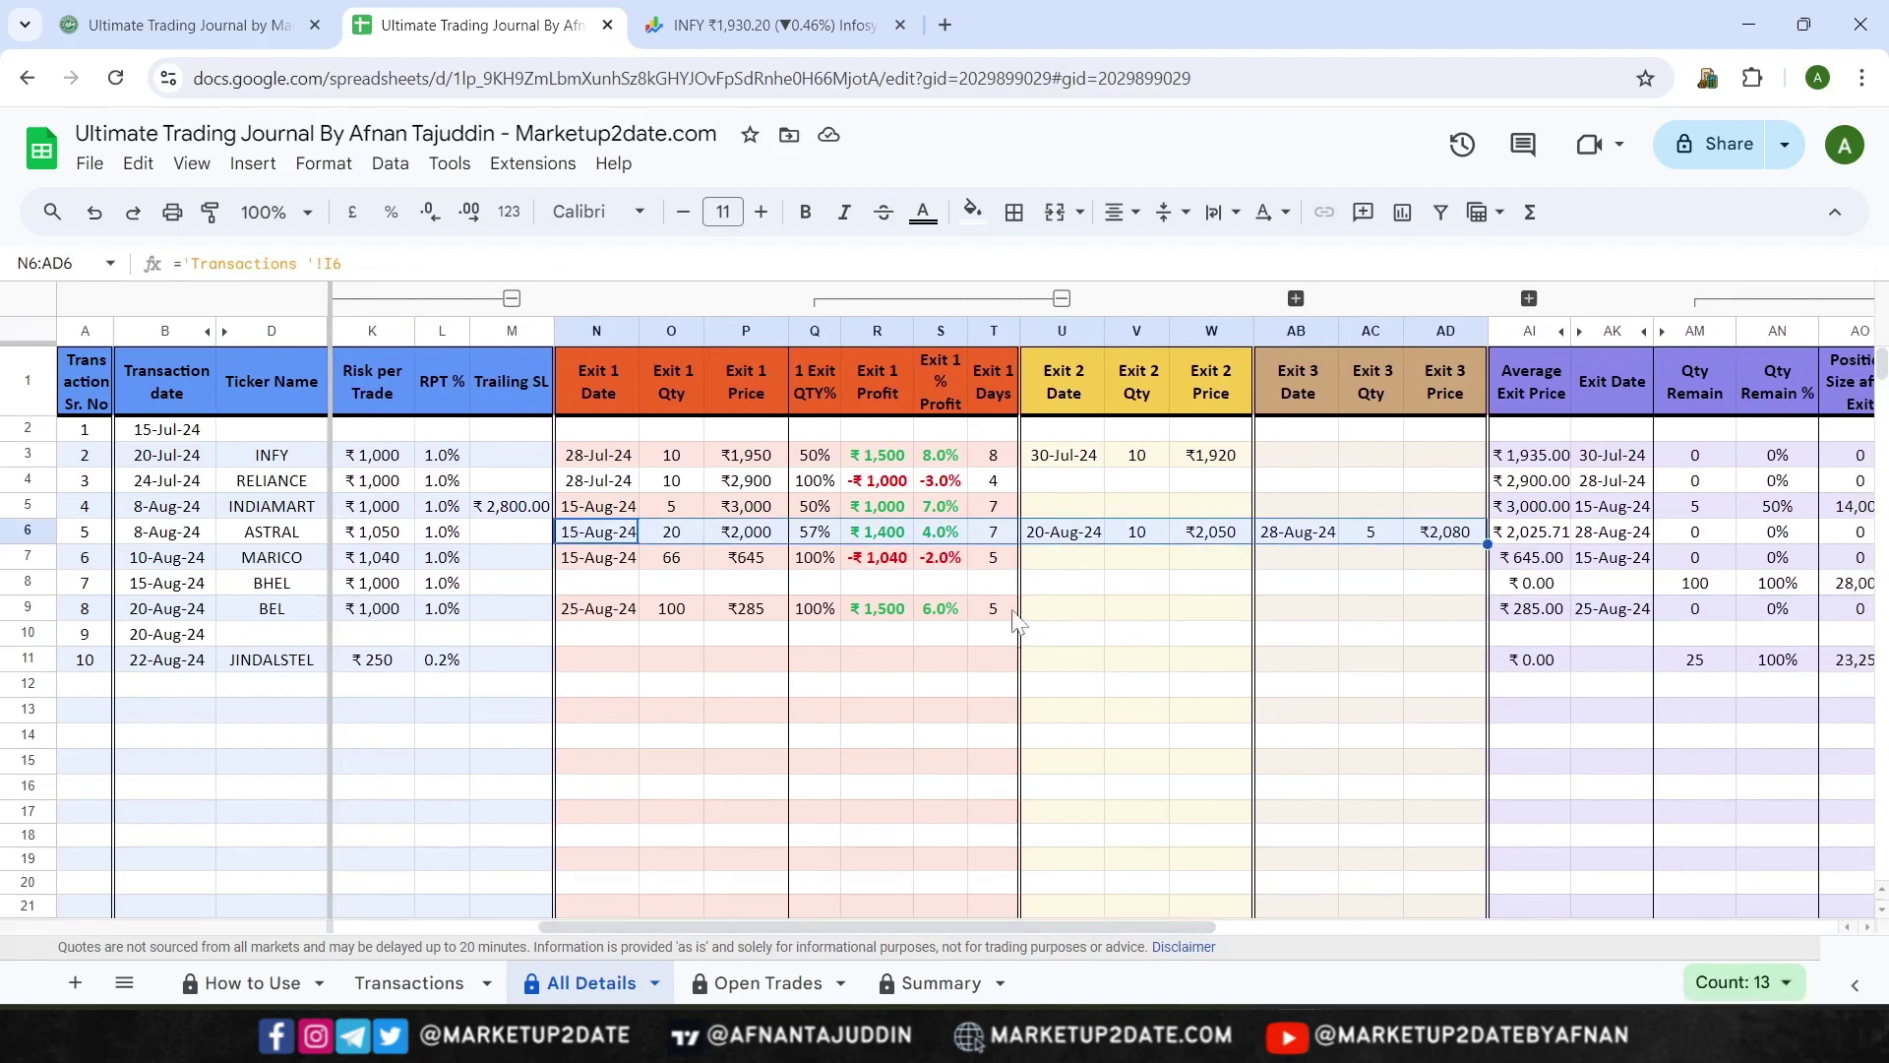
drag(882, 536, 956, 536)
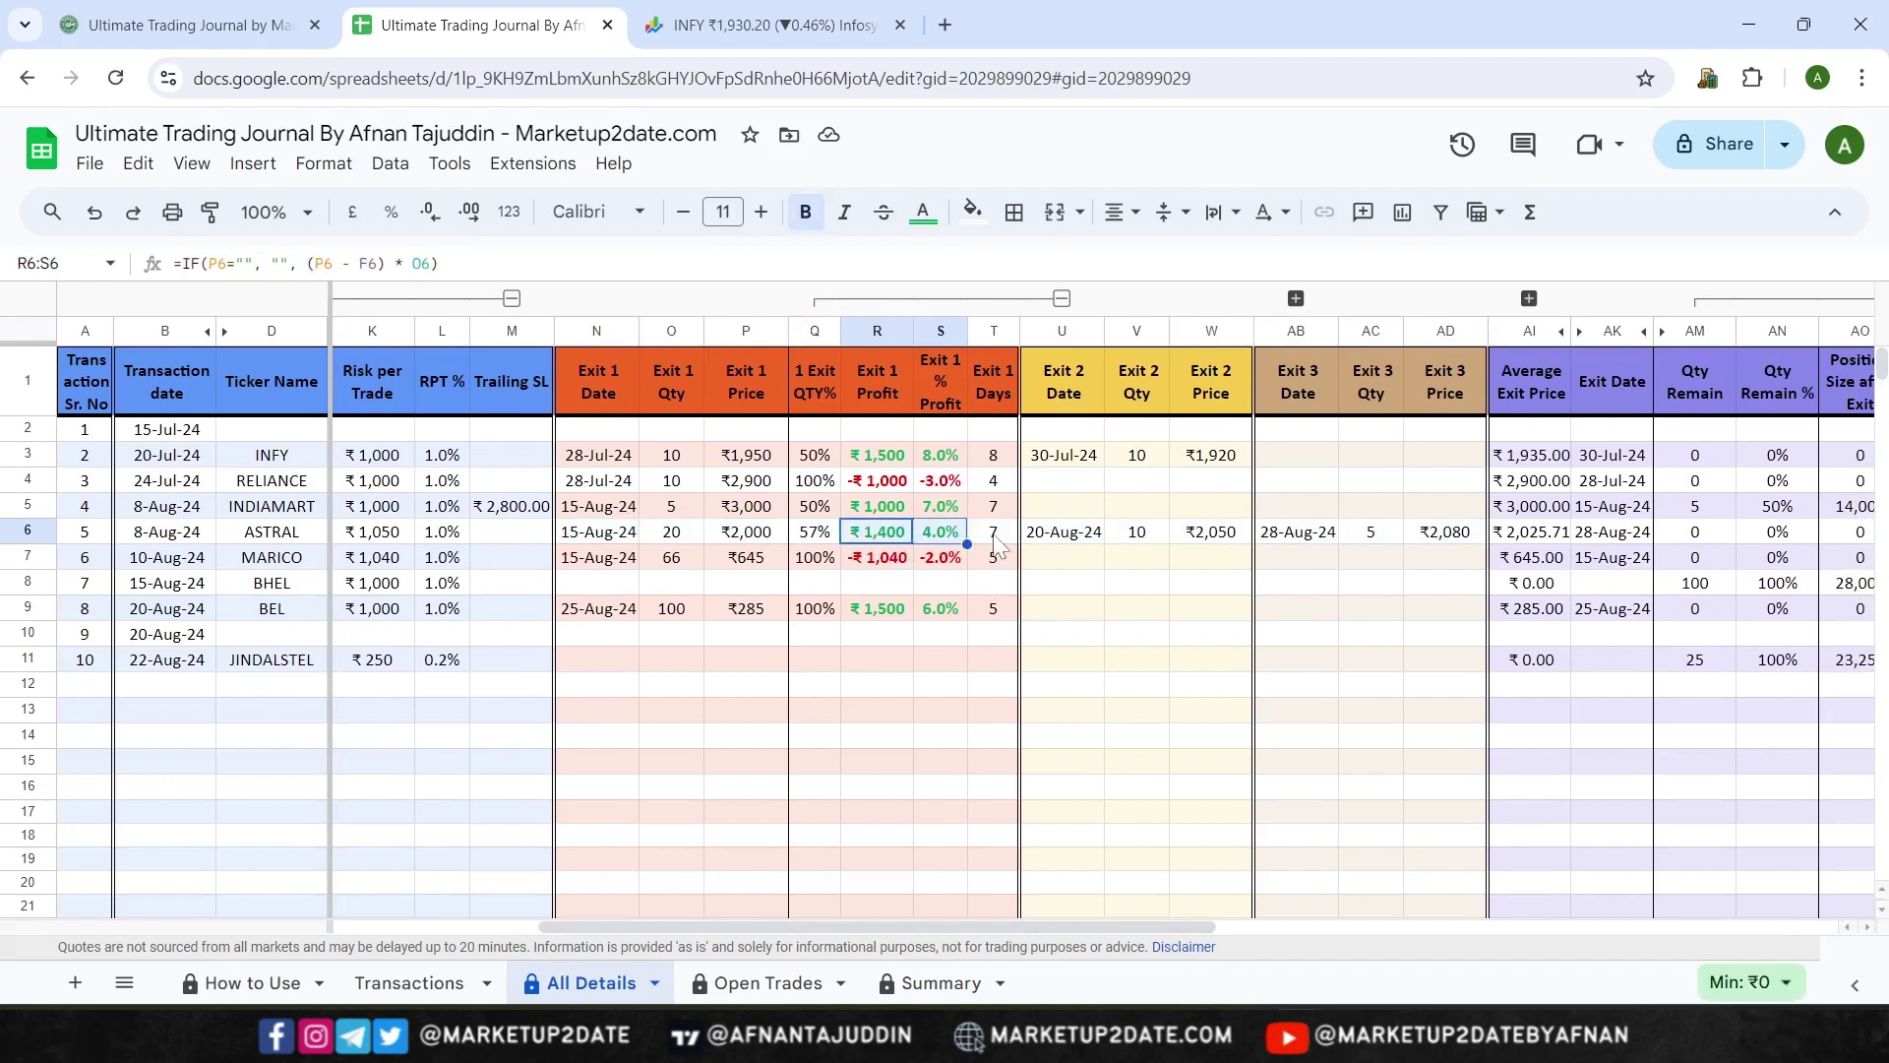
click(993, 536)
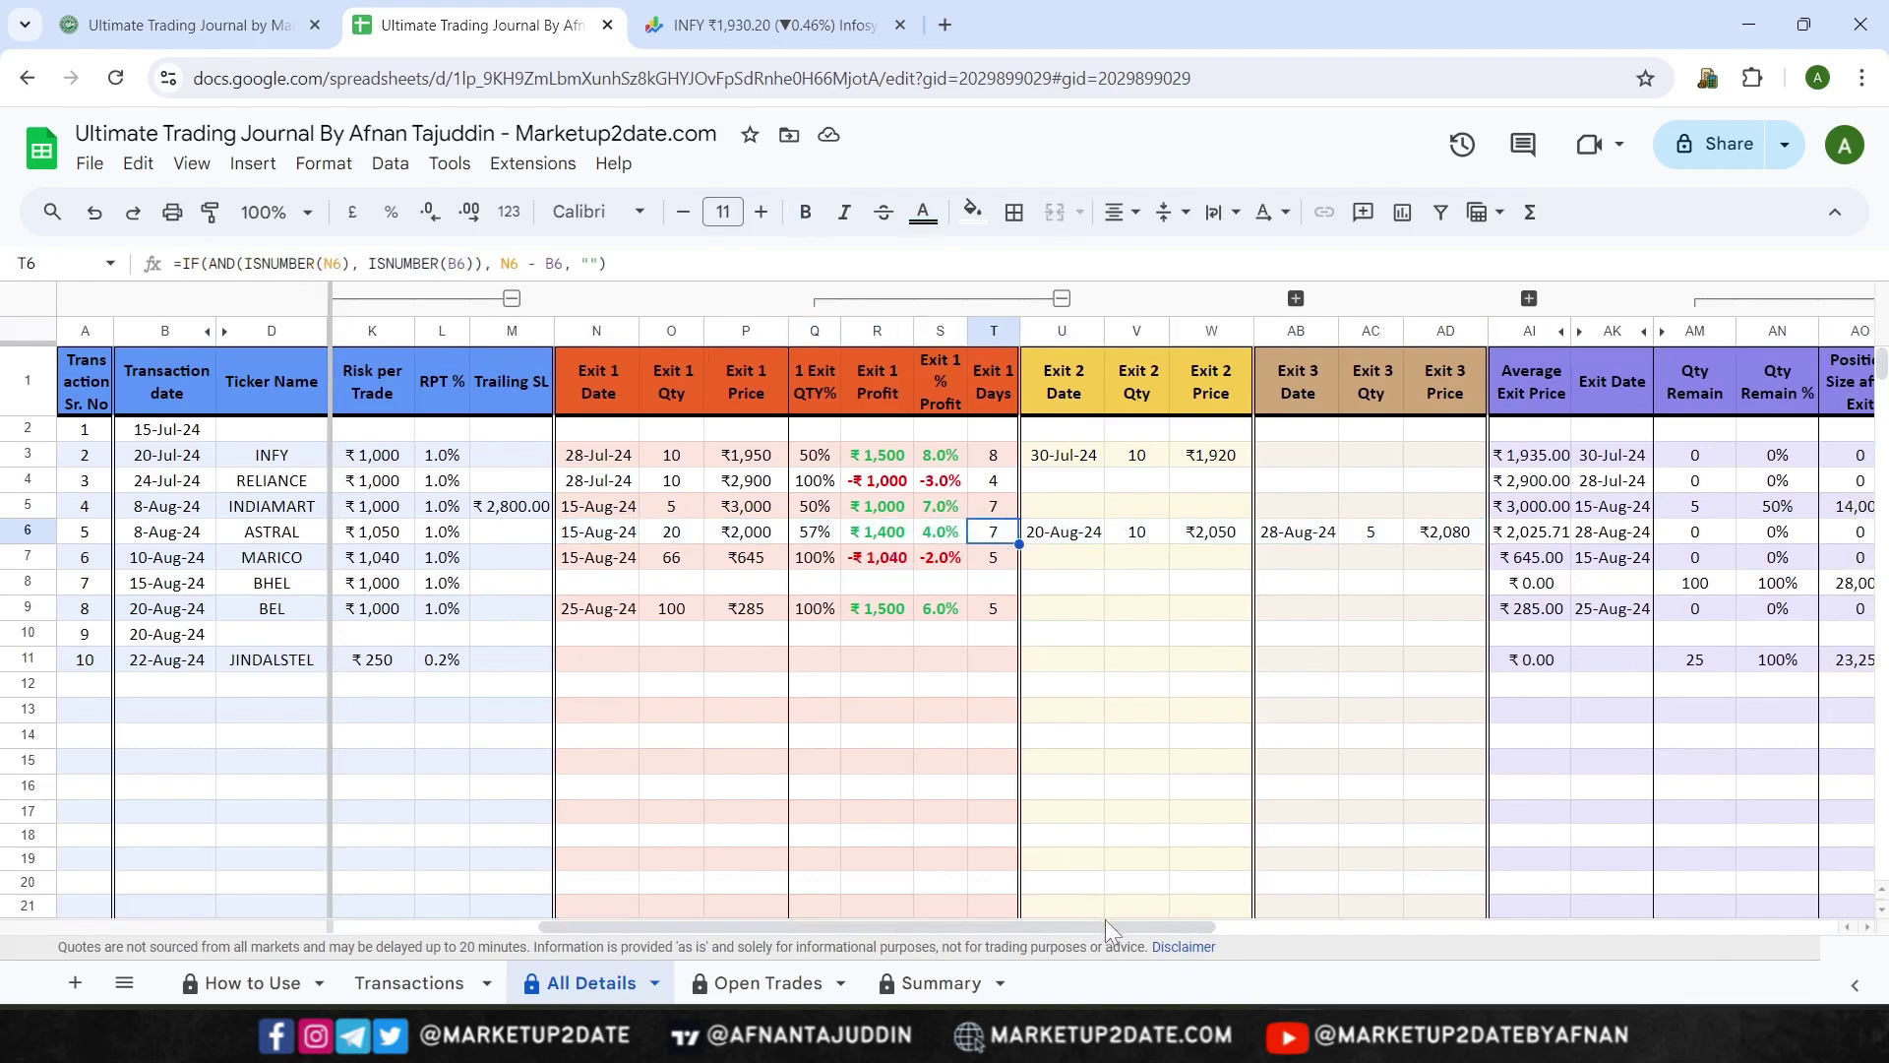
mouse_move(1107, 925)
mouse_down()
mouse_move(1193, 921)
mouse_move(1123, 919)
mouse_up()
drag(569, 482, 962, 482)
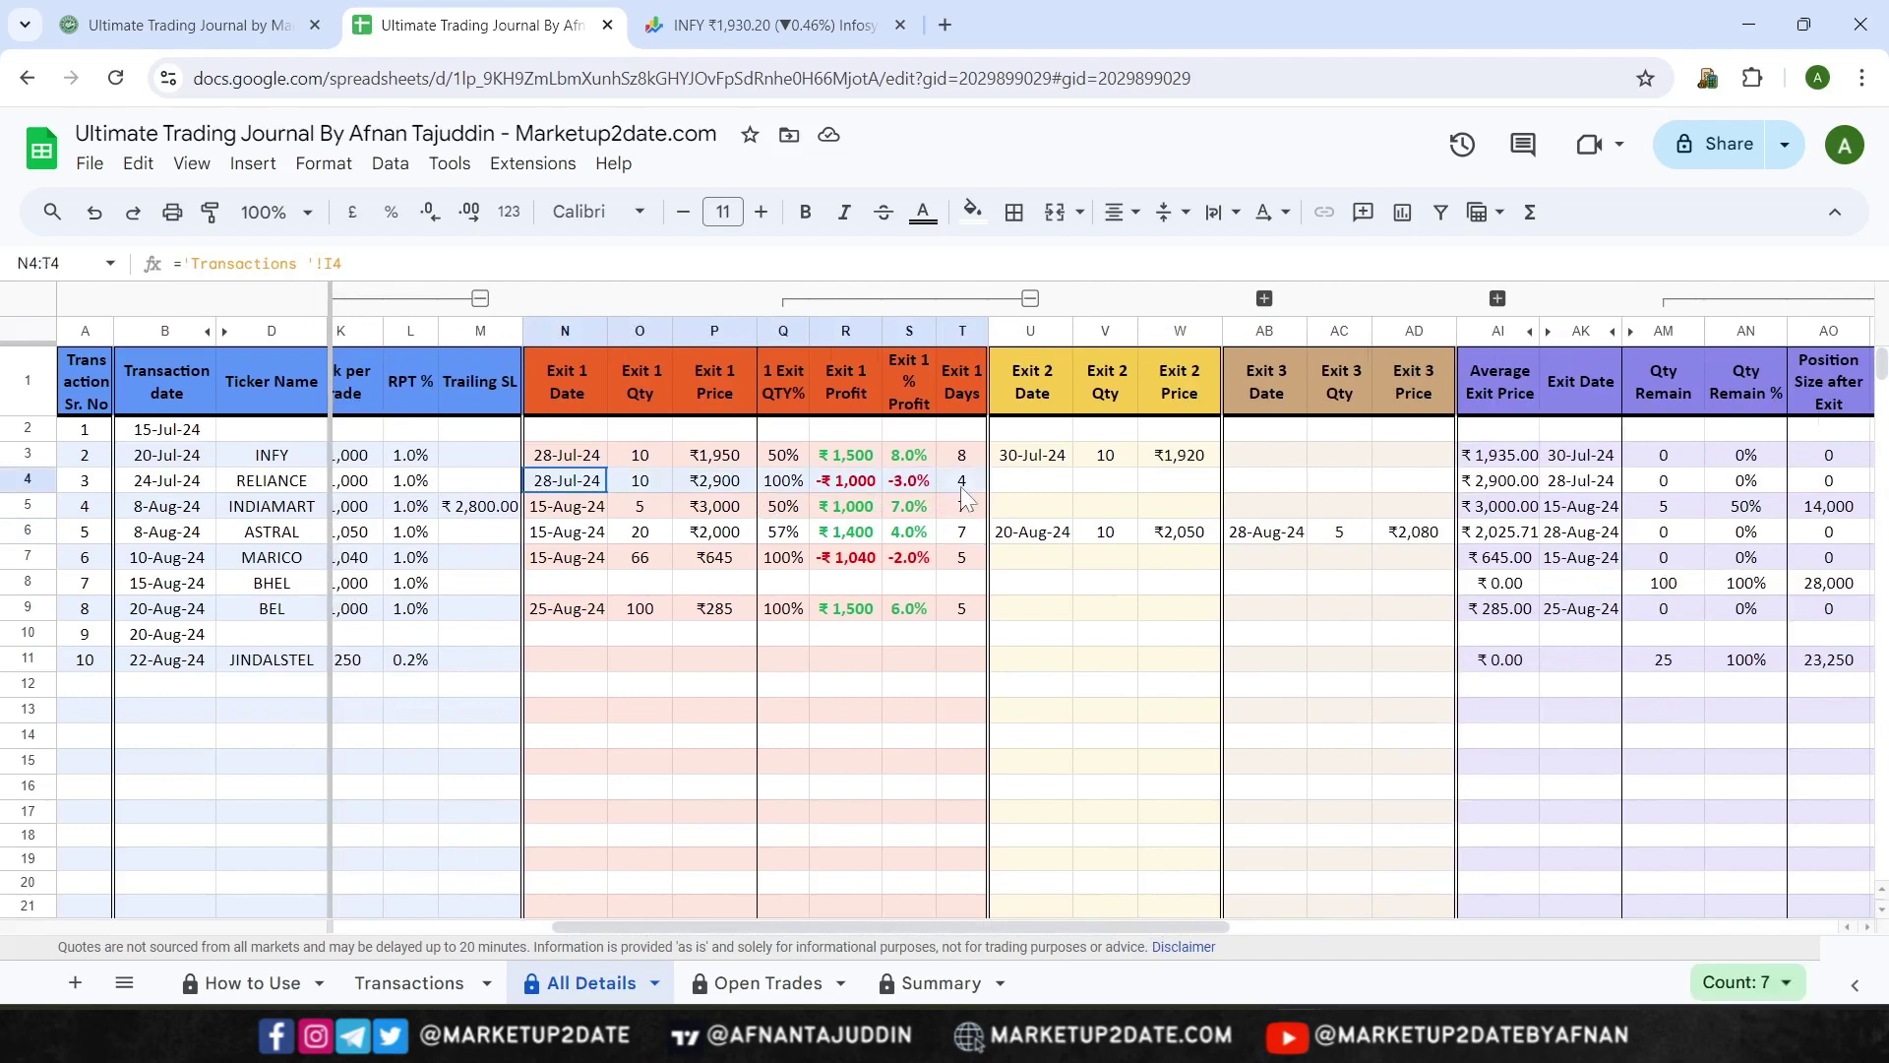
drag(1049, 927, 1395, 919)
drag(754, 506, 1188, 517)
click(1073, 512)
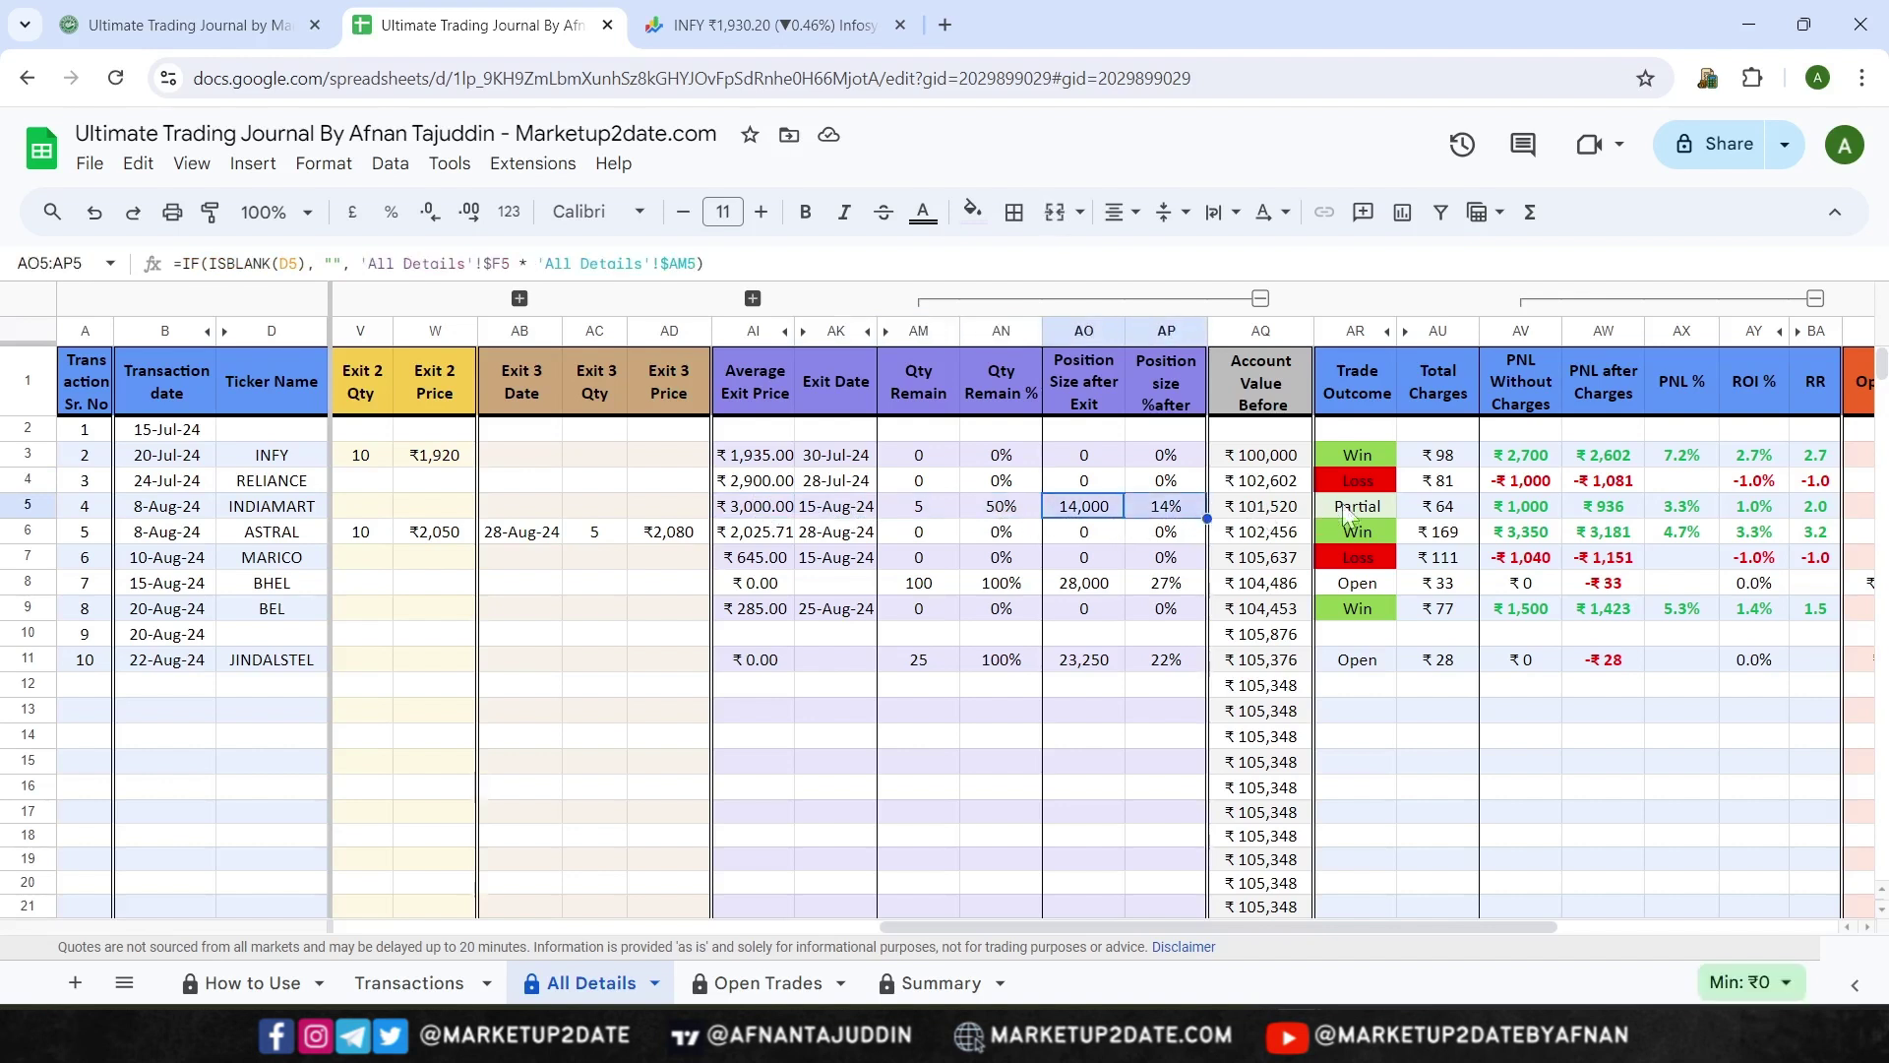
Look over the Total Charges column in All Details, then switch to Open Trades
drag(1214, 932, 1460, 901)
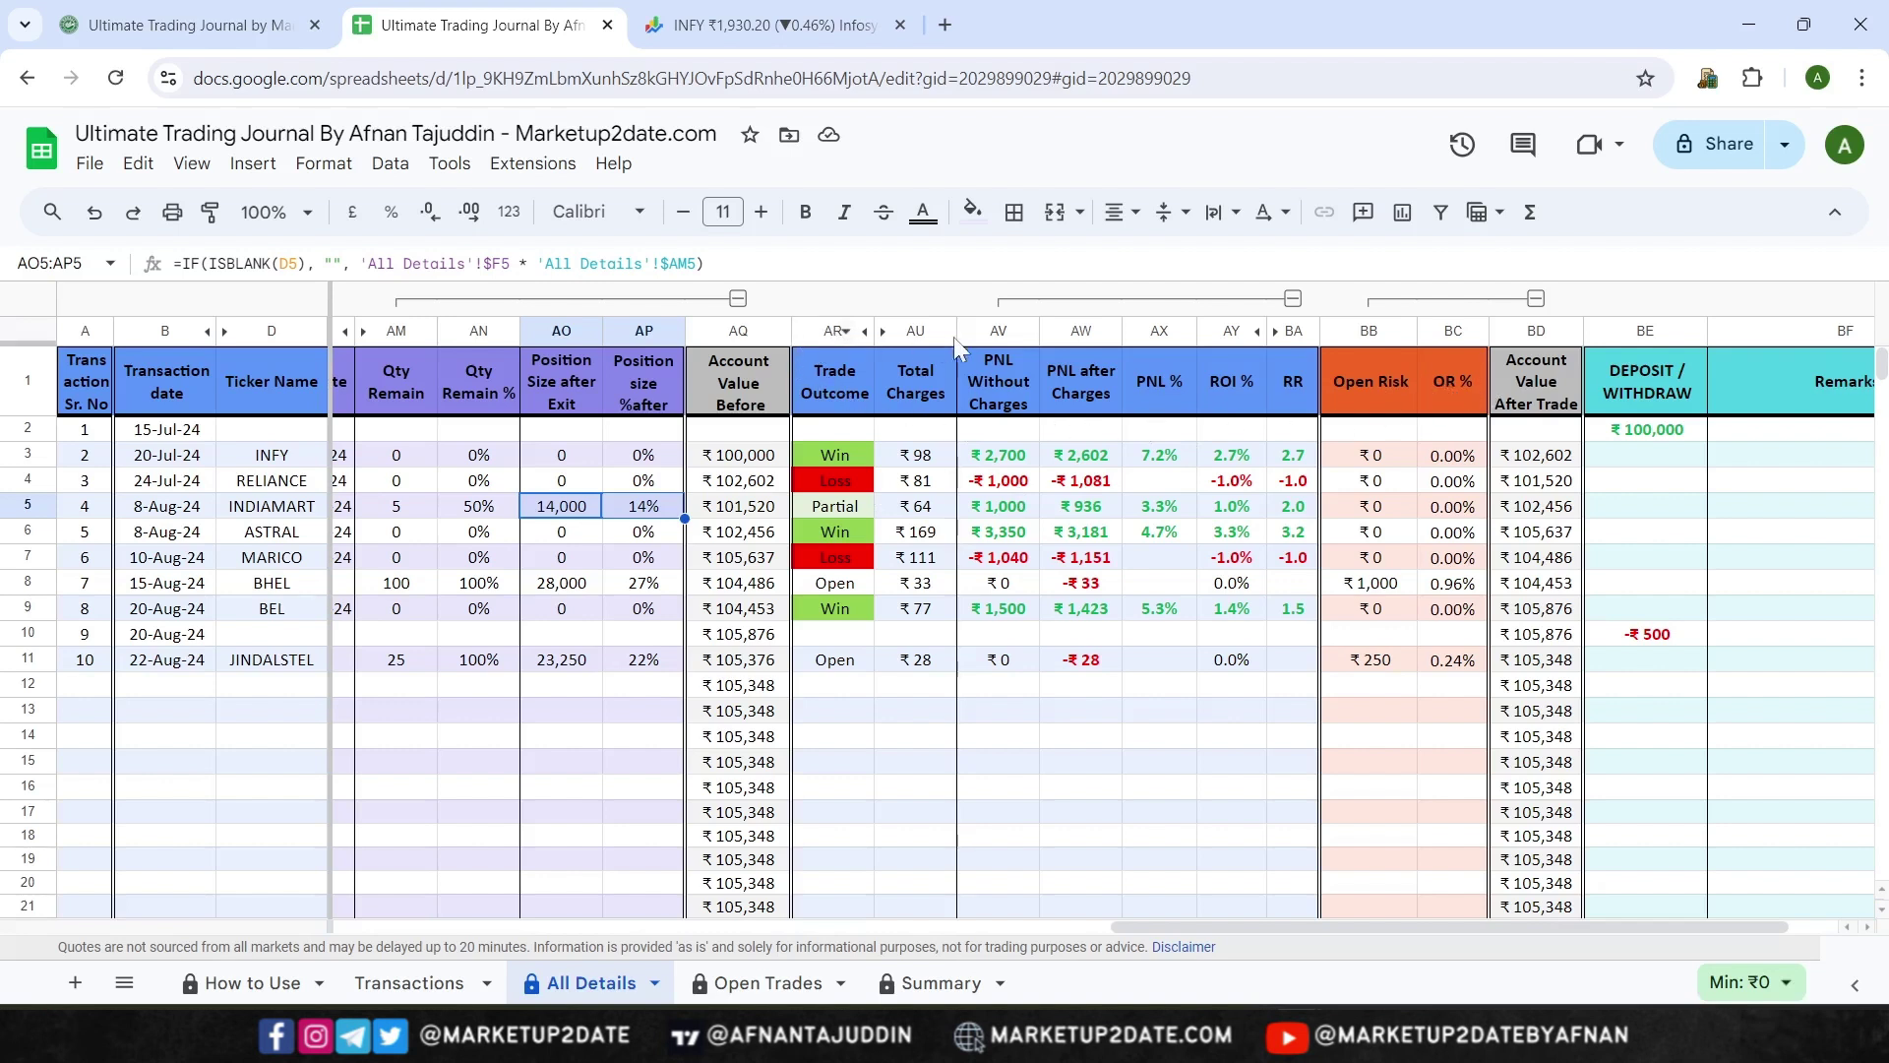
click(907, 332)
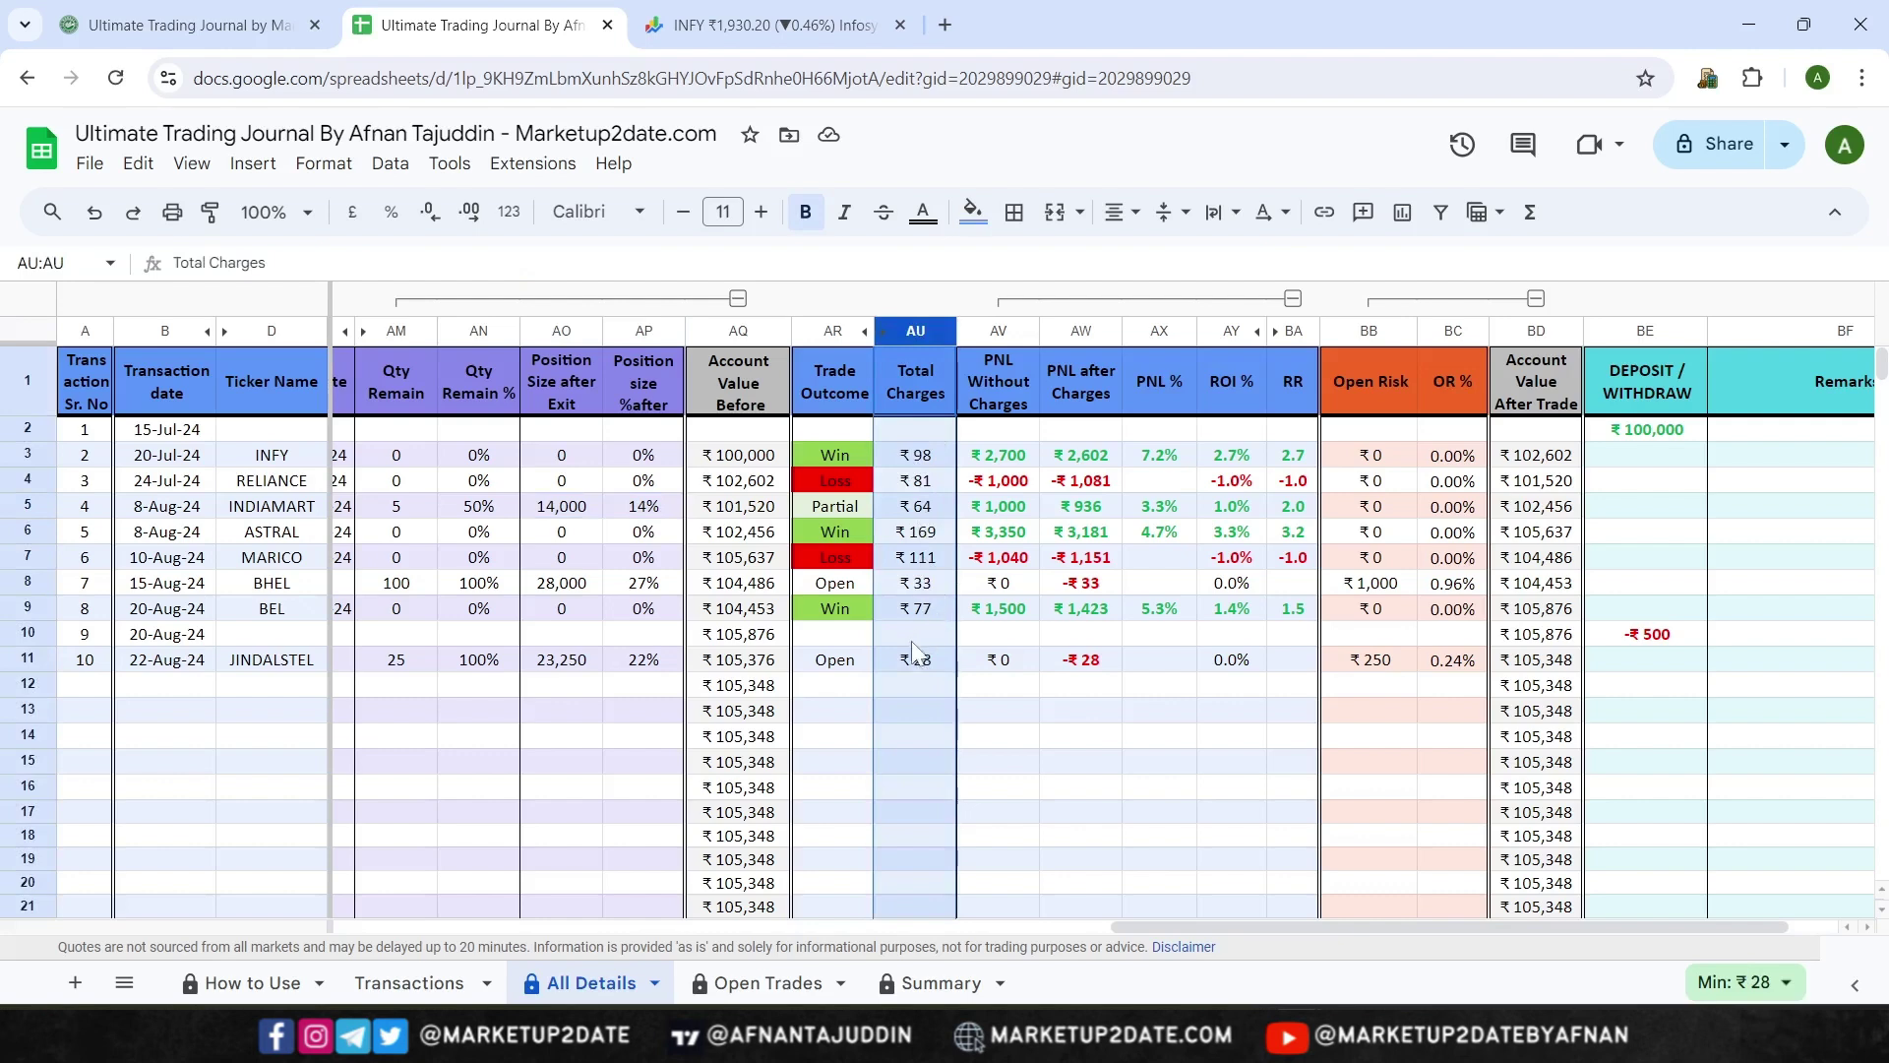
click(770, 987)
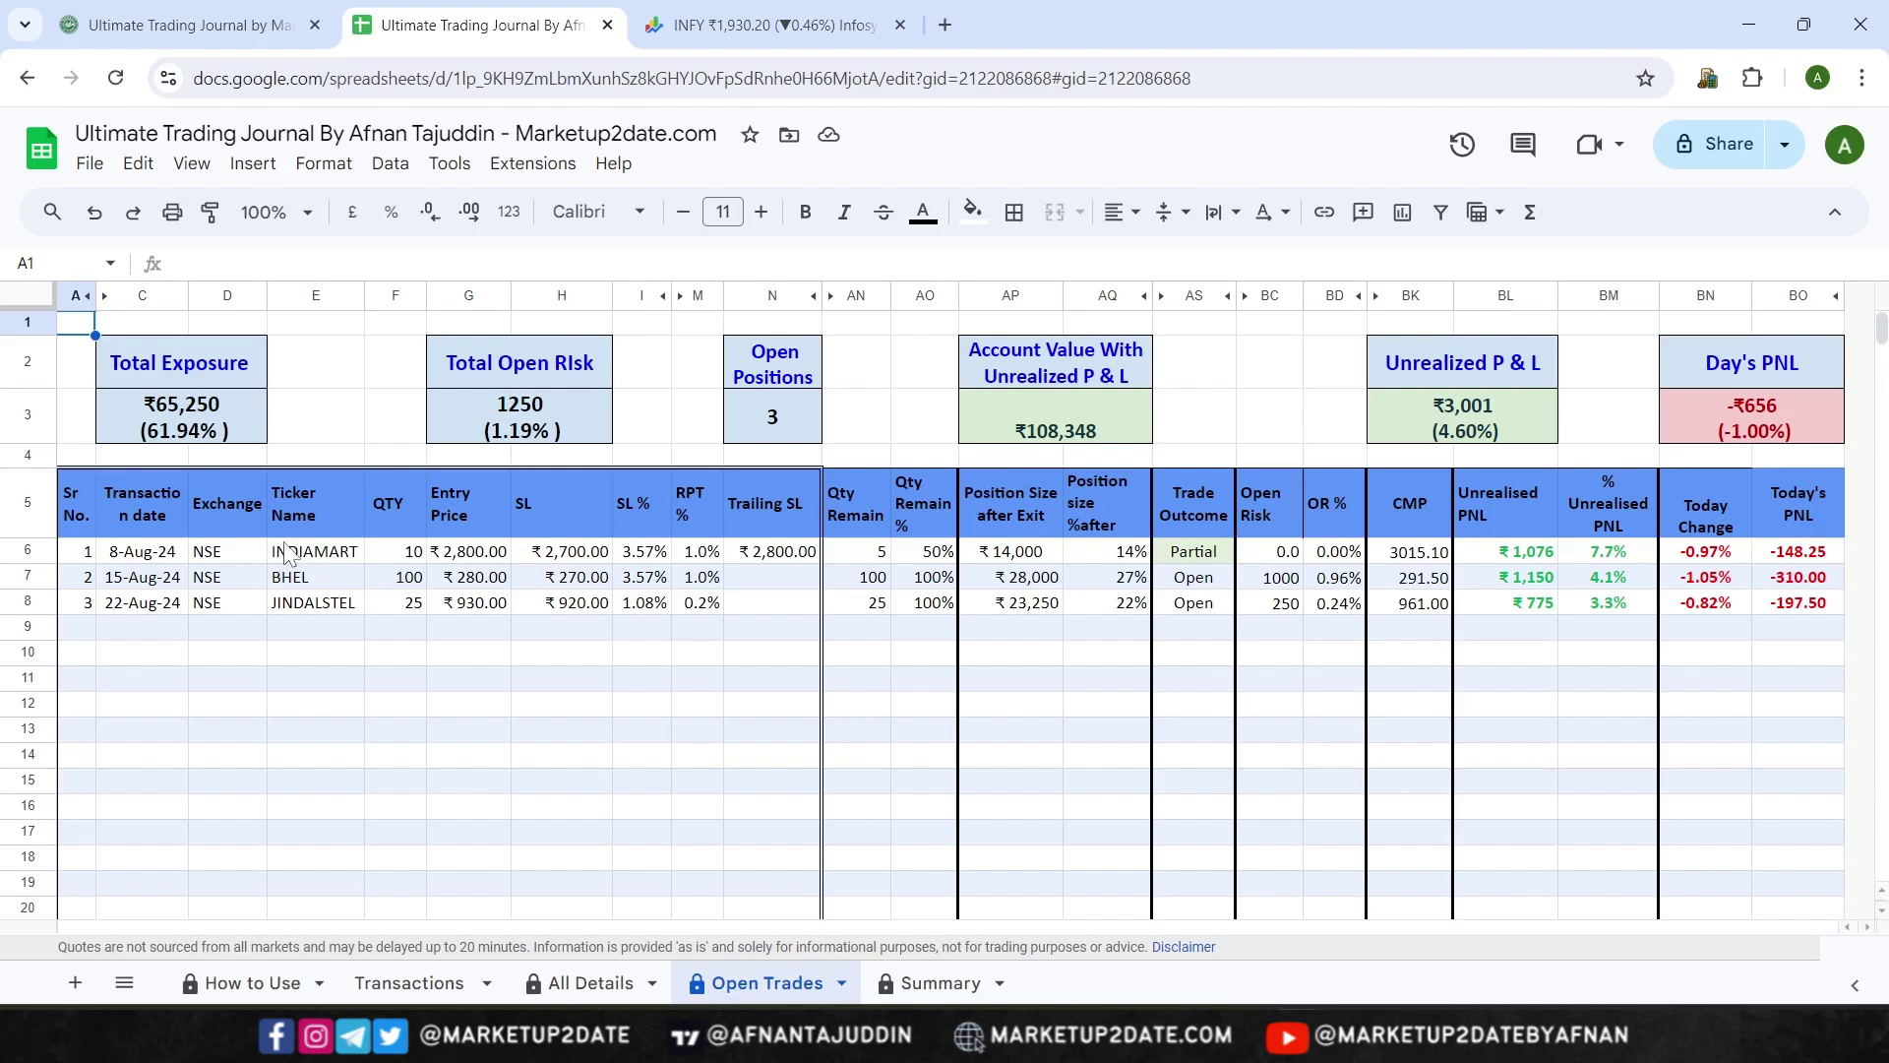
Inspect the Unrealized P&L, Day's PNL, Open Positions and Open Risk formulas, then open Summary
drag(1387, 557, 1407, 605)
click(1446, 421)
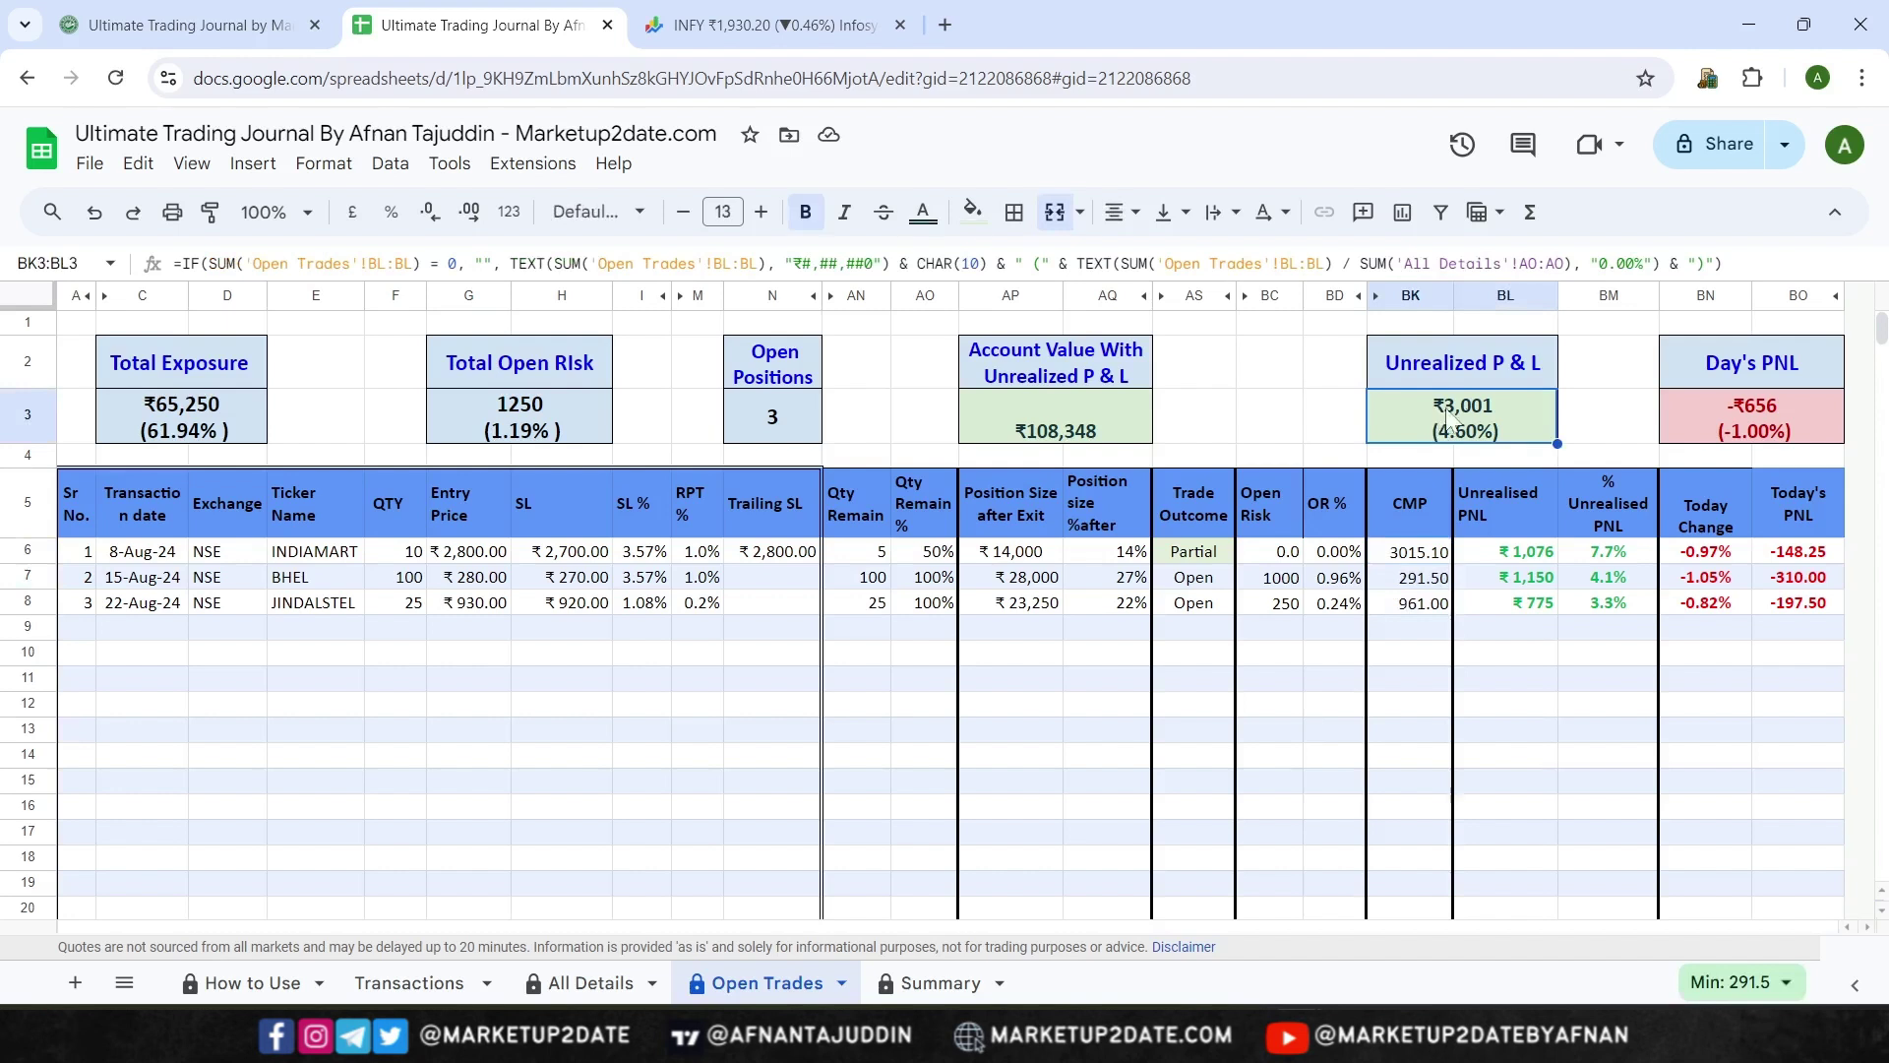
click(1721, 436)
click(764, 429)
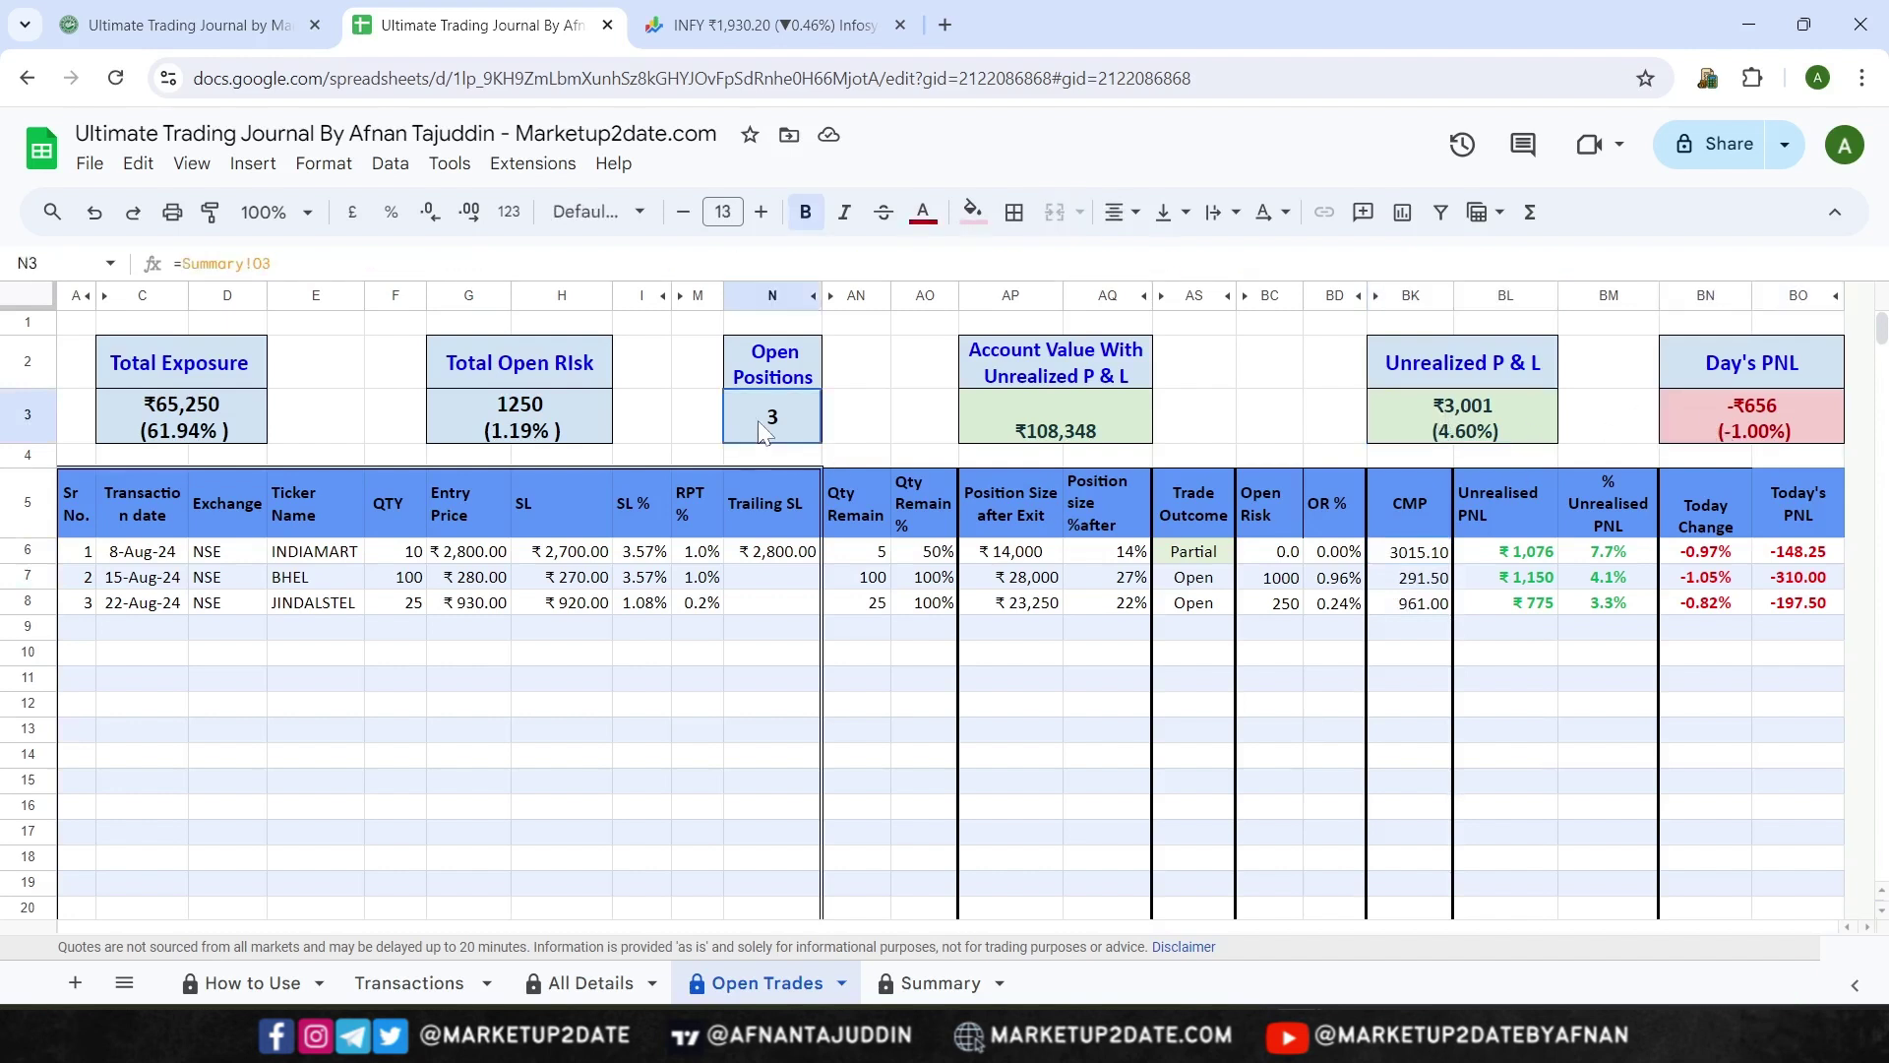
click(547, 435)
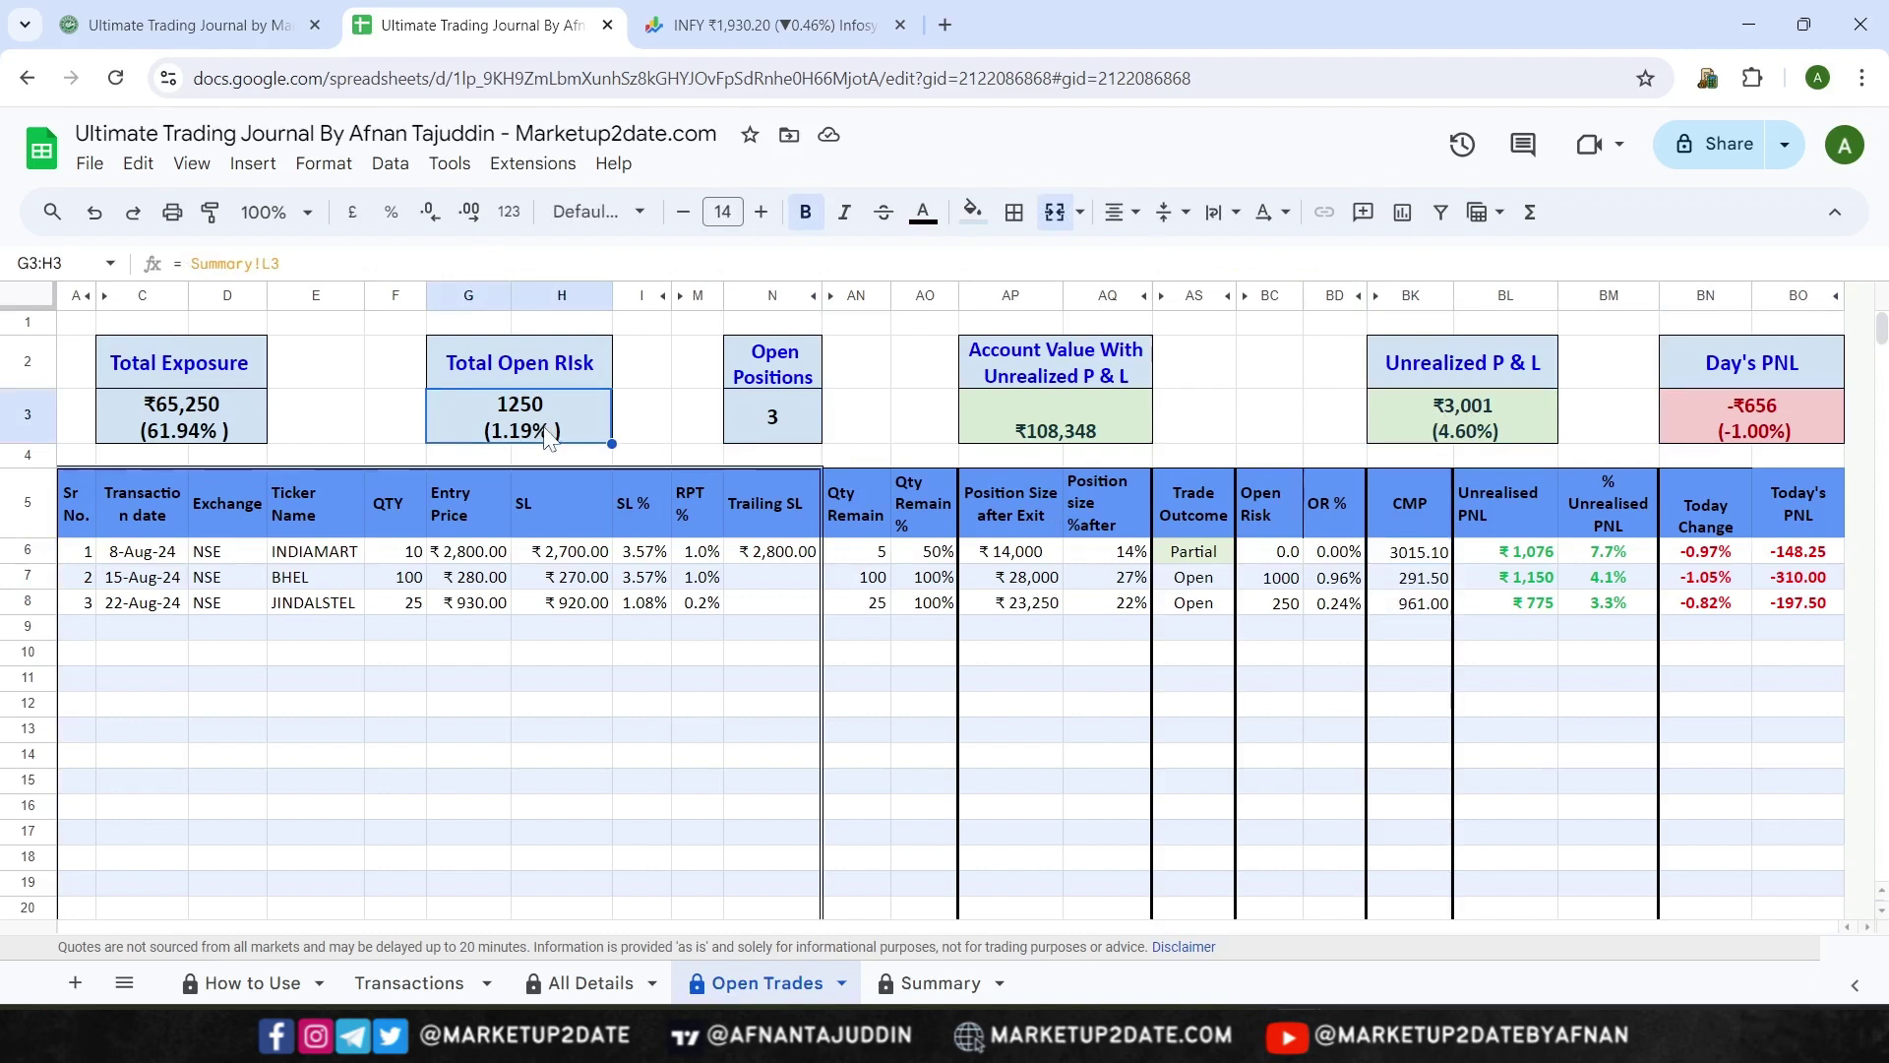
click(903, 986)
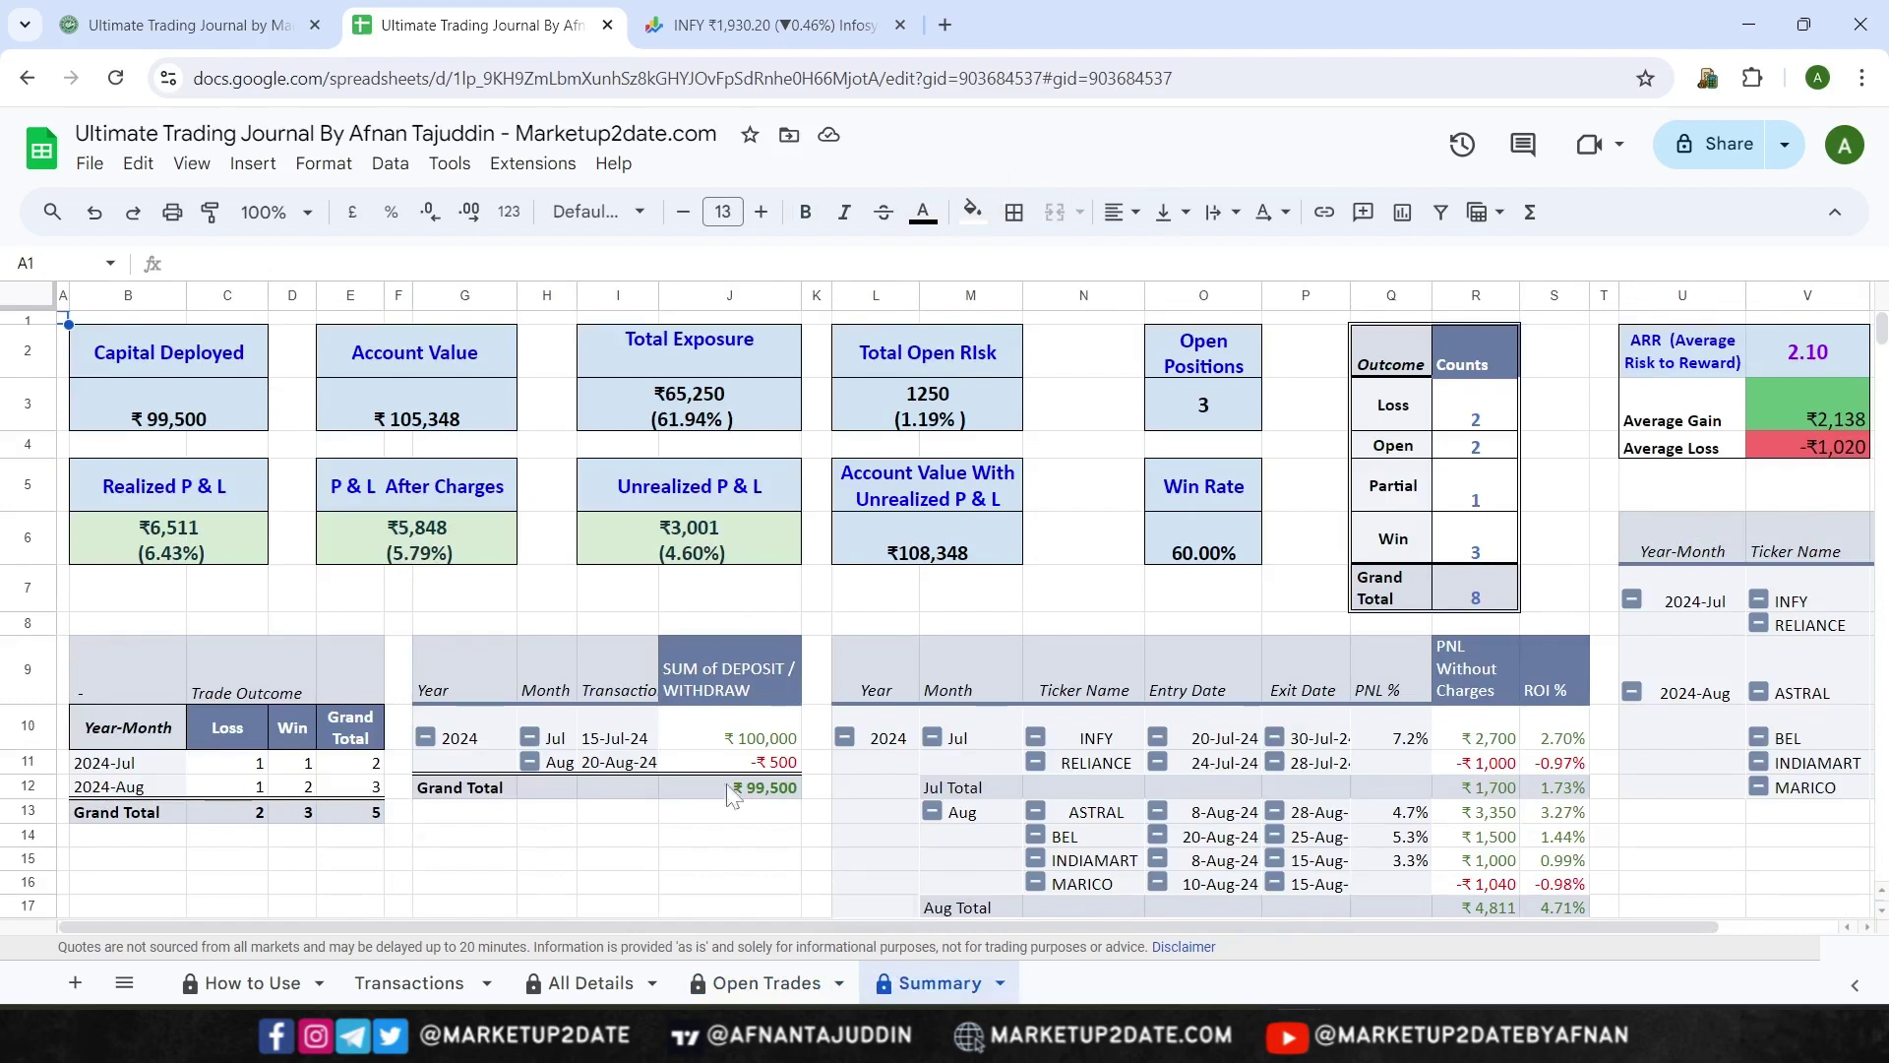
click(483, 599)
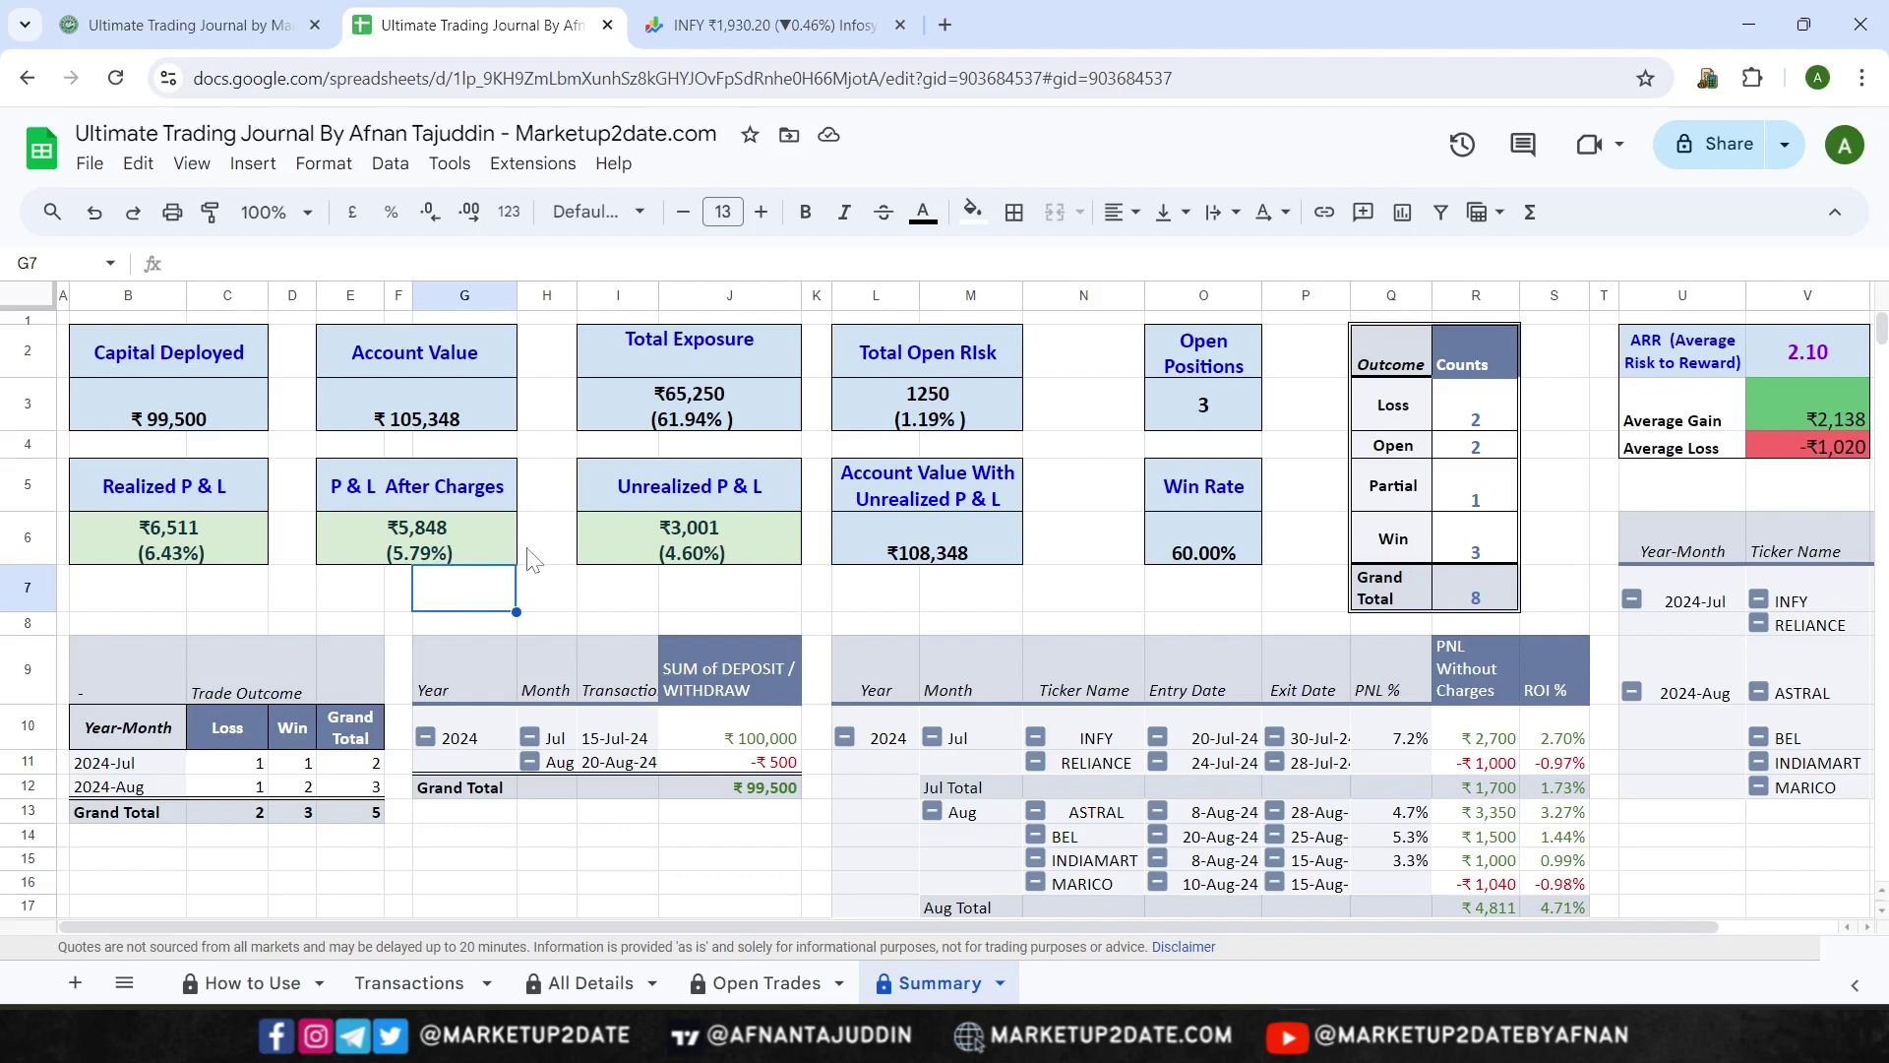
click(448, 556)
click(544, 591)
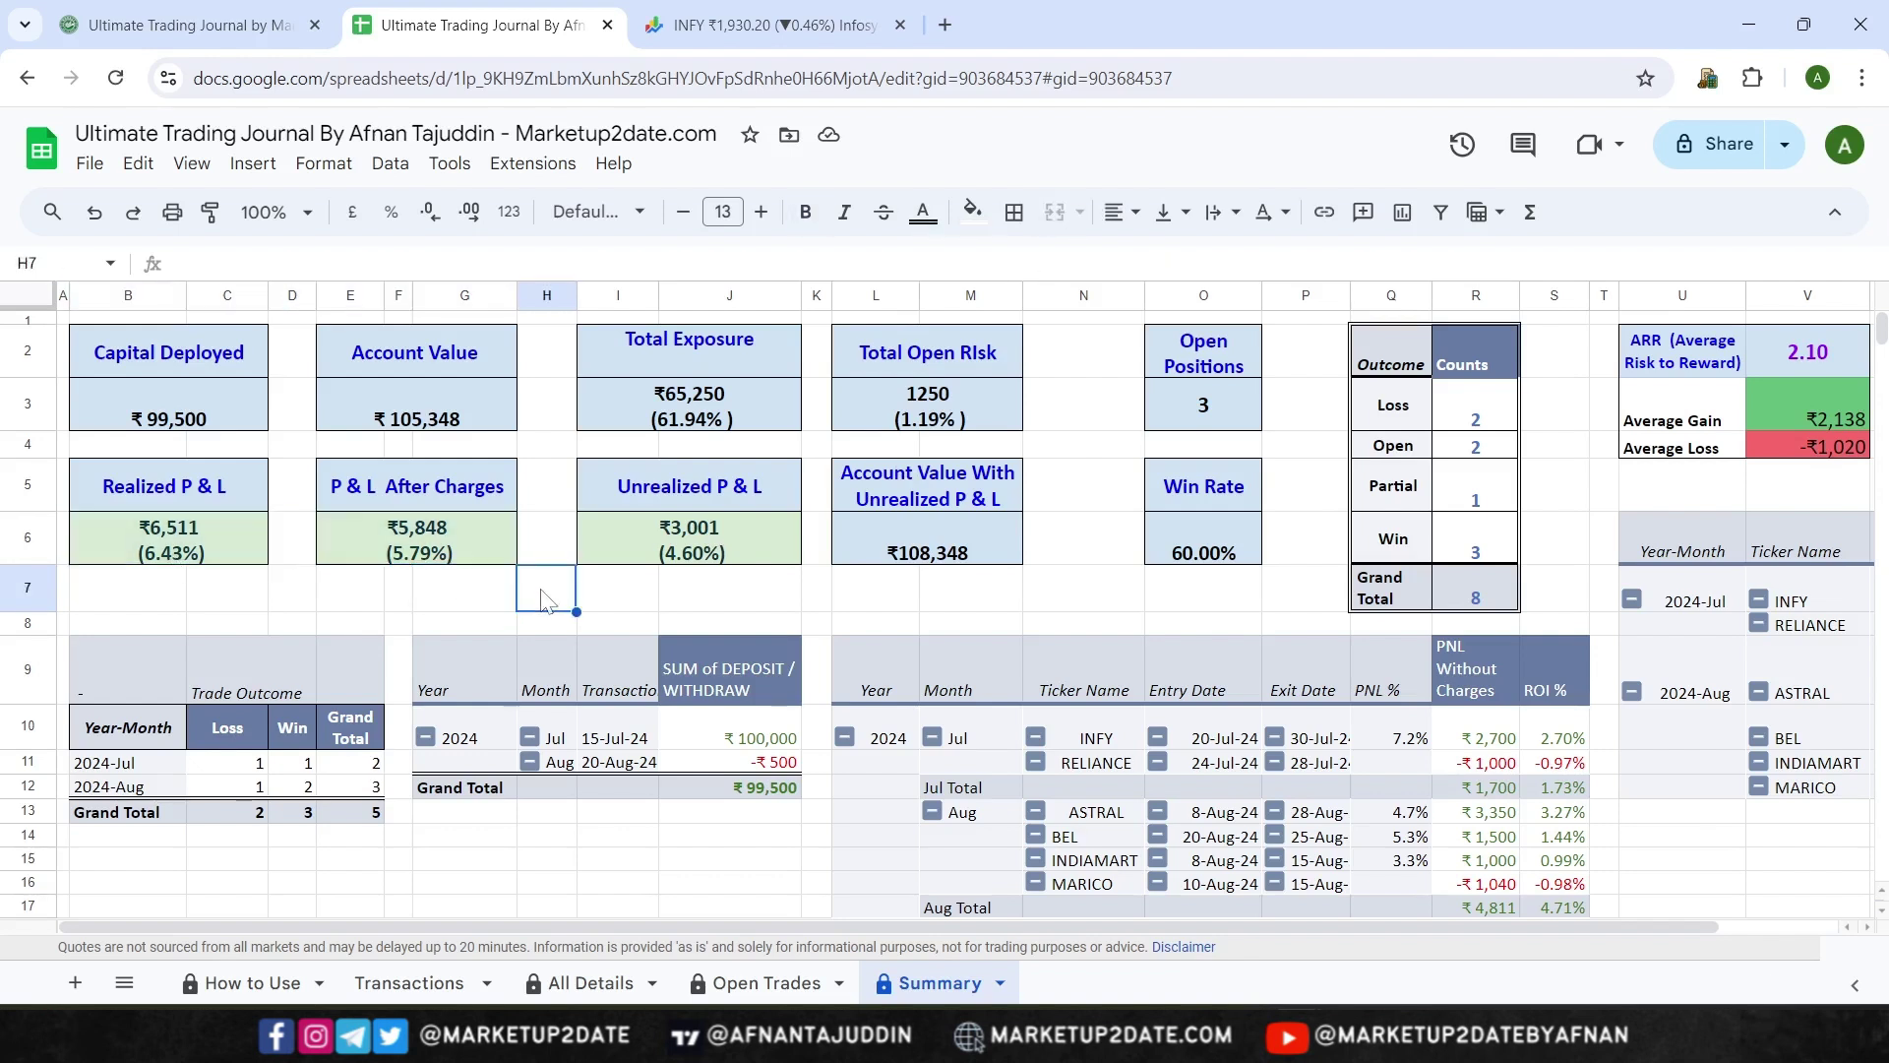
click(1178, 549)
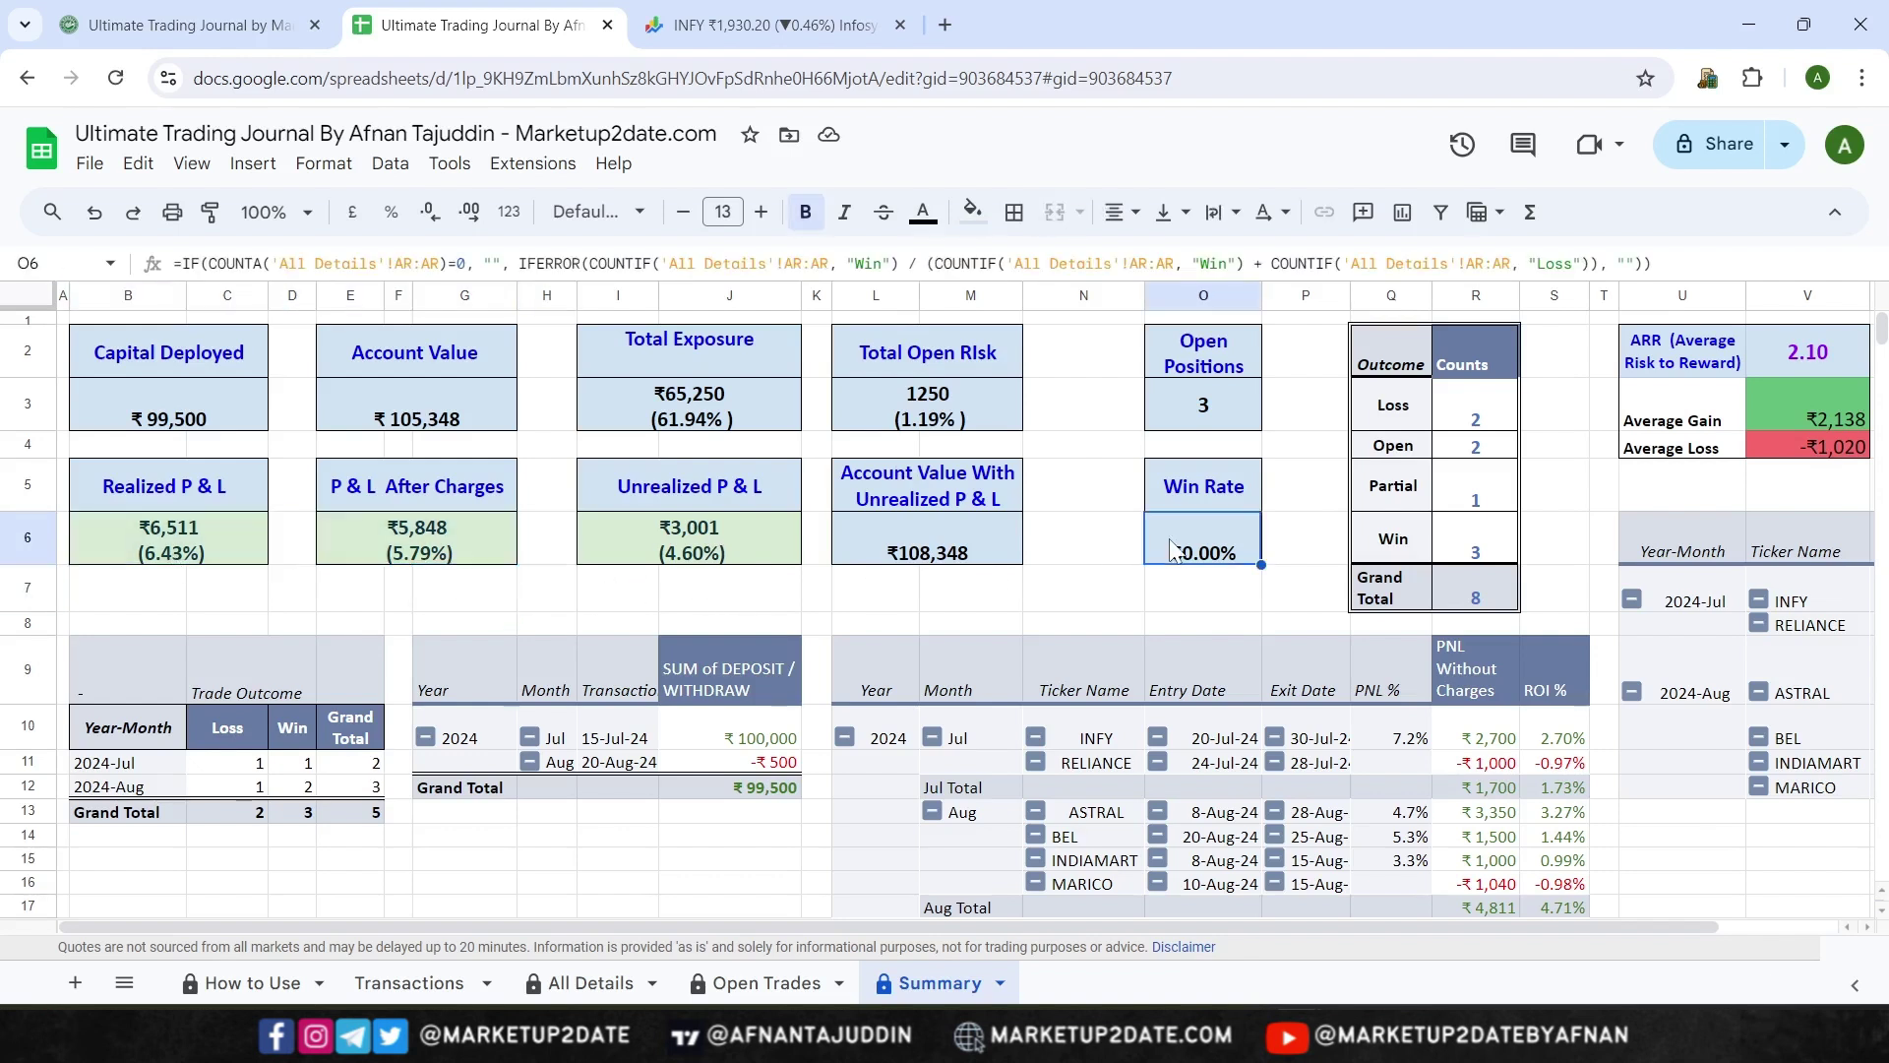
drag(1421, 411, 1490, 582)
click(1492, 590)
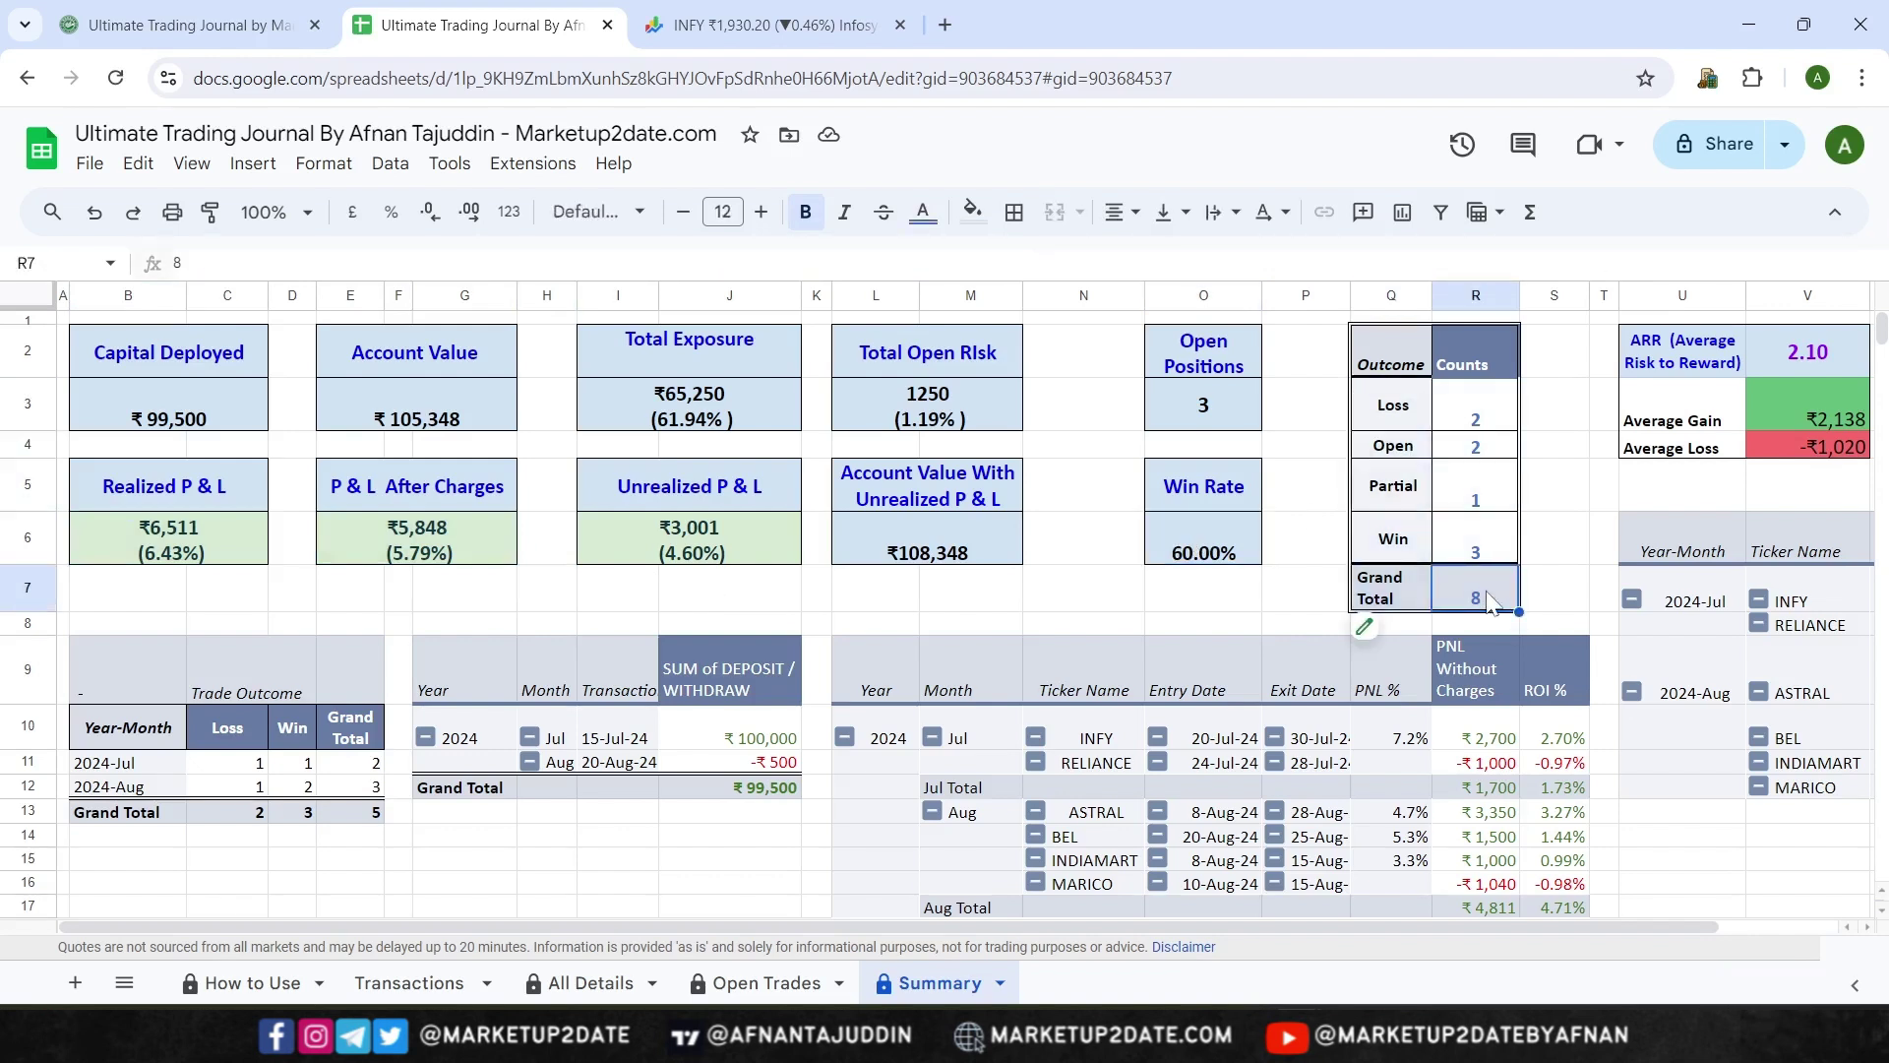
click(1554, 529)
drag(1645, 928, 1761, 937)
click(1676, 357)
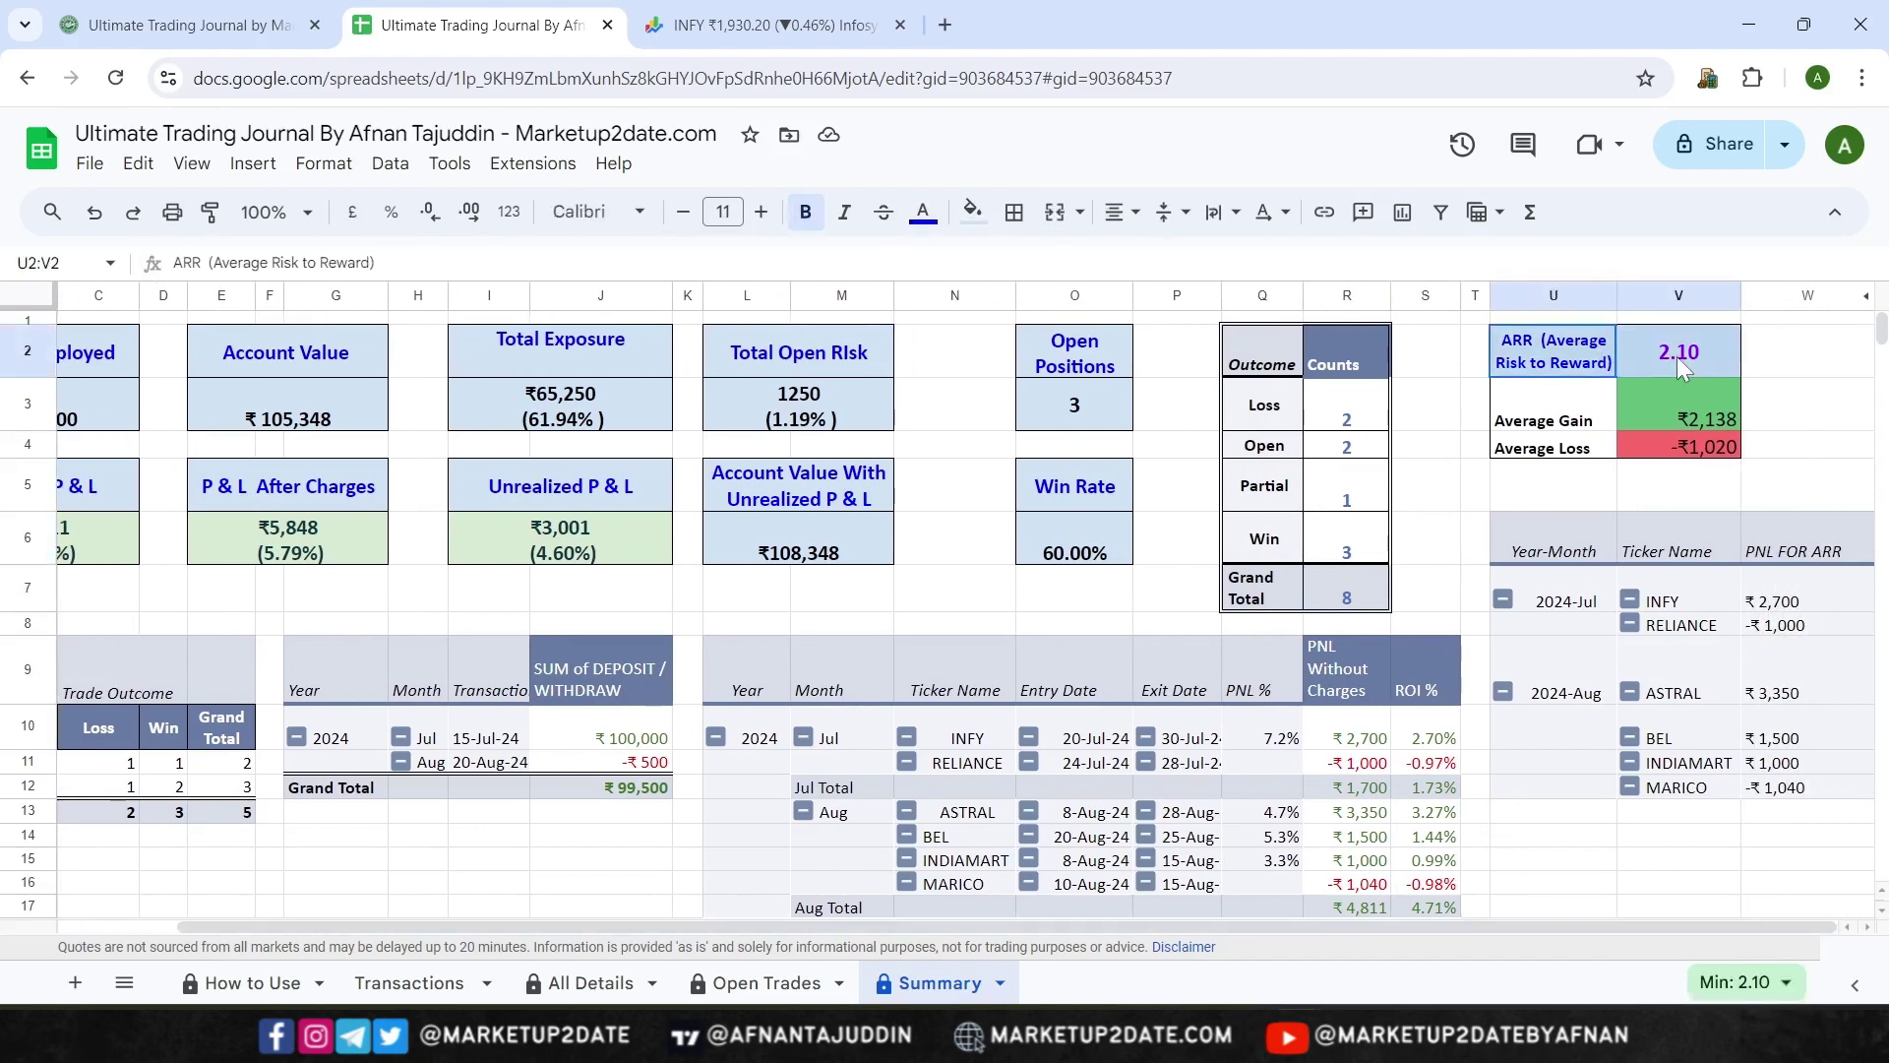
click(1590, 506)
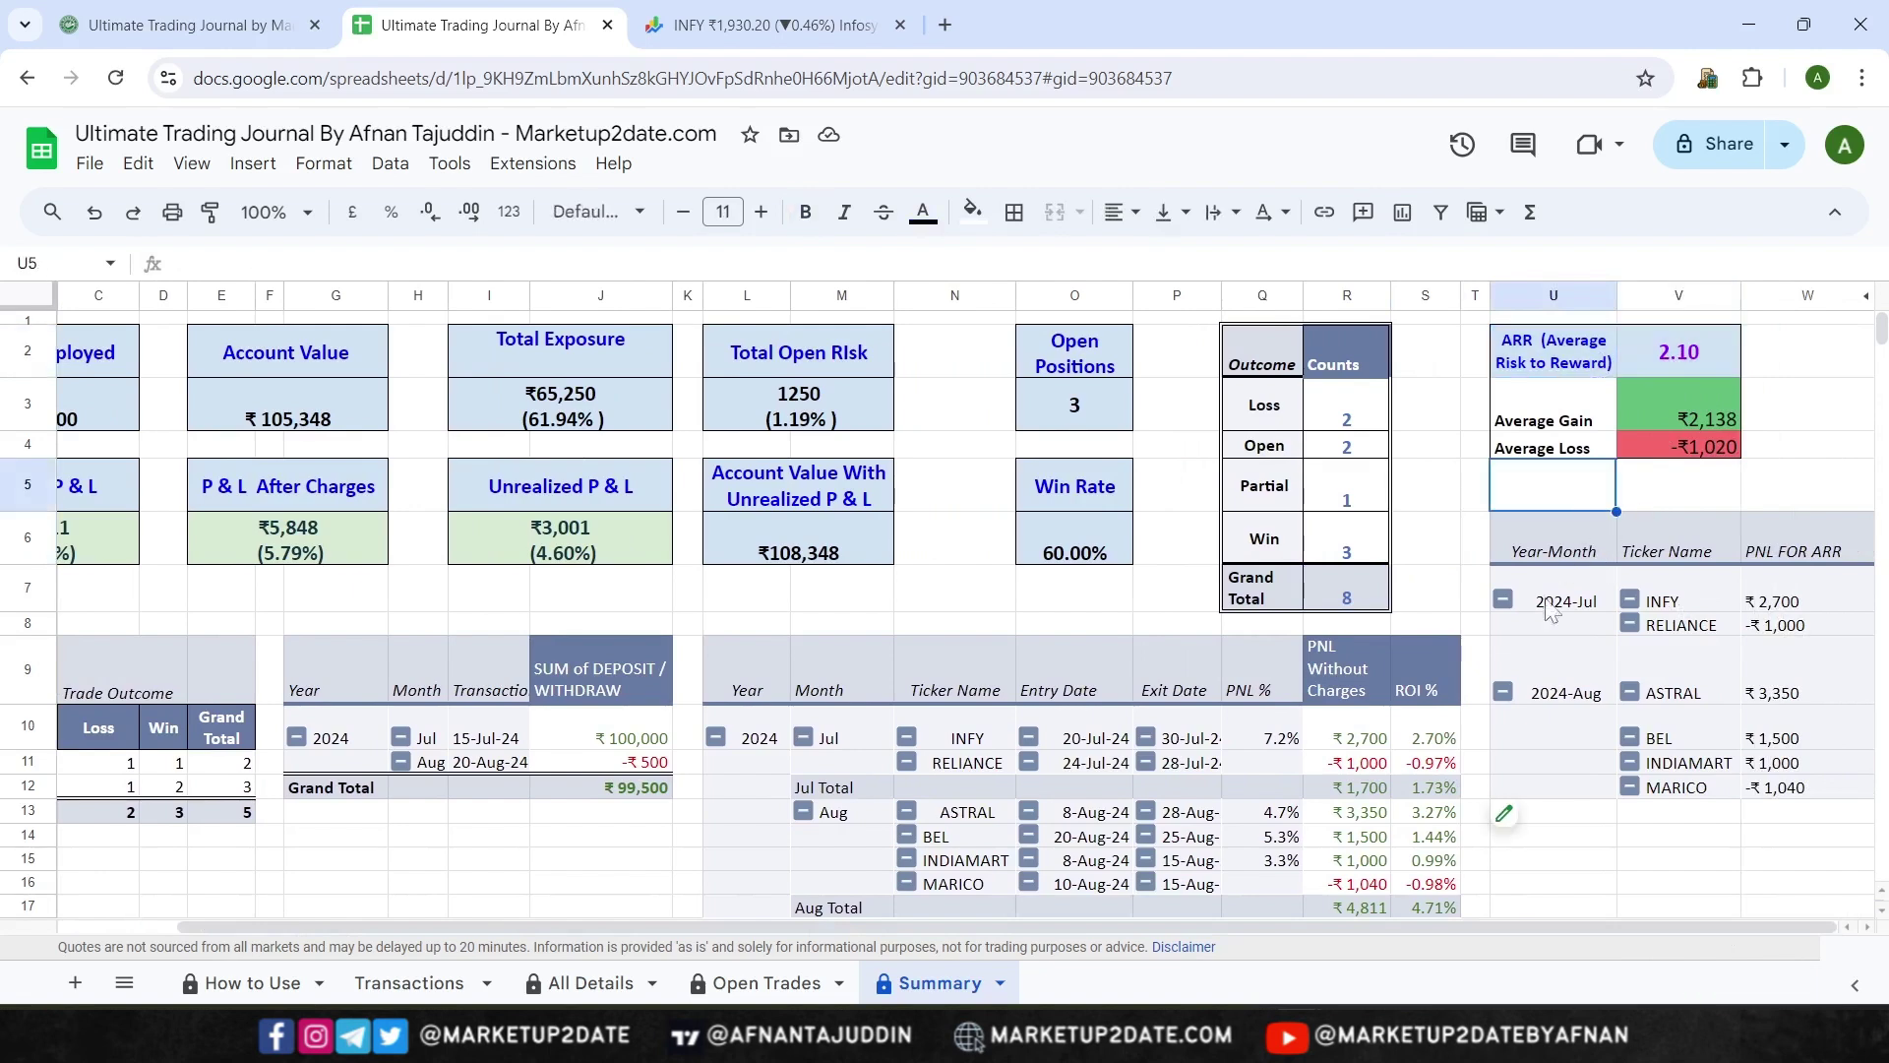
click(1502, 694)
click(1214, 676)
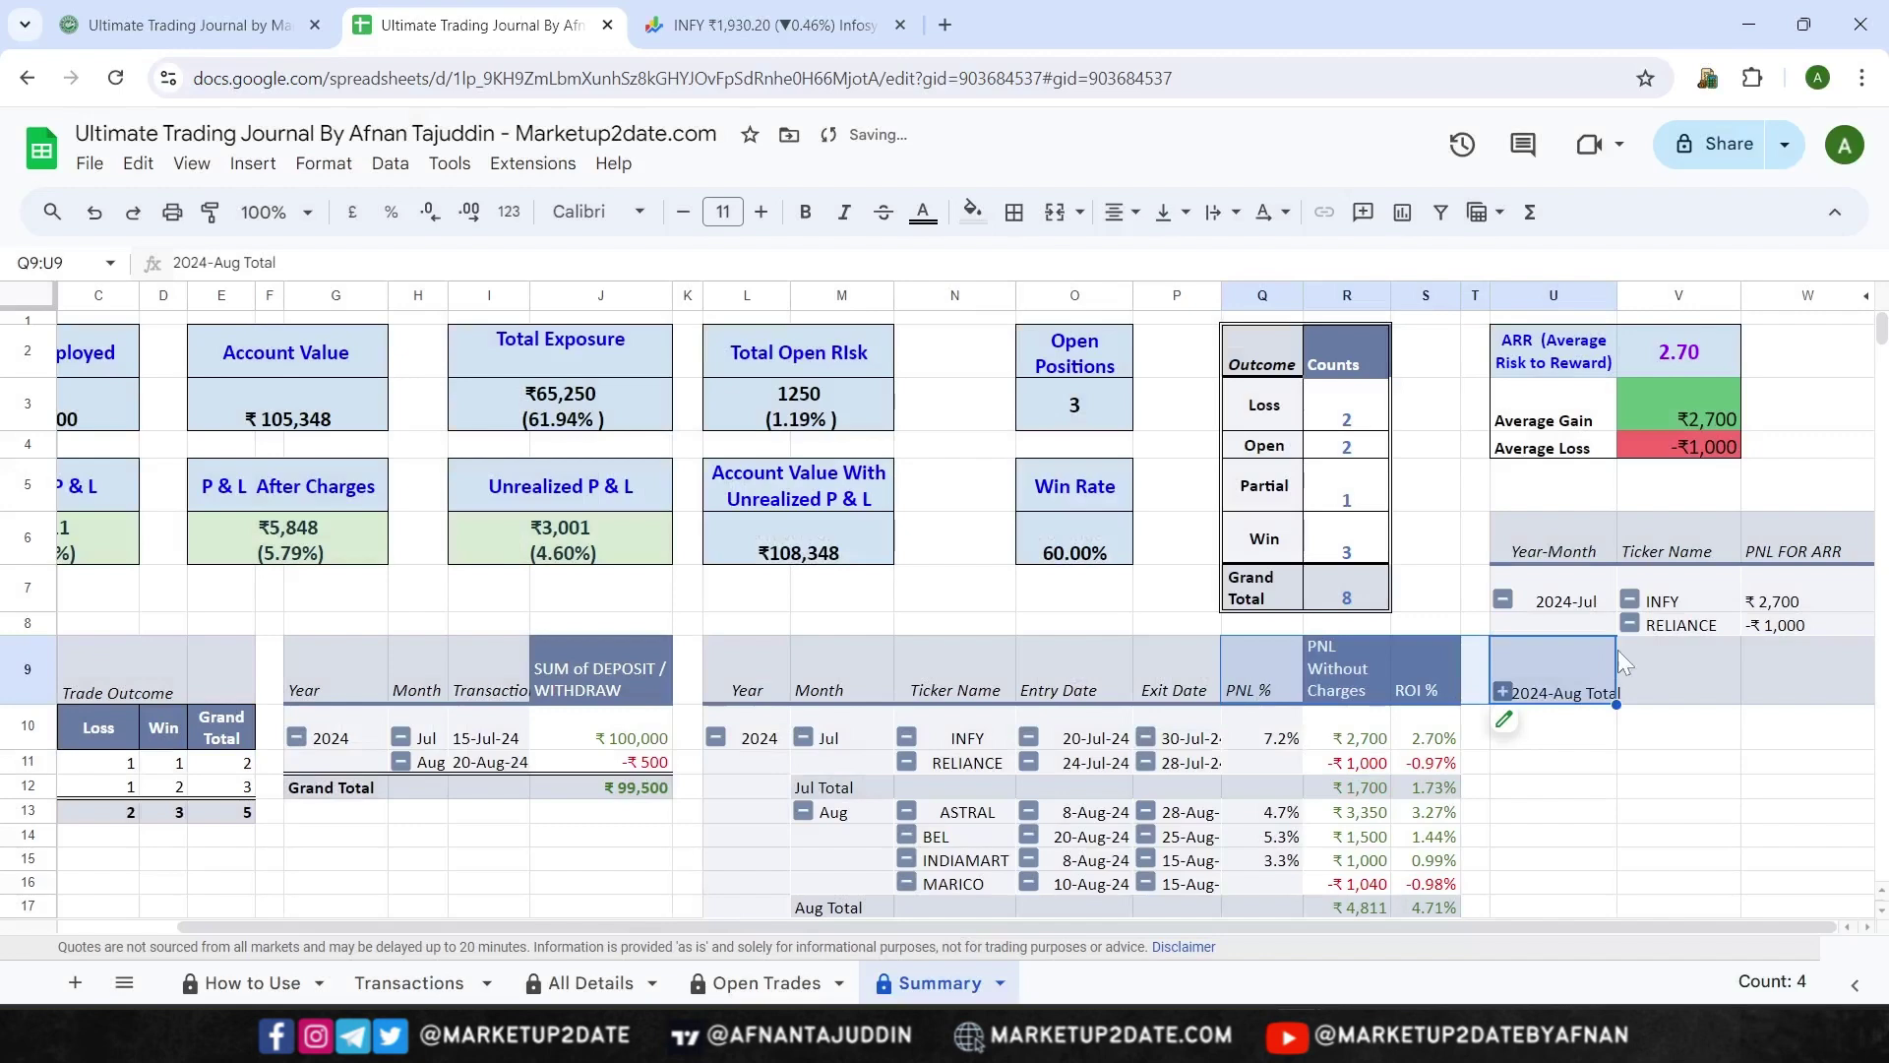
click(1501, 692)
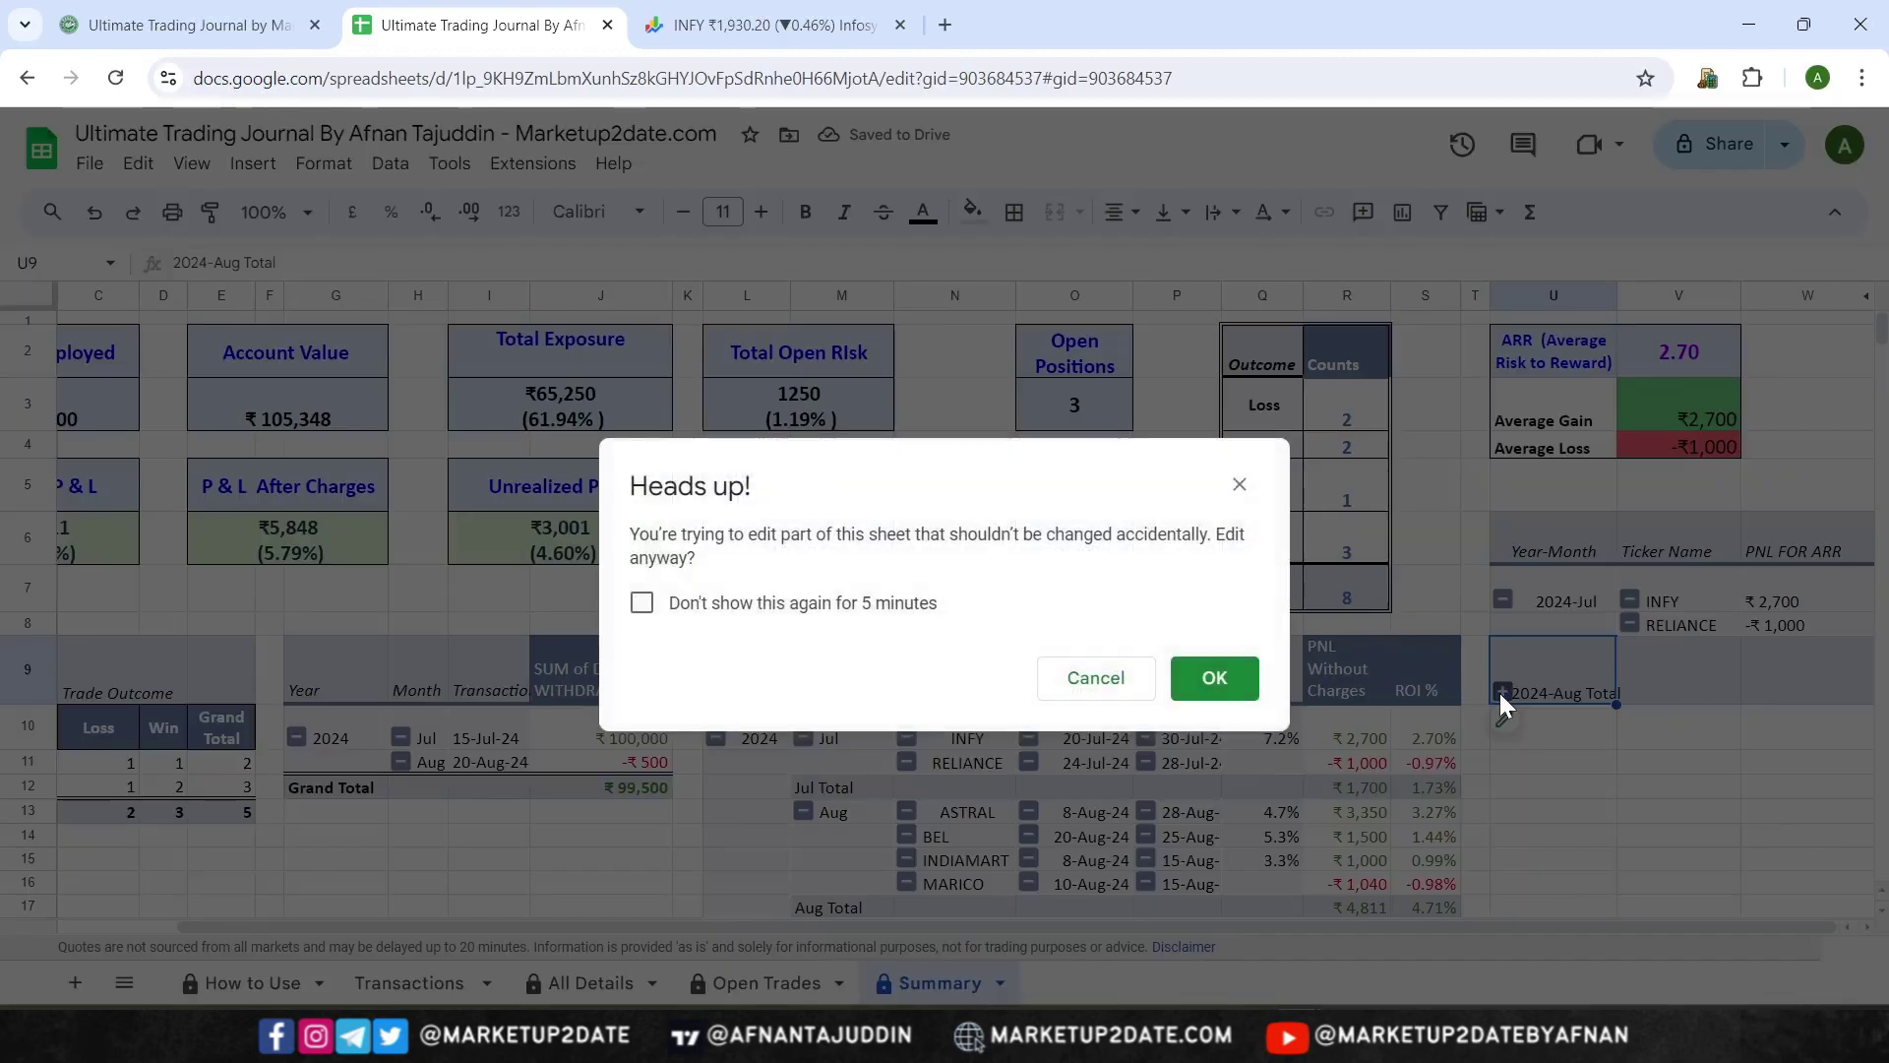
click(1214, 678)
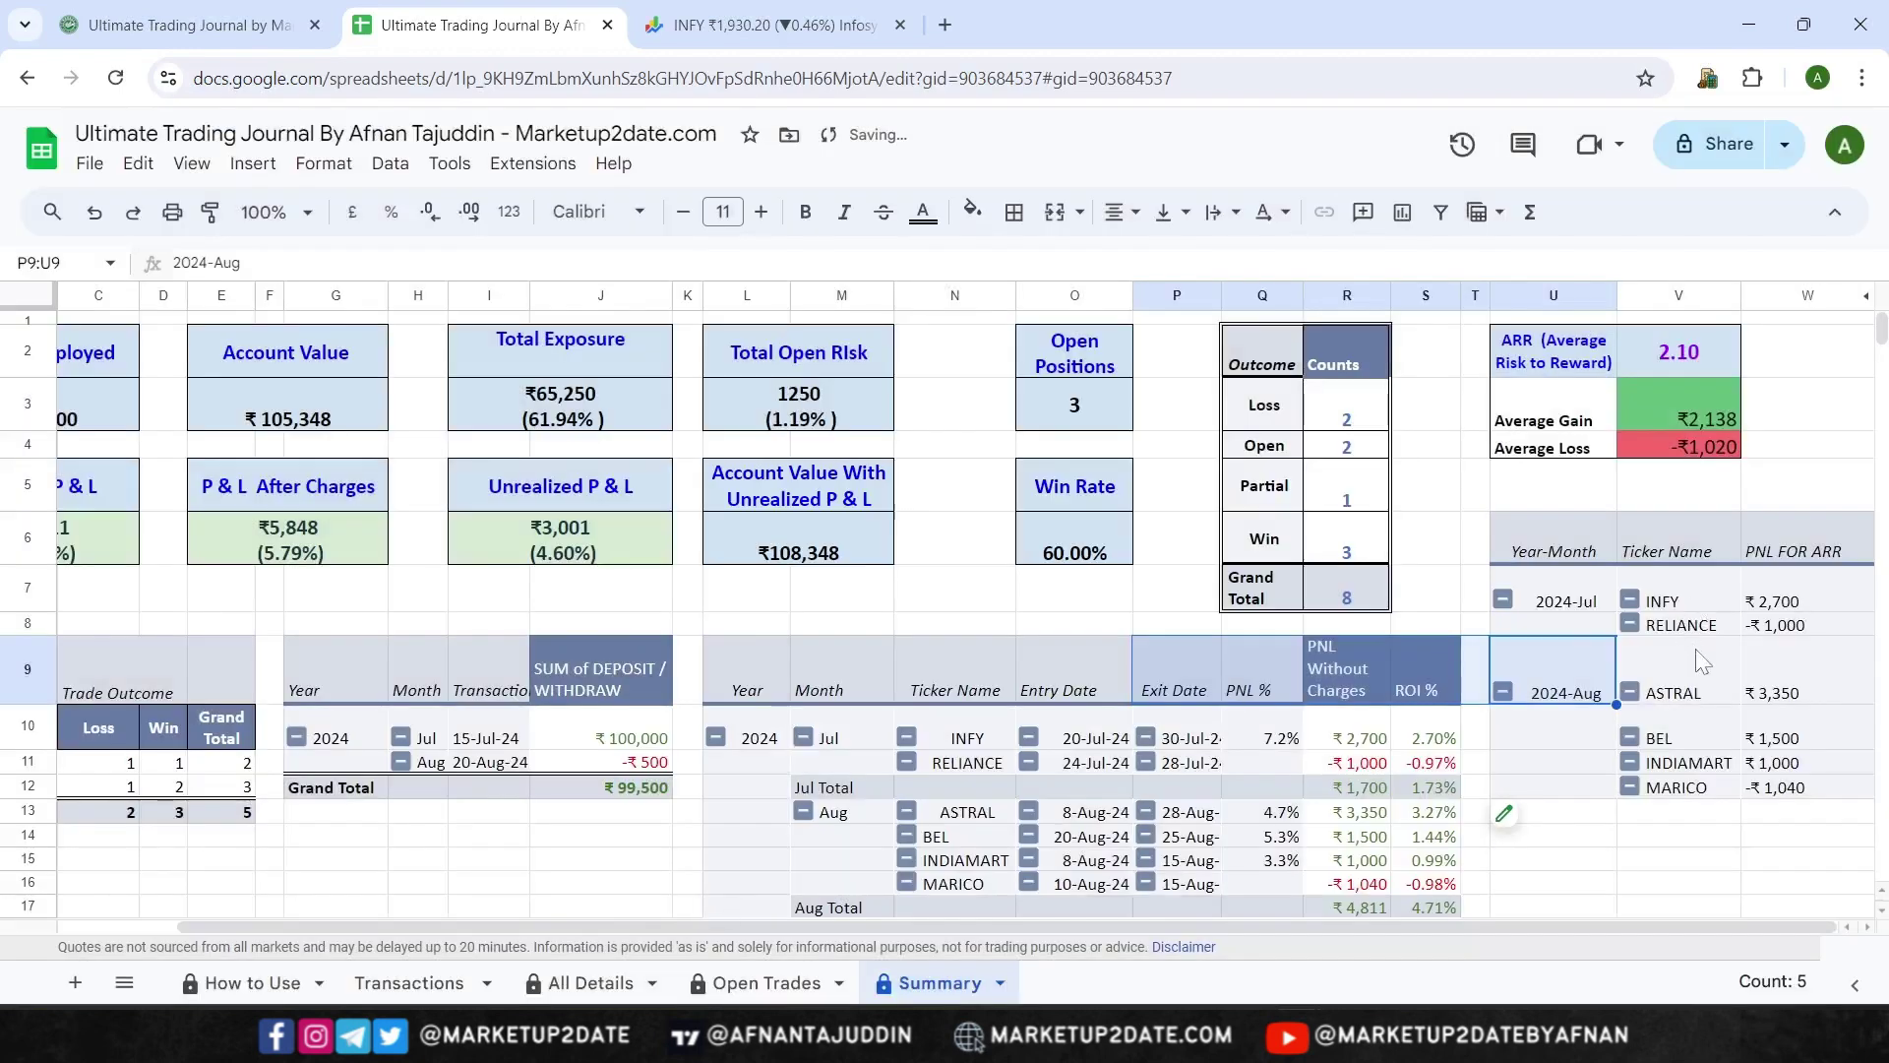
scroll(1354, 678, down, 2)
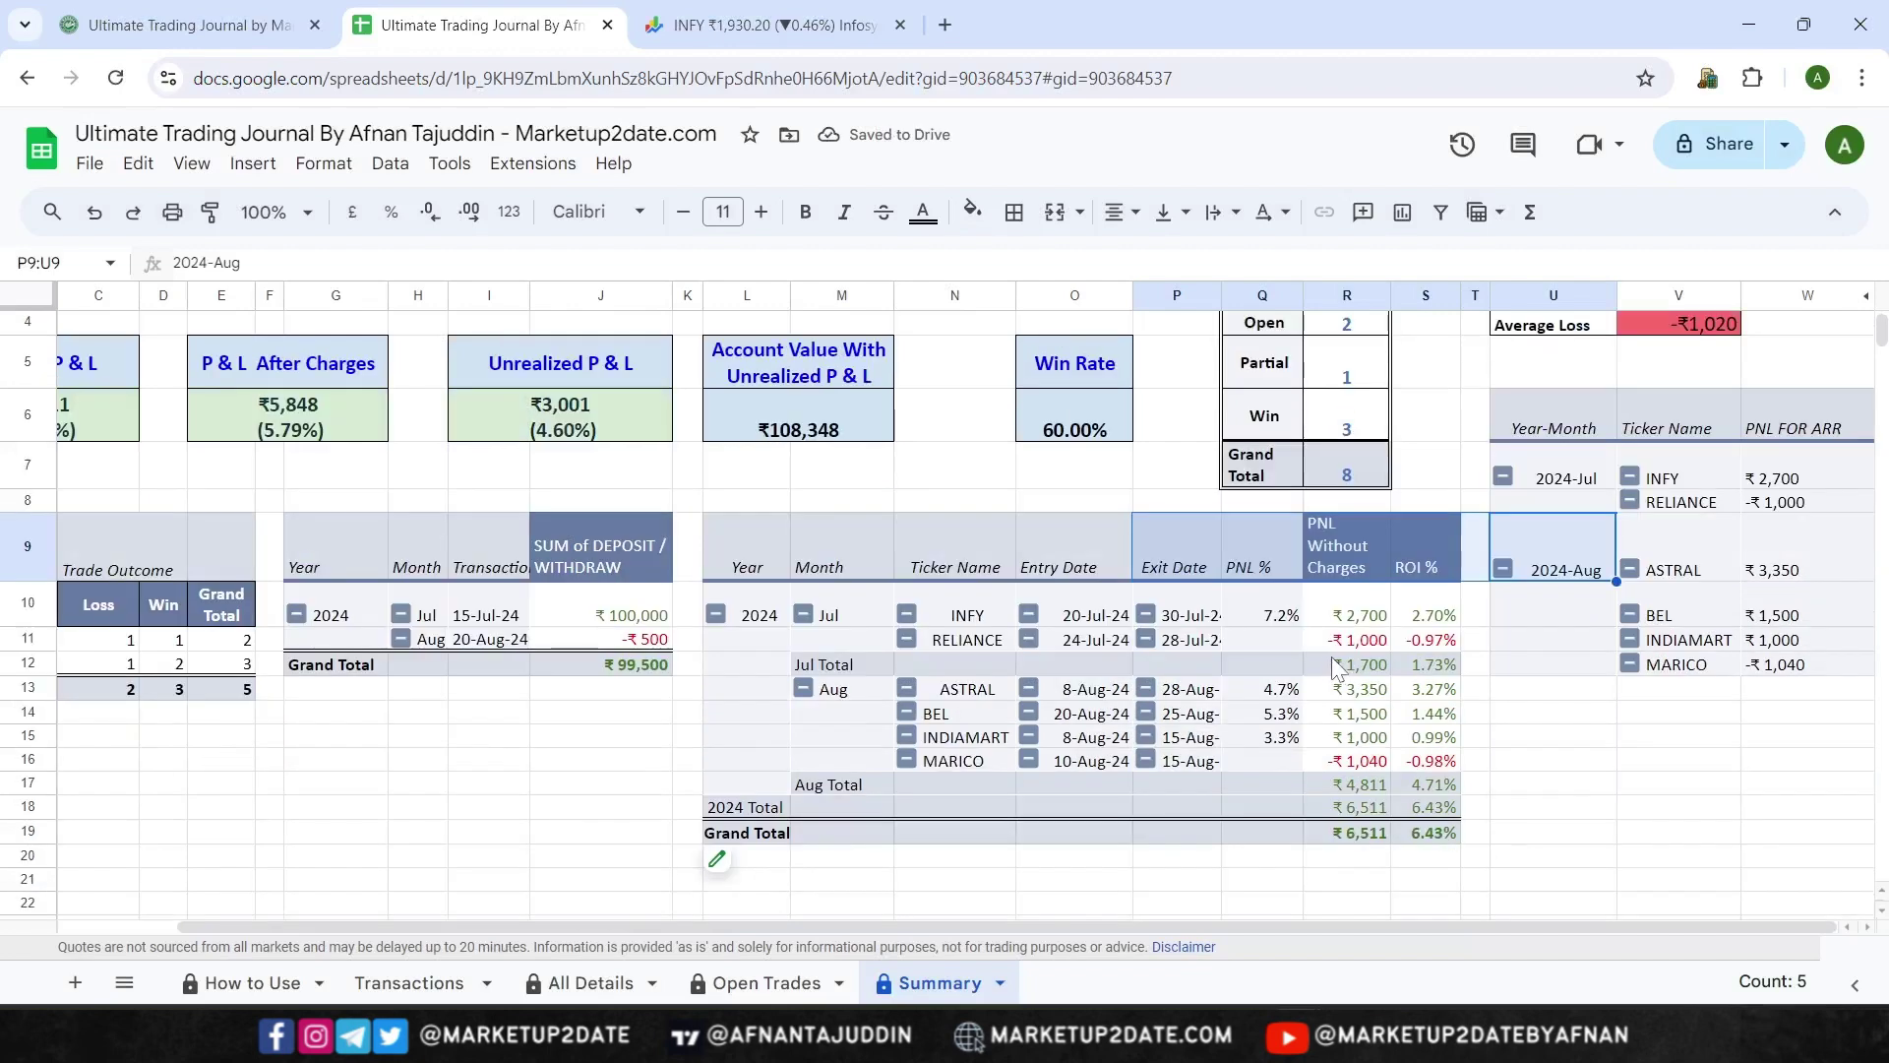
drag(747, 551, 1375, 777)
drag(864, 671, 1433, 671)
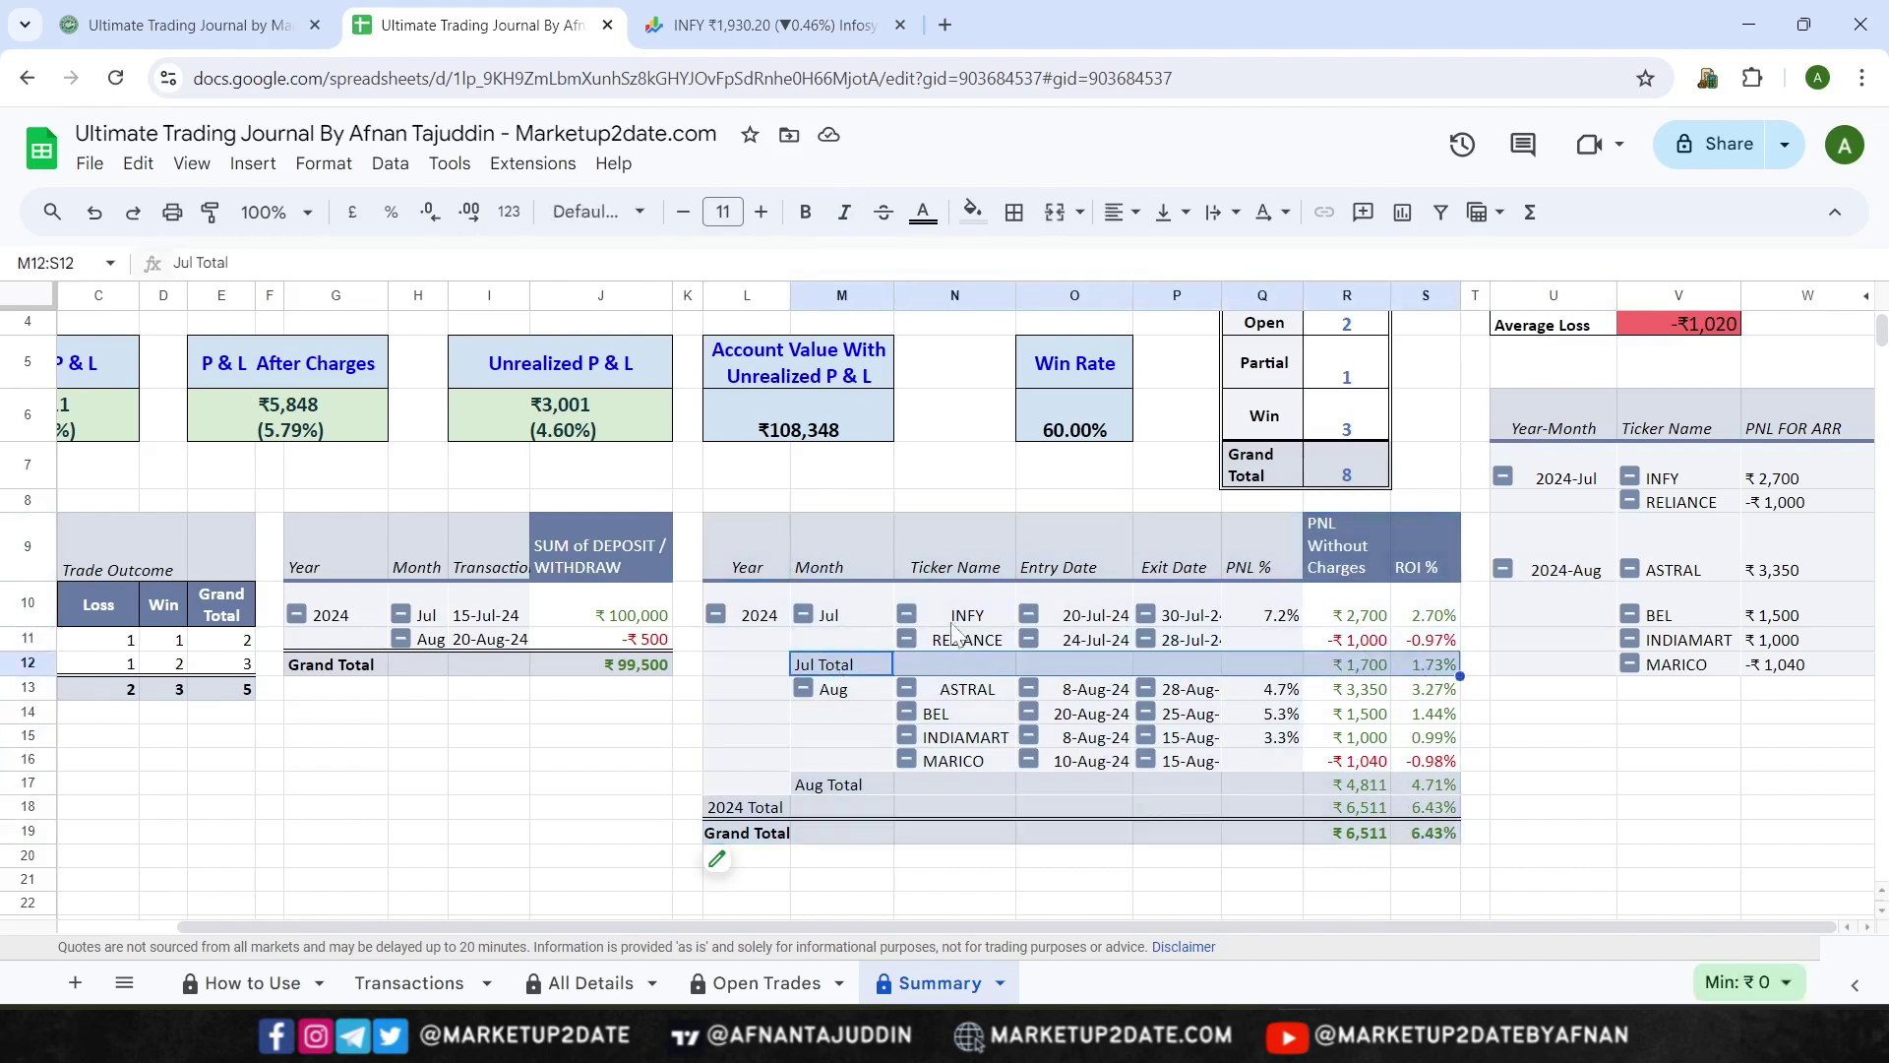
click(1102, 618)
click(1201, 620)
click(1270, 620)
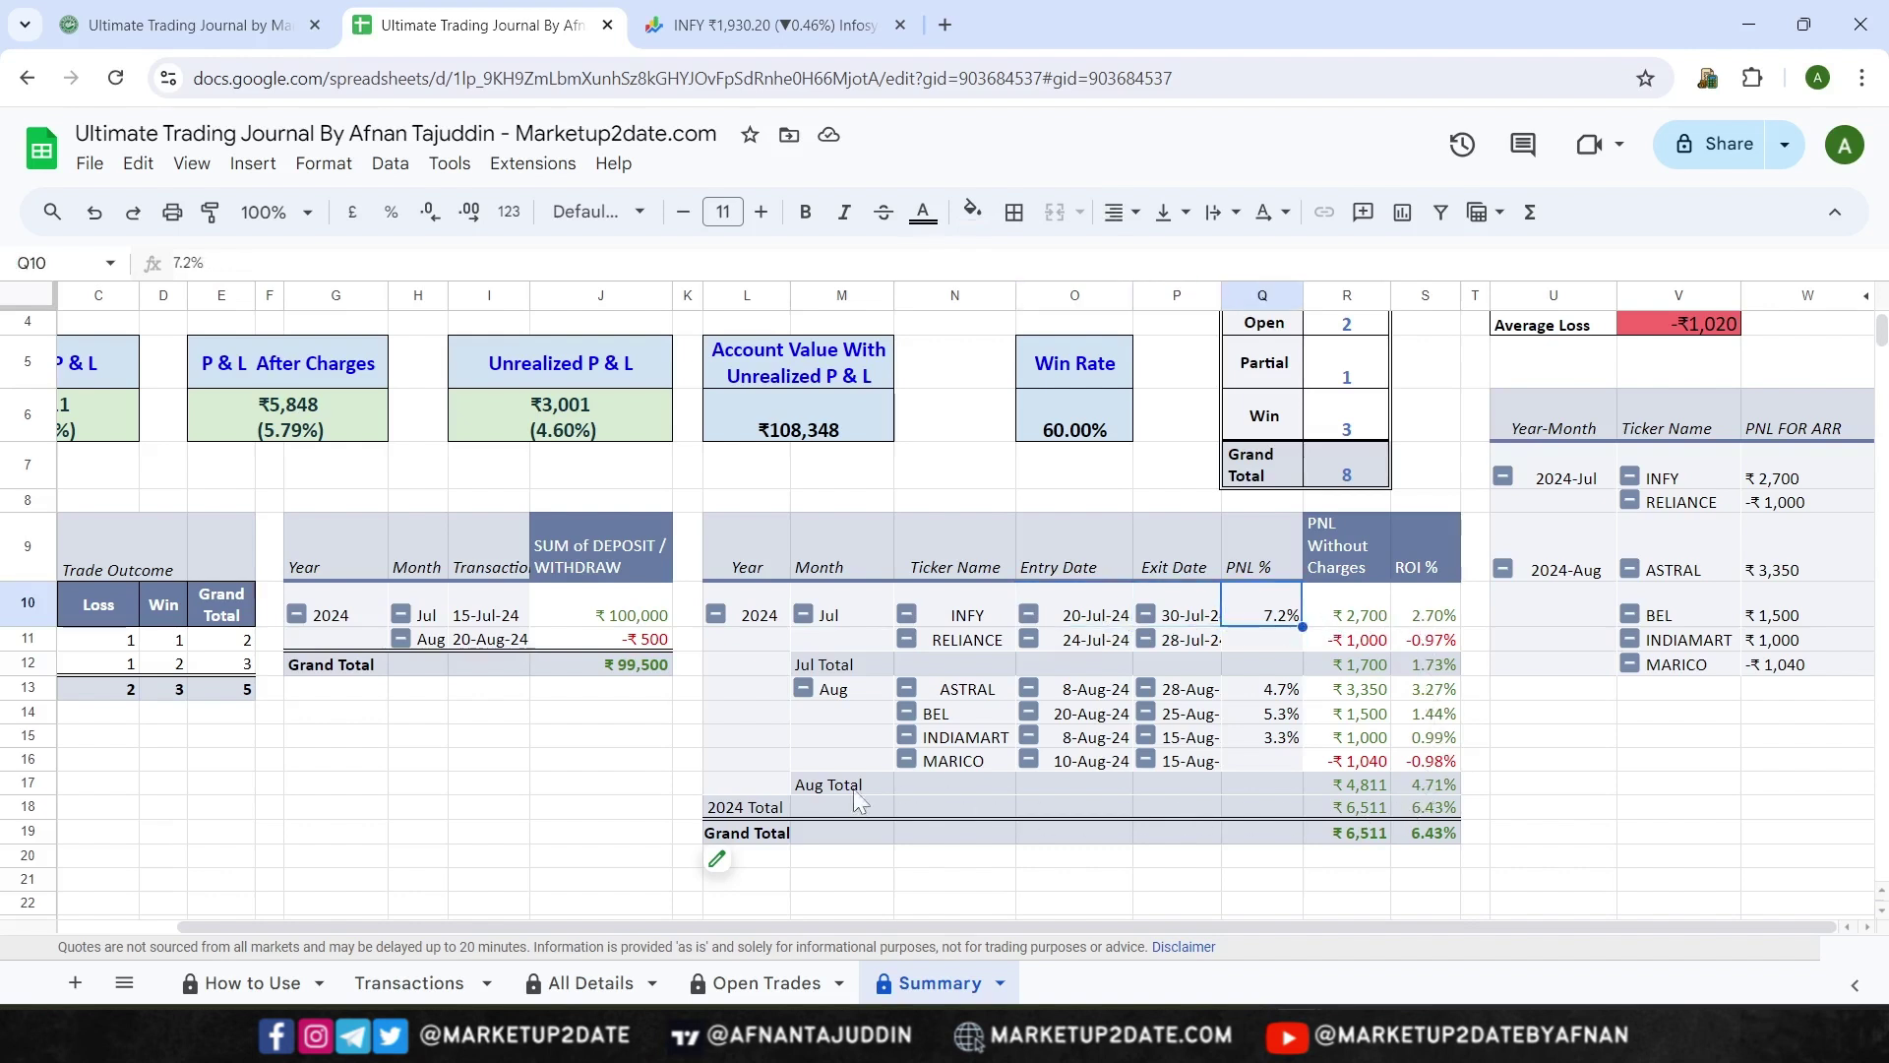
drag(836, 929, 672, 972)
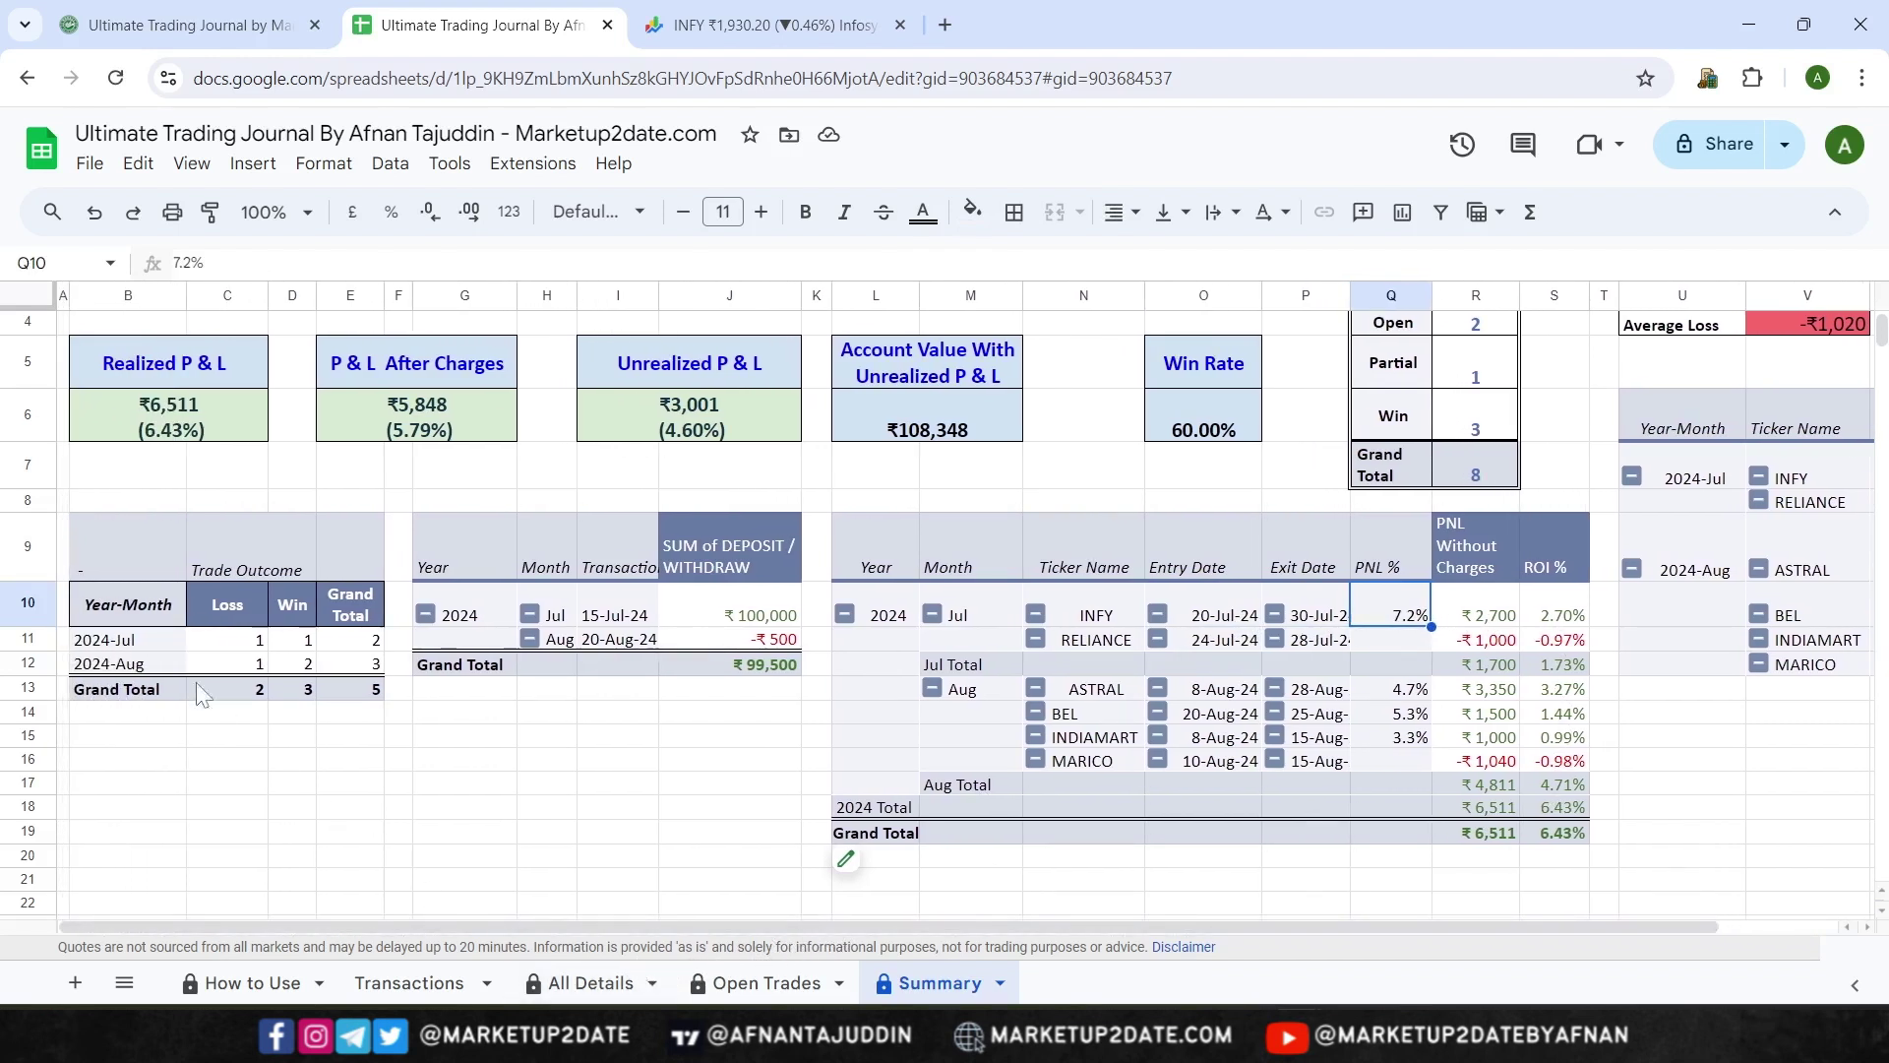
click(143, 579)
drag(143, 588, 345, 687)
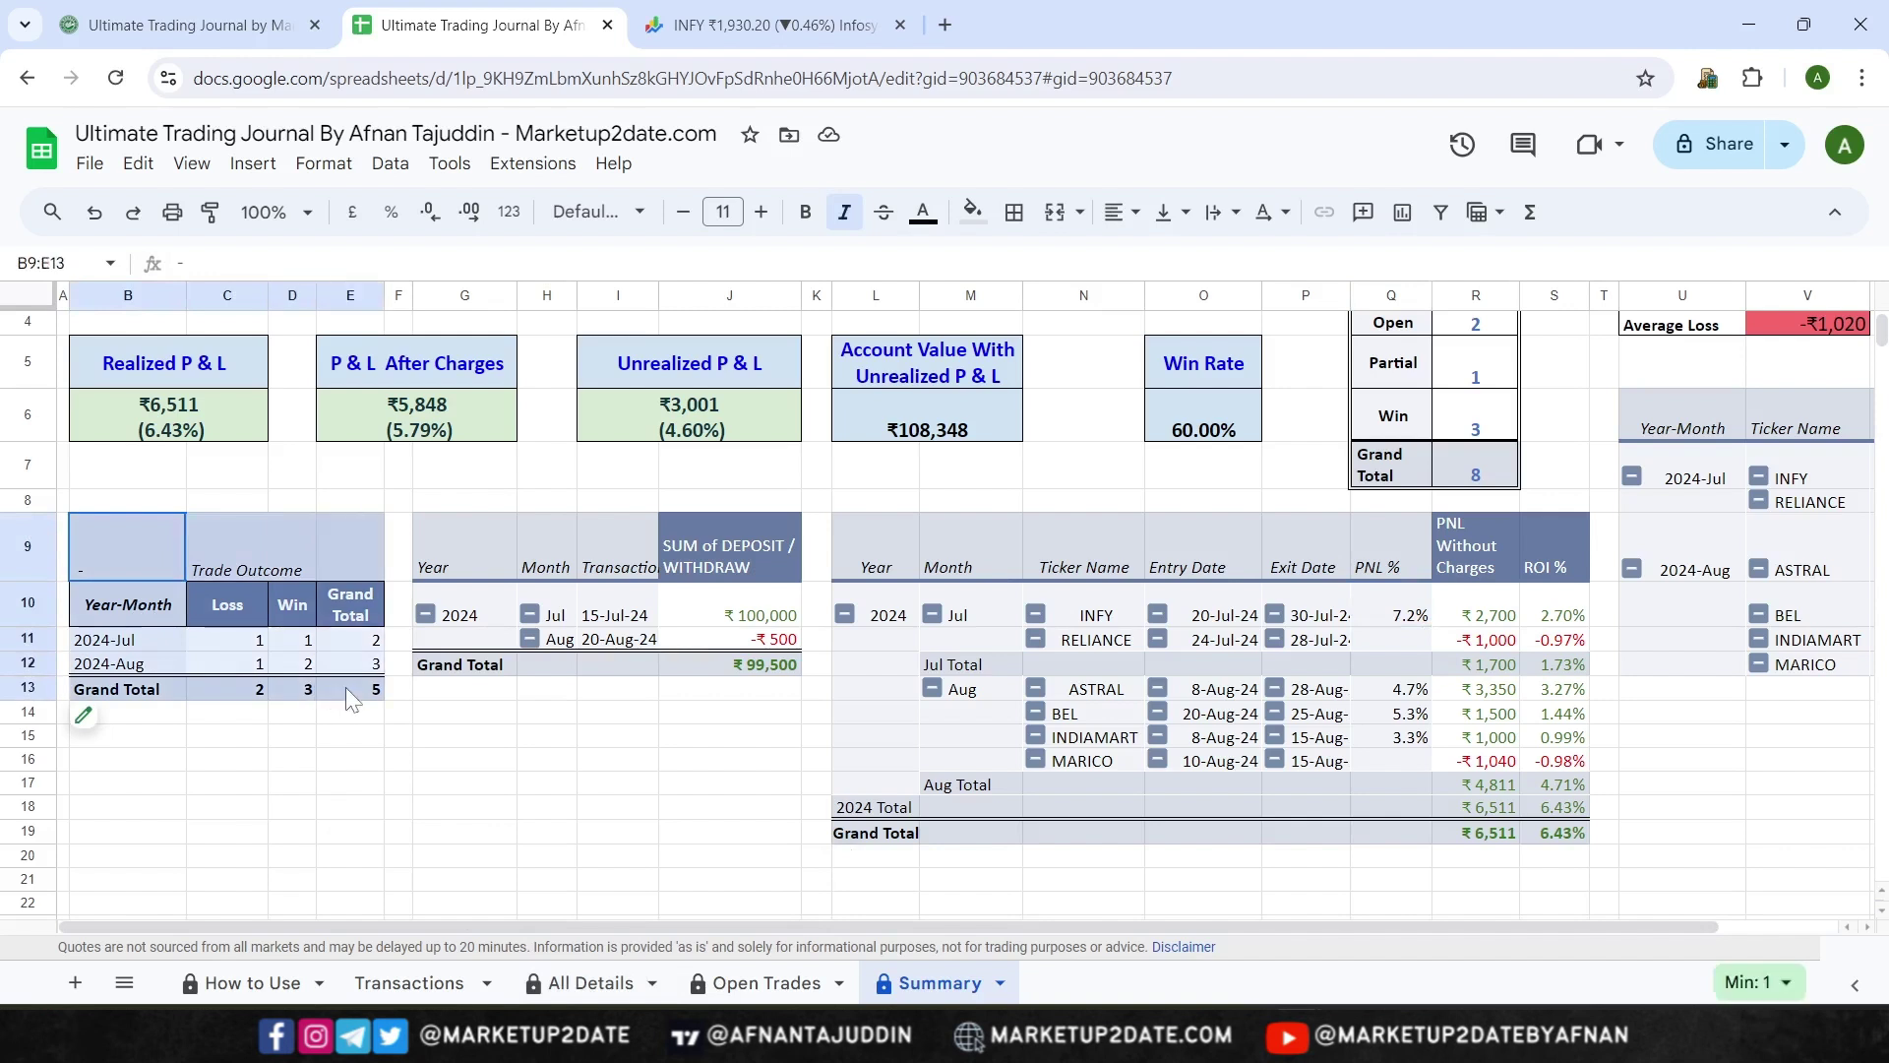
drag(451, 539, 755, 679)
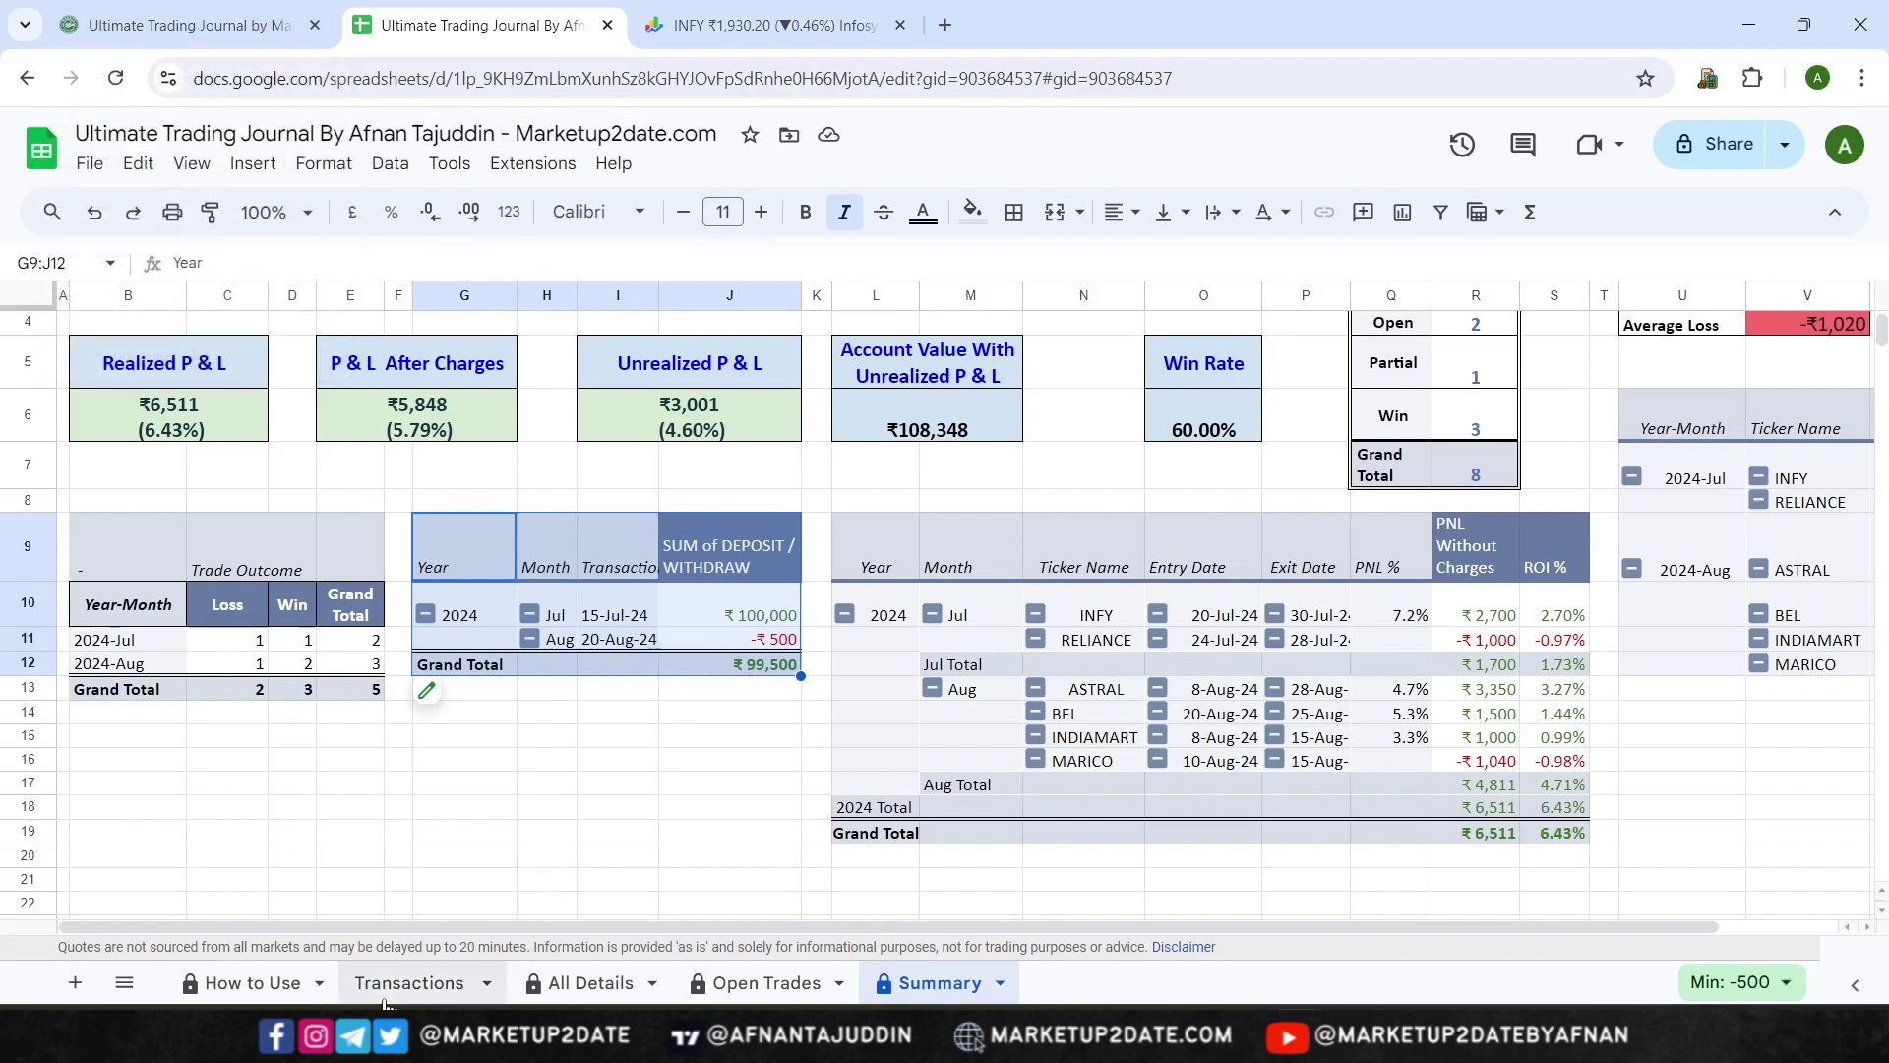
click(472, 982)
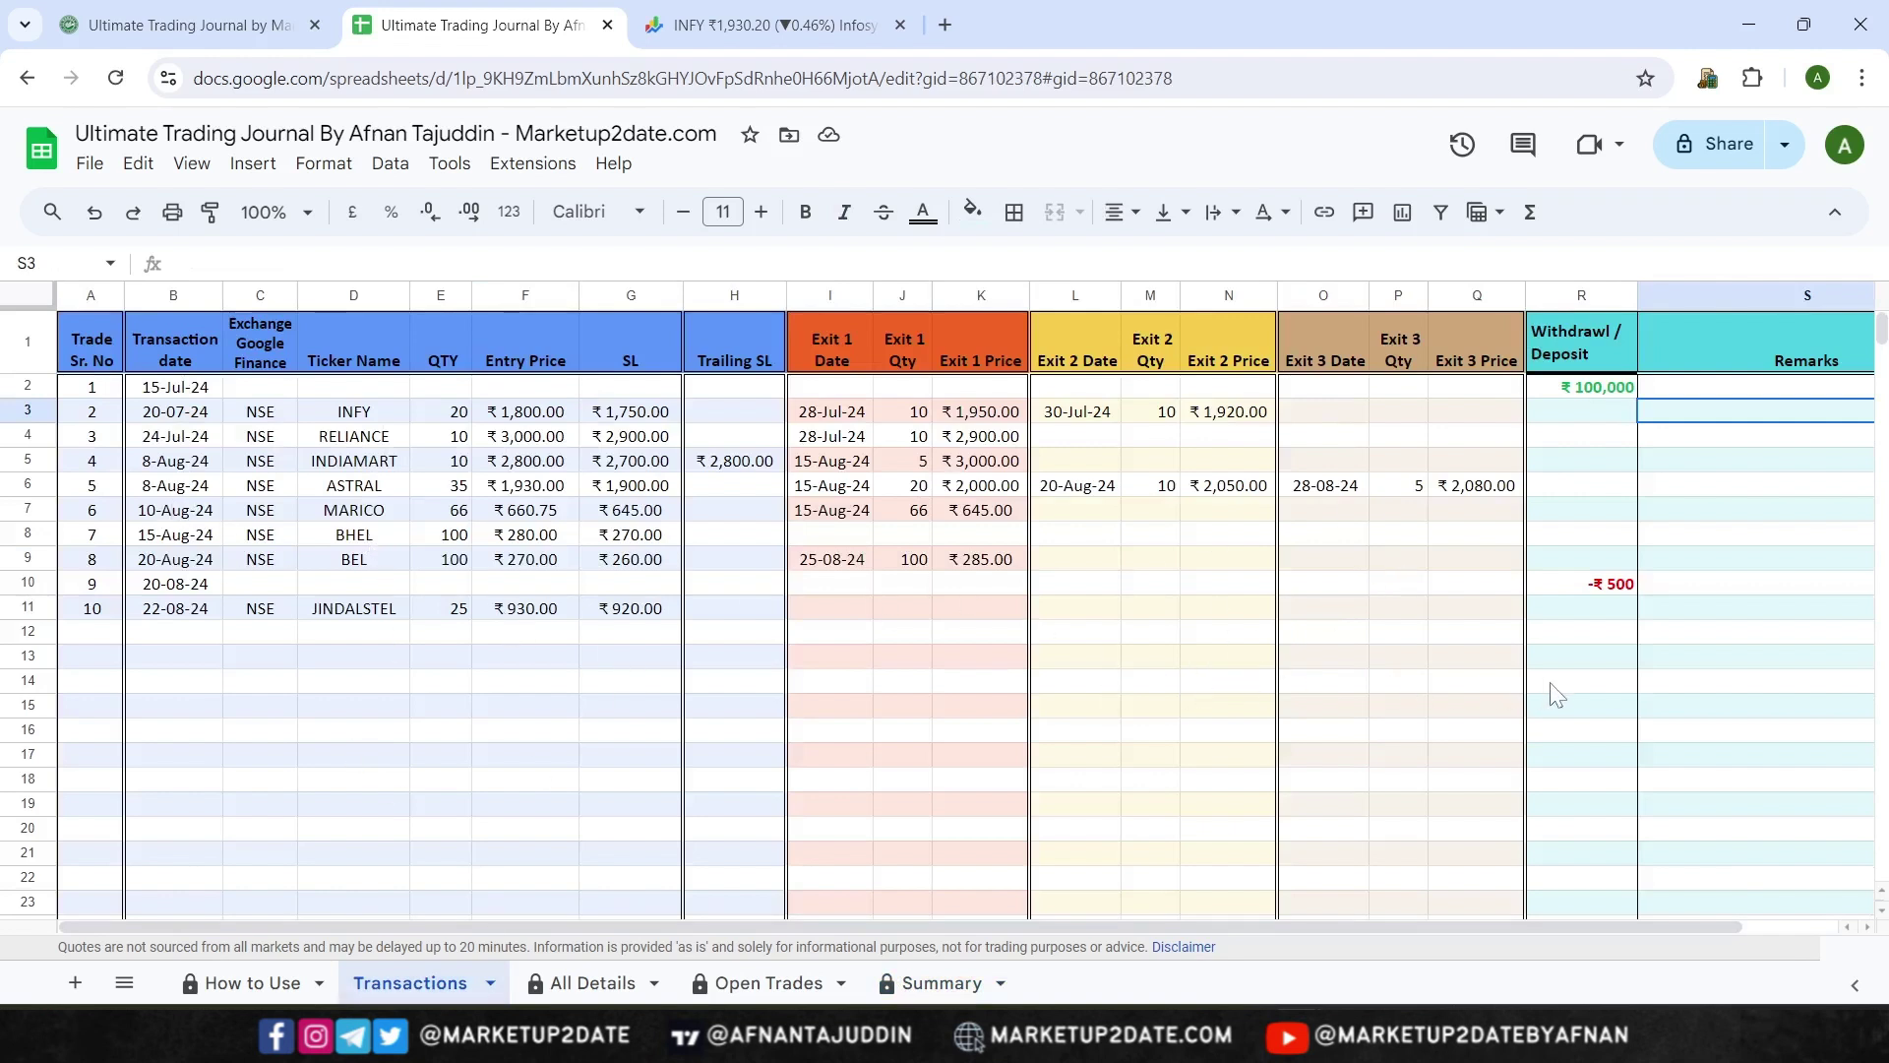
Delete all the sample trade rows from Transactions, then return to the journal guide page
drag(1527, 682, 100, 401)
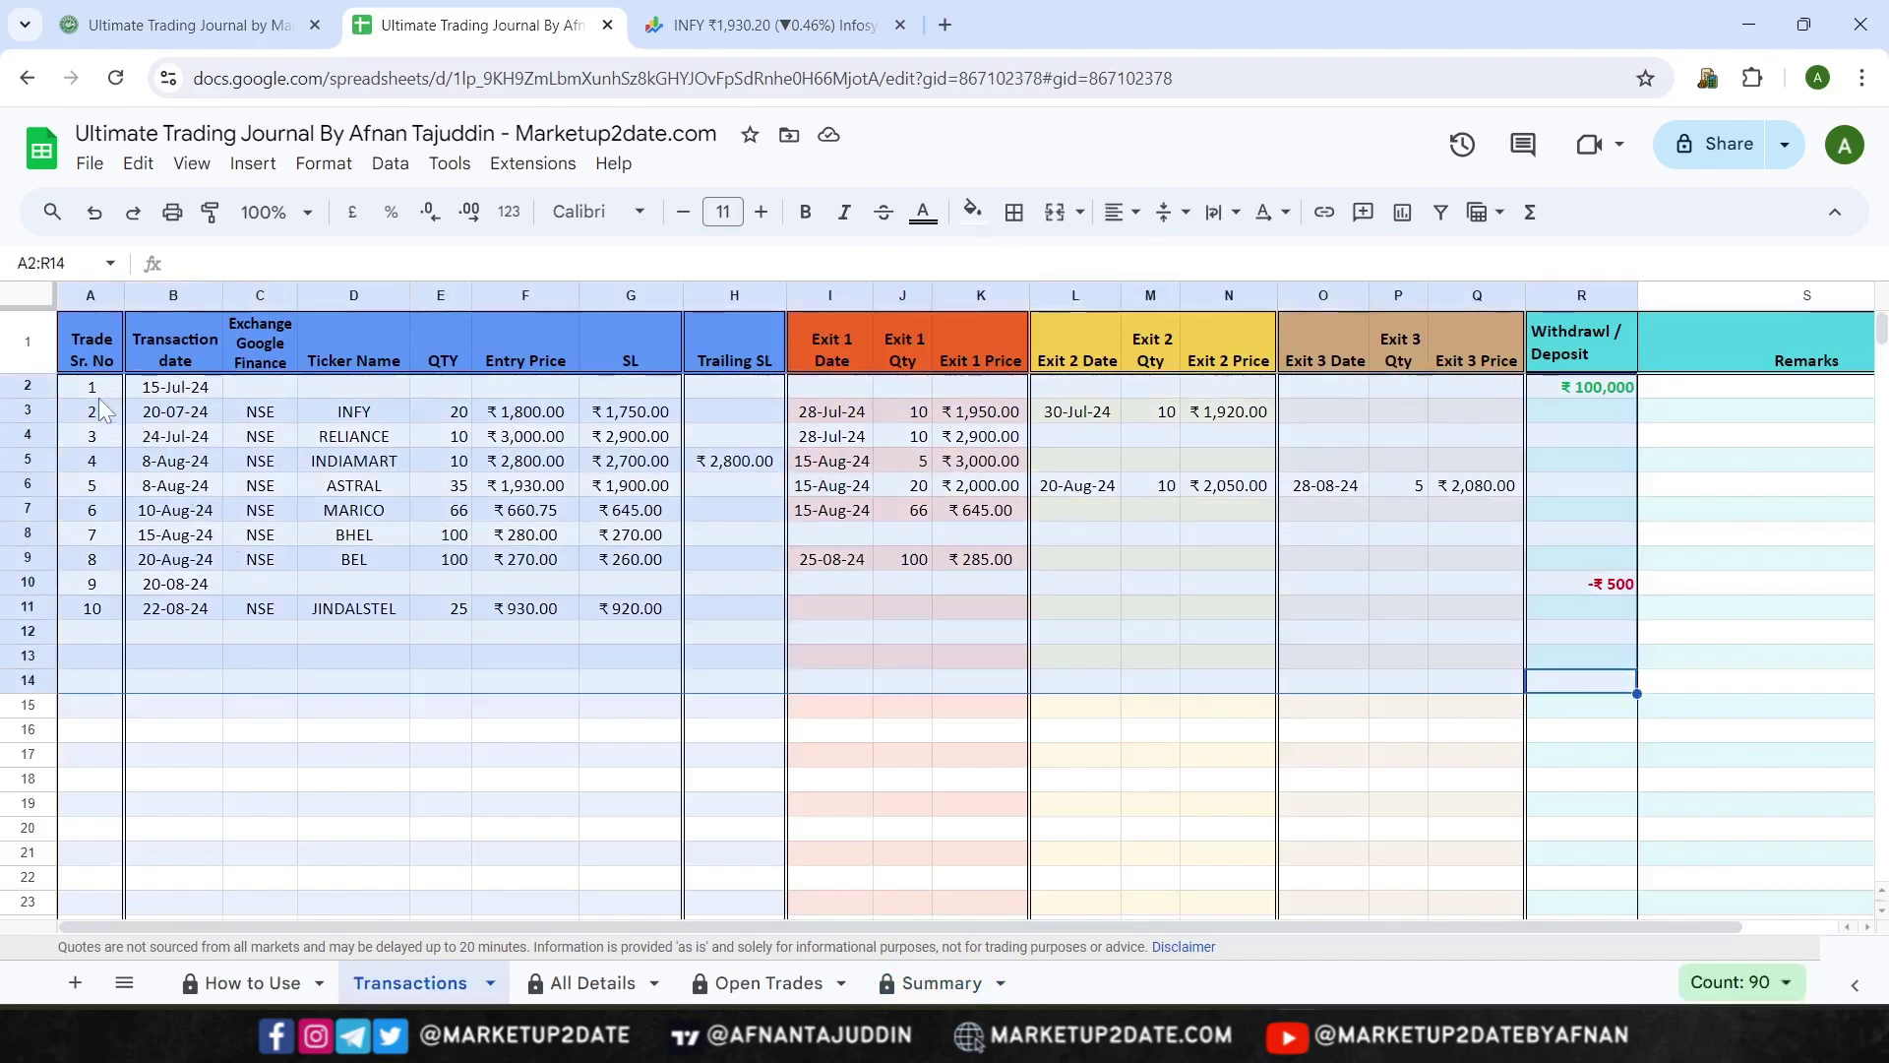
key(Delete)
click(212, 12)
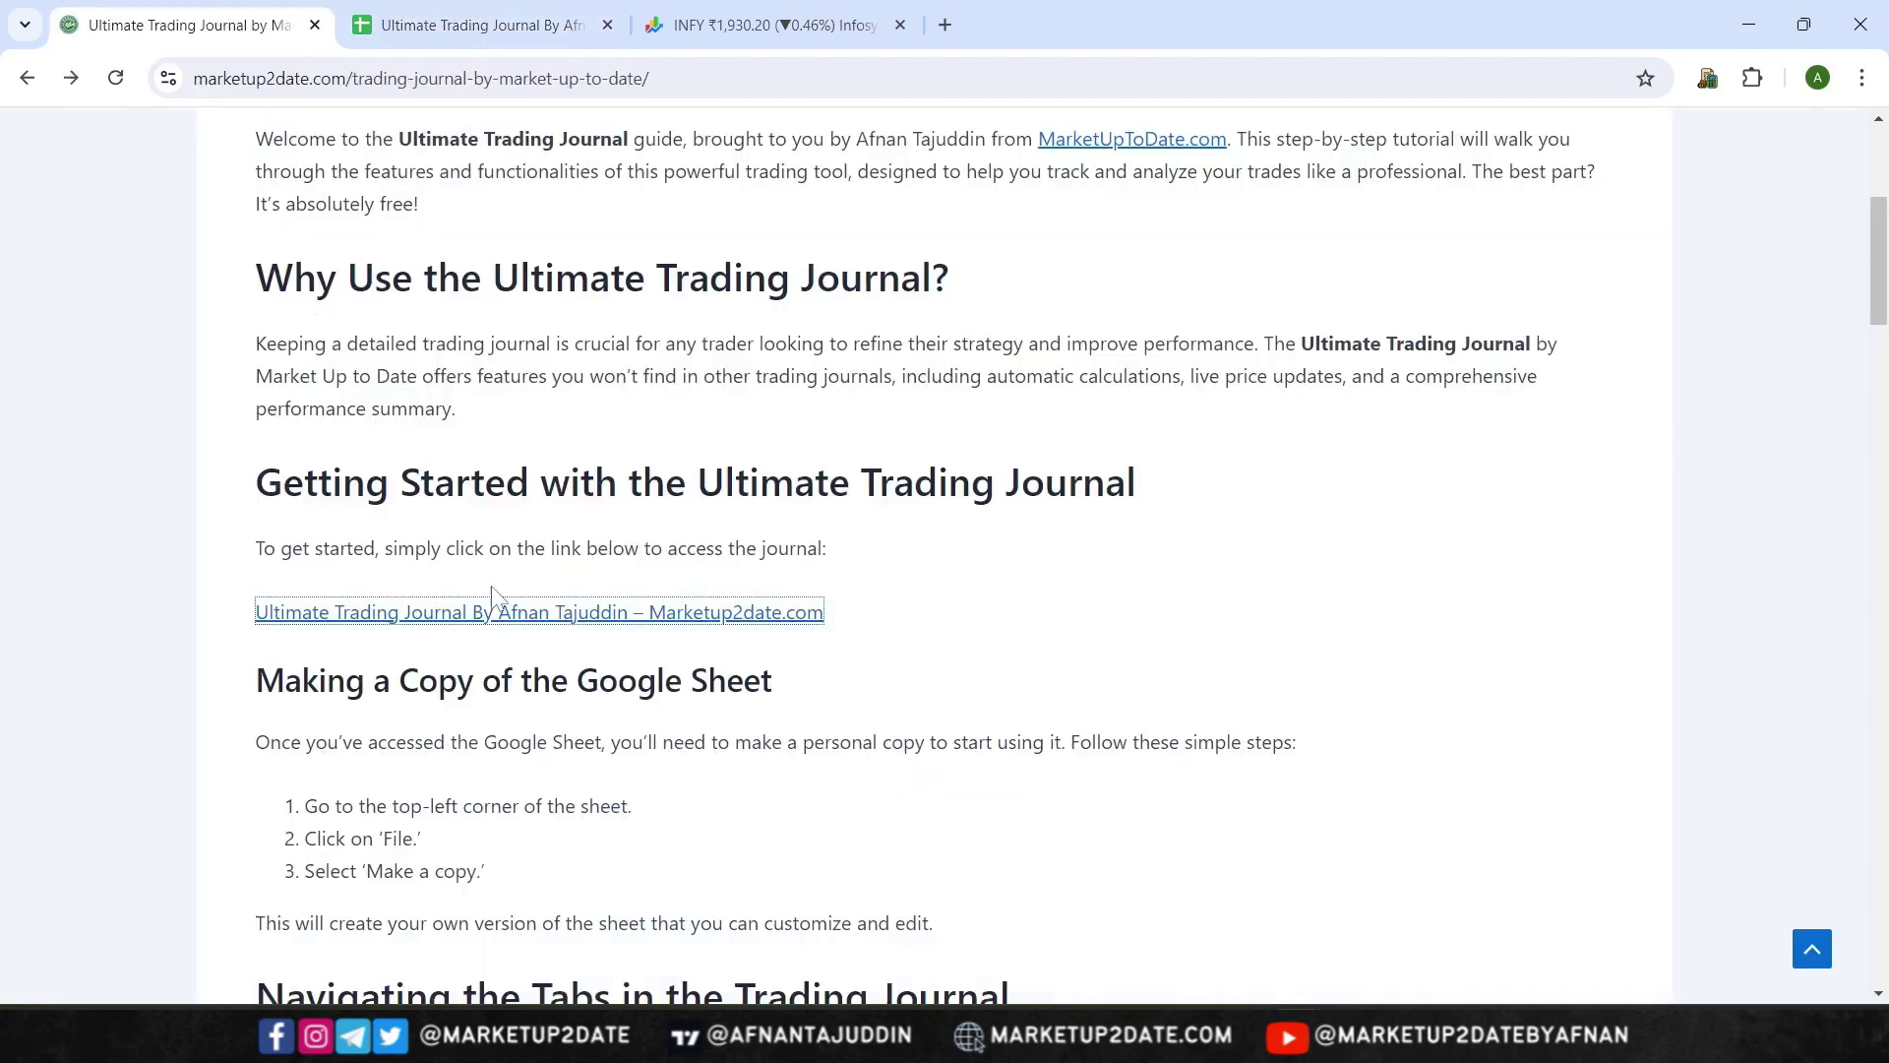
Scroll the marketup2date.com home page to the Smart Money Demand and Supply Zones BTCUSD chart
scroll(492, 595, up, 5)
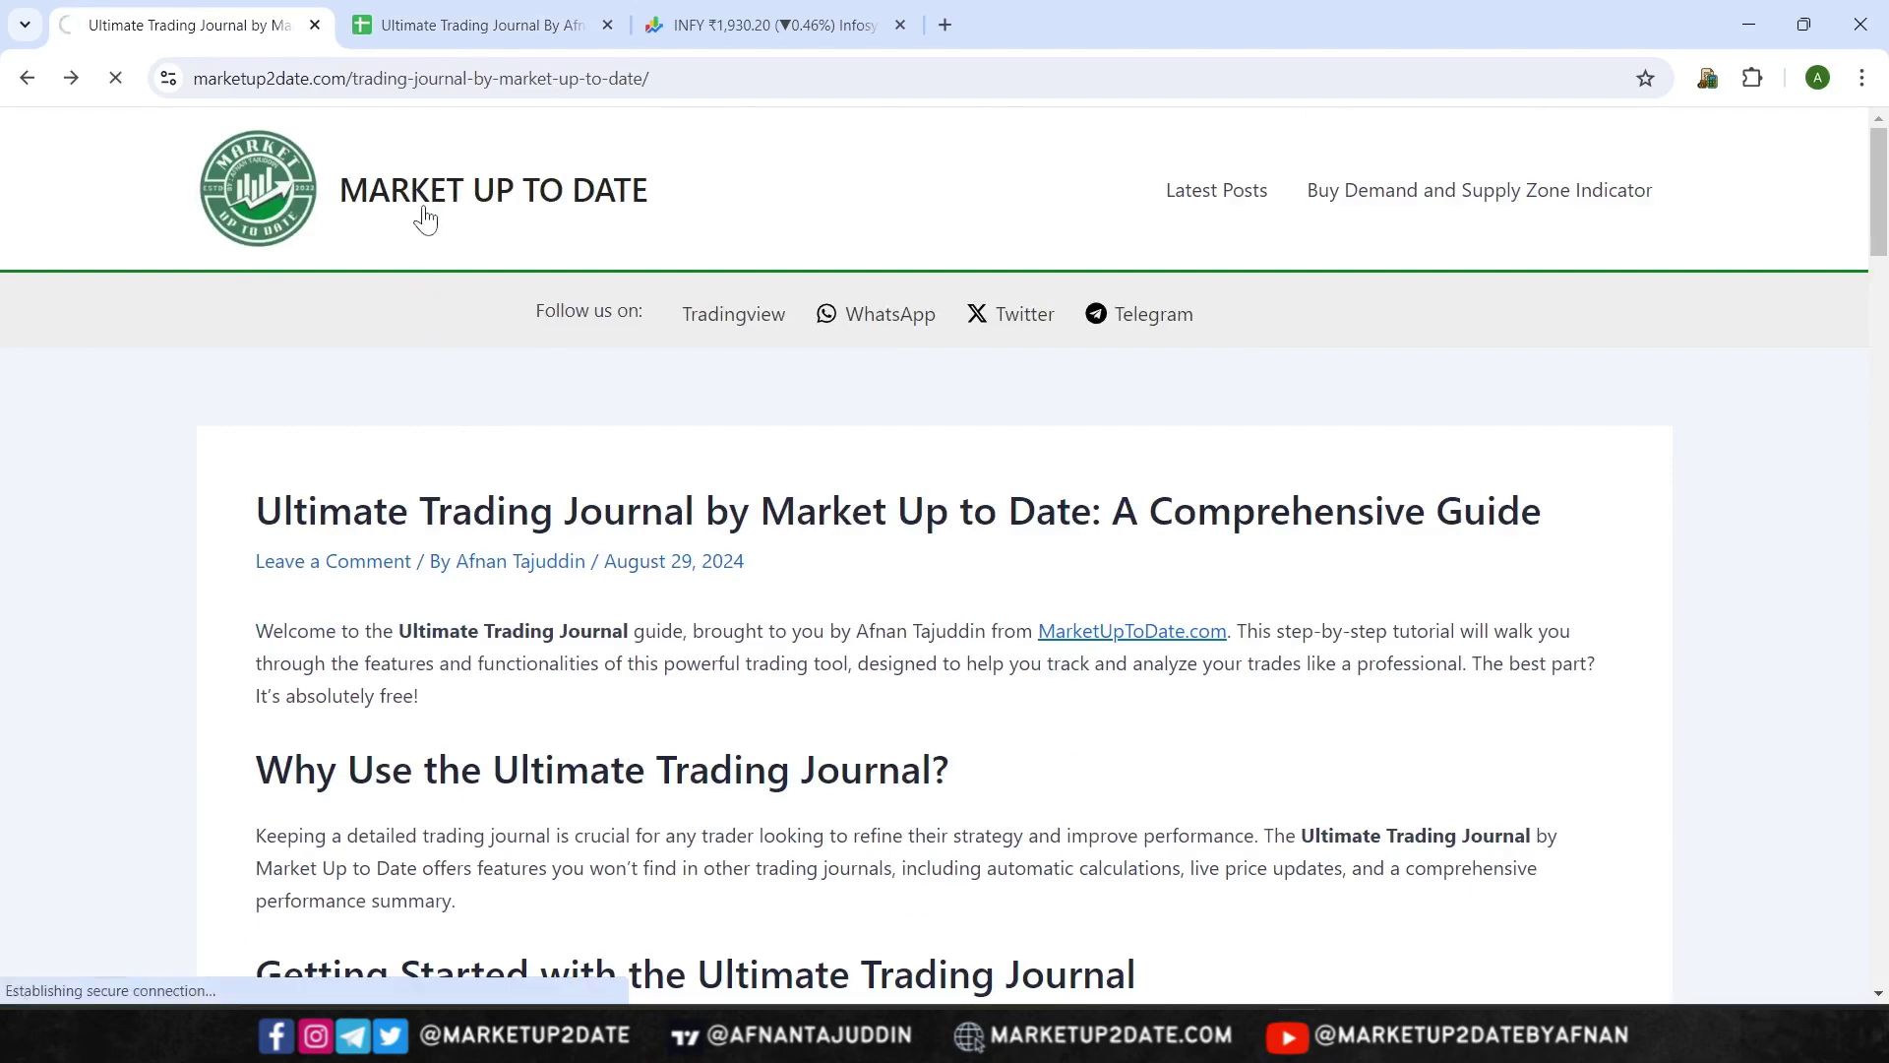
scroll(582, 529, down, 1)
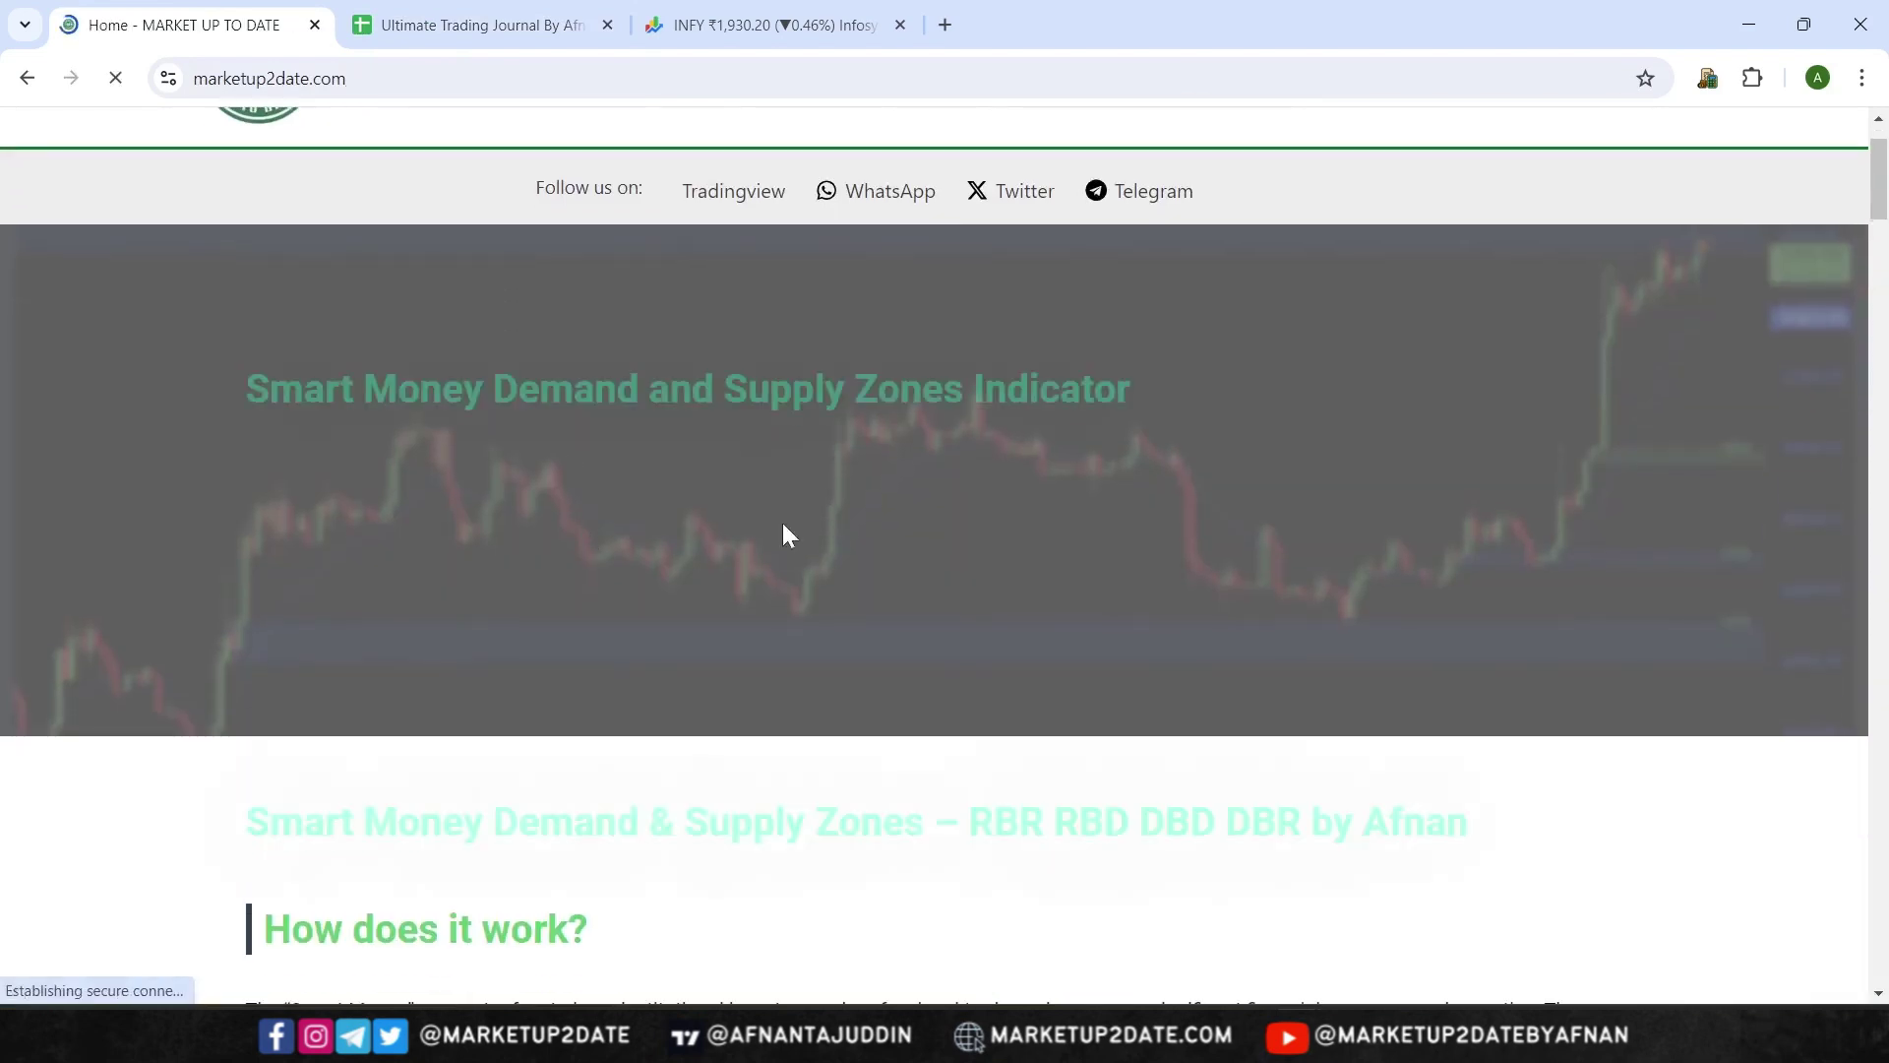
scroll(740, 547, down, 15)
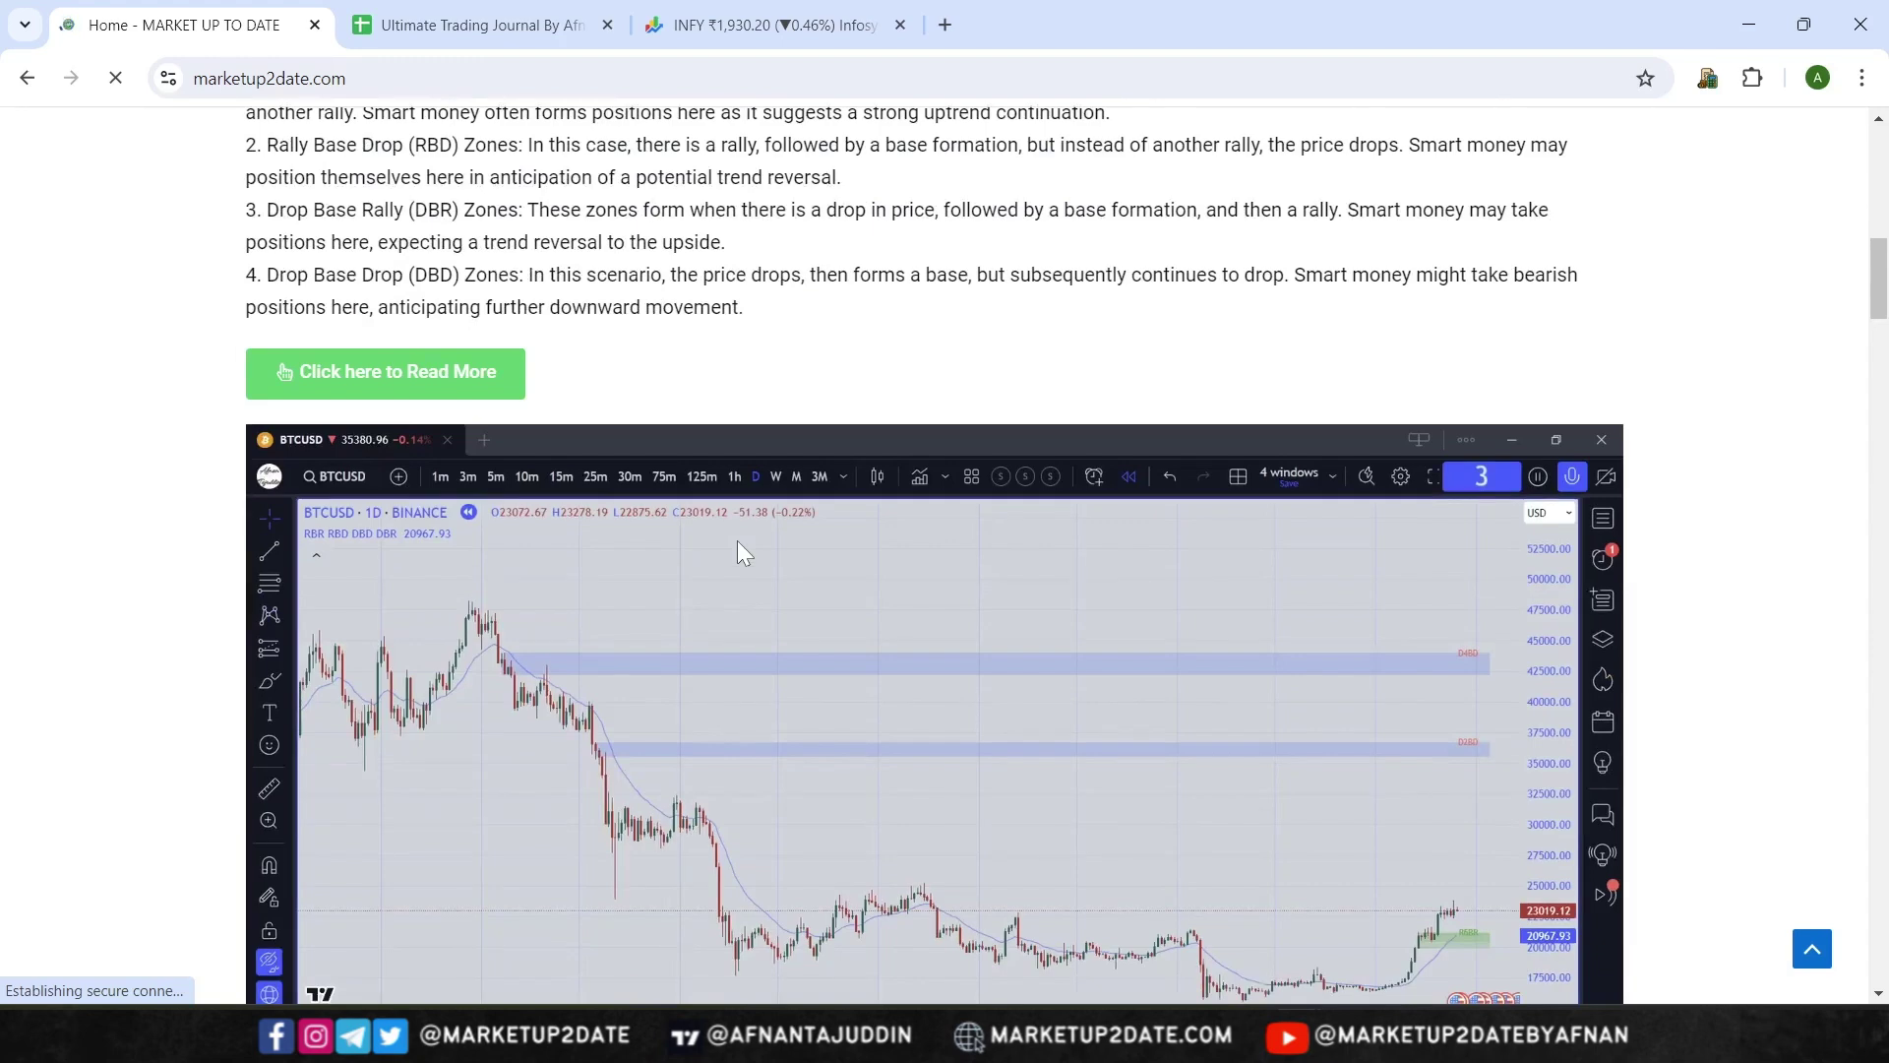
scroll(738, 547, up, 1)
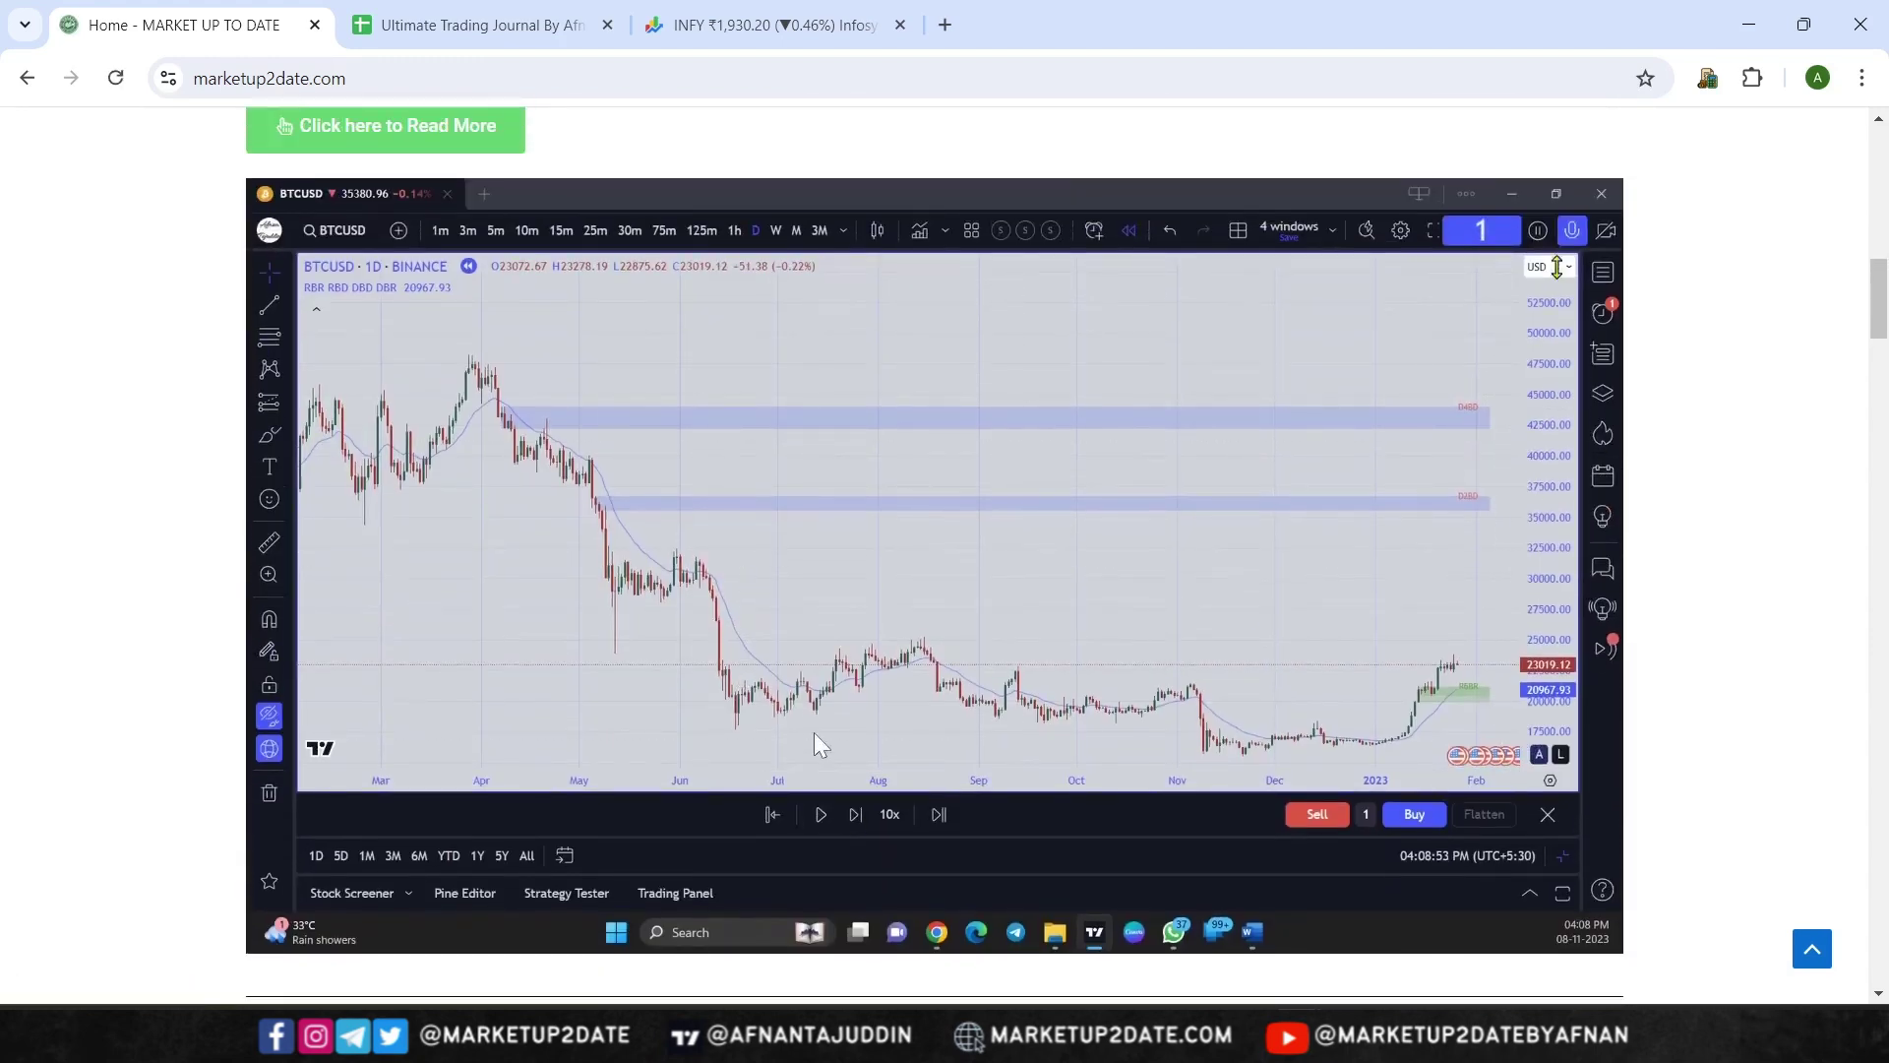